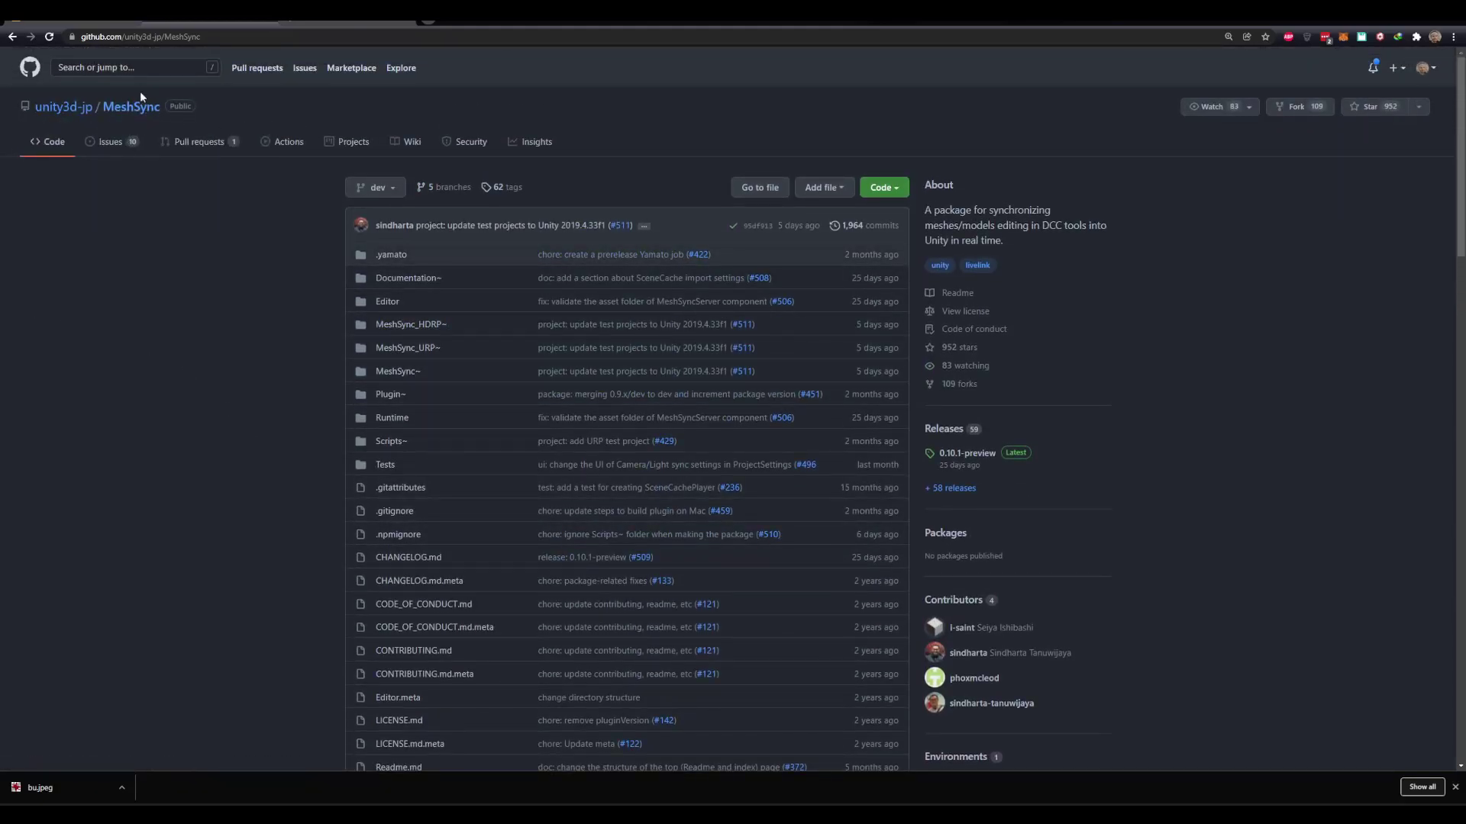
Step: Look through the MeshSync repository's file list and readme on GitHub, including supported platforms, basic usage and related tools
scroll(531, 459, "down", 10)
scroll(532, 458, "up", 10)
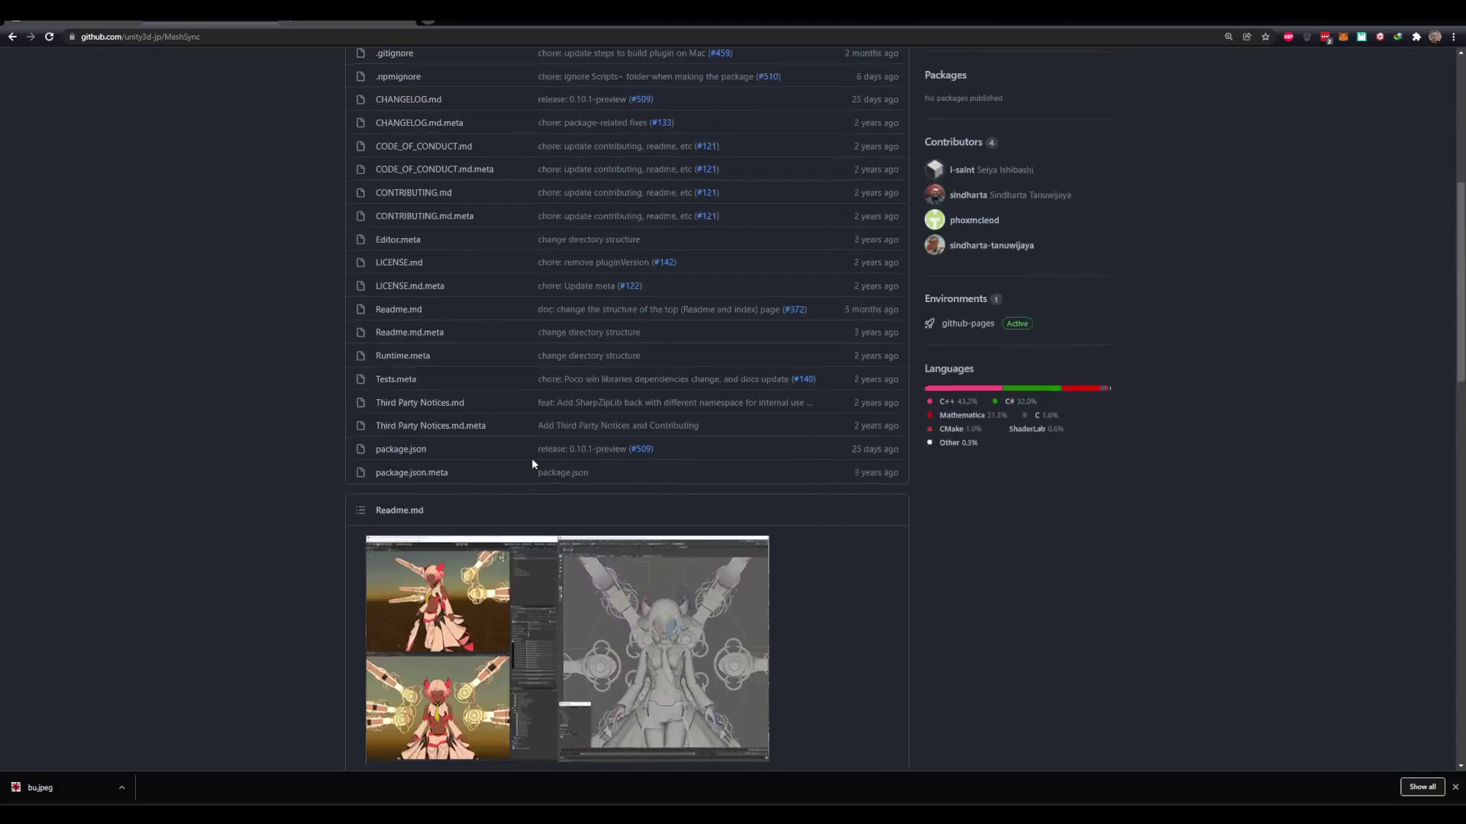
scroll(533, 469, "down", 12)
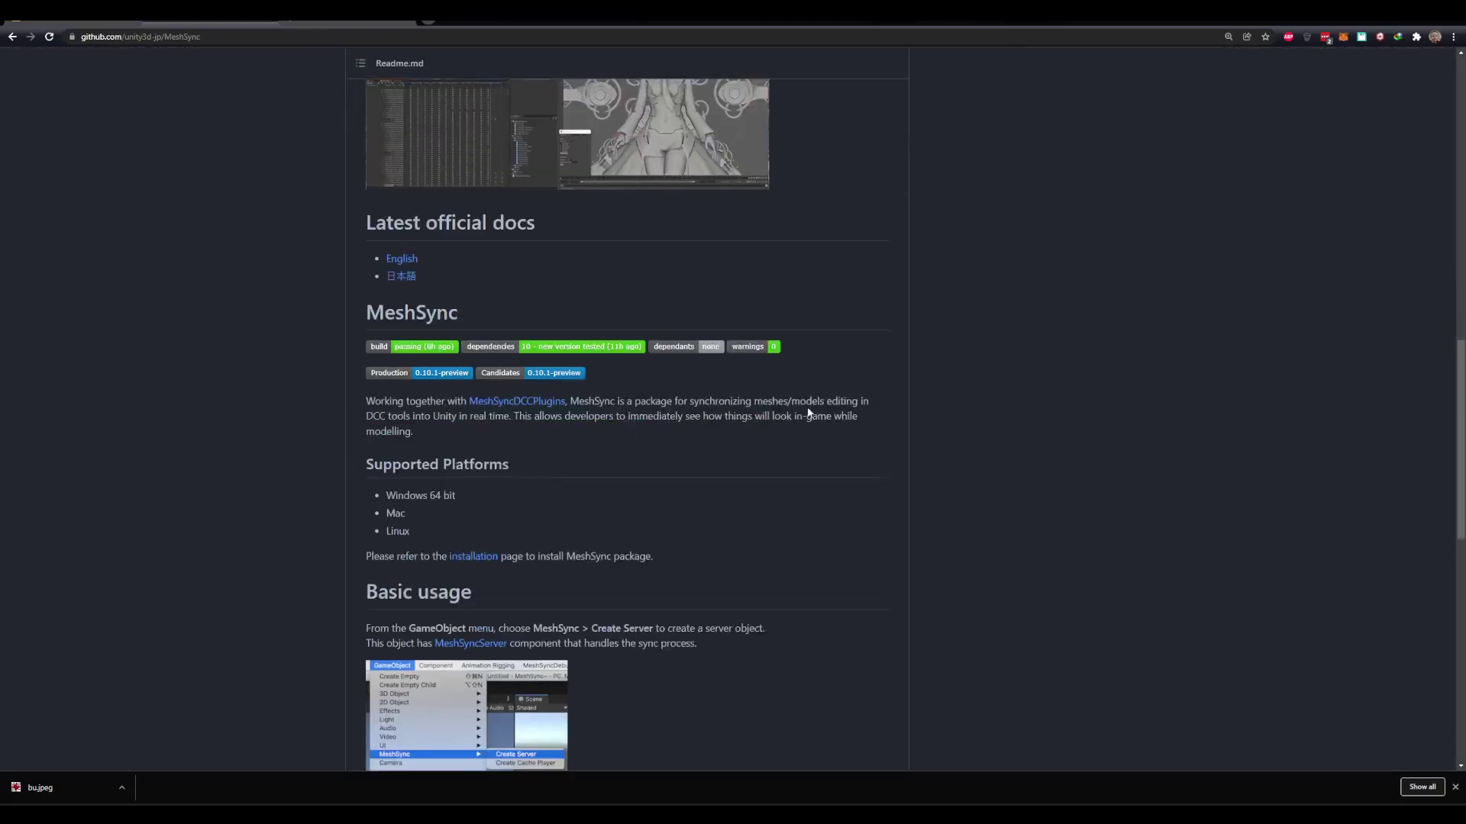
scroll(781, 442, "down", 15)
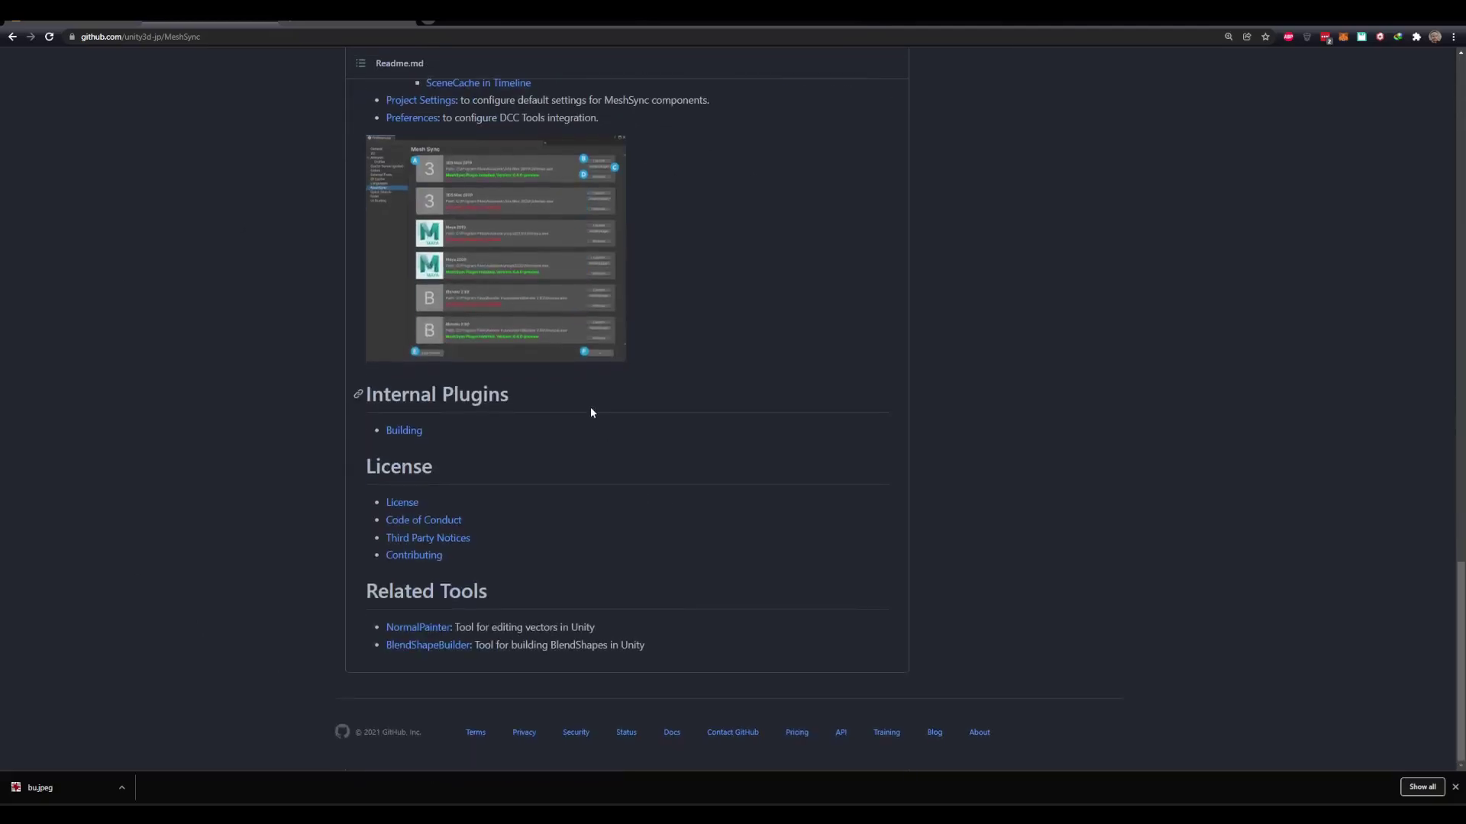
scroll(594, 405, "up", 20)
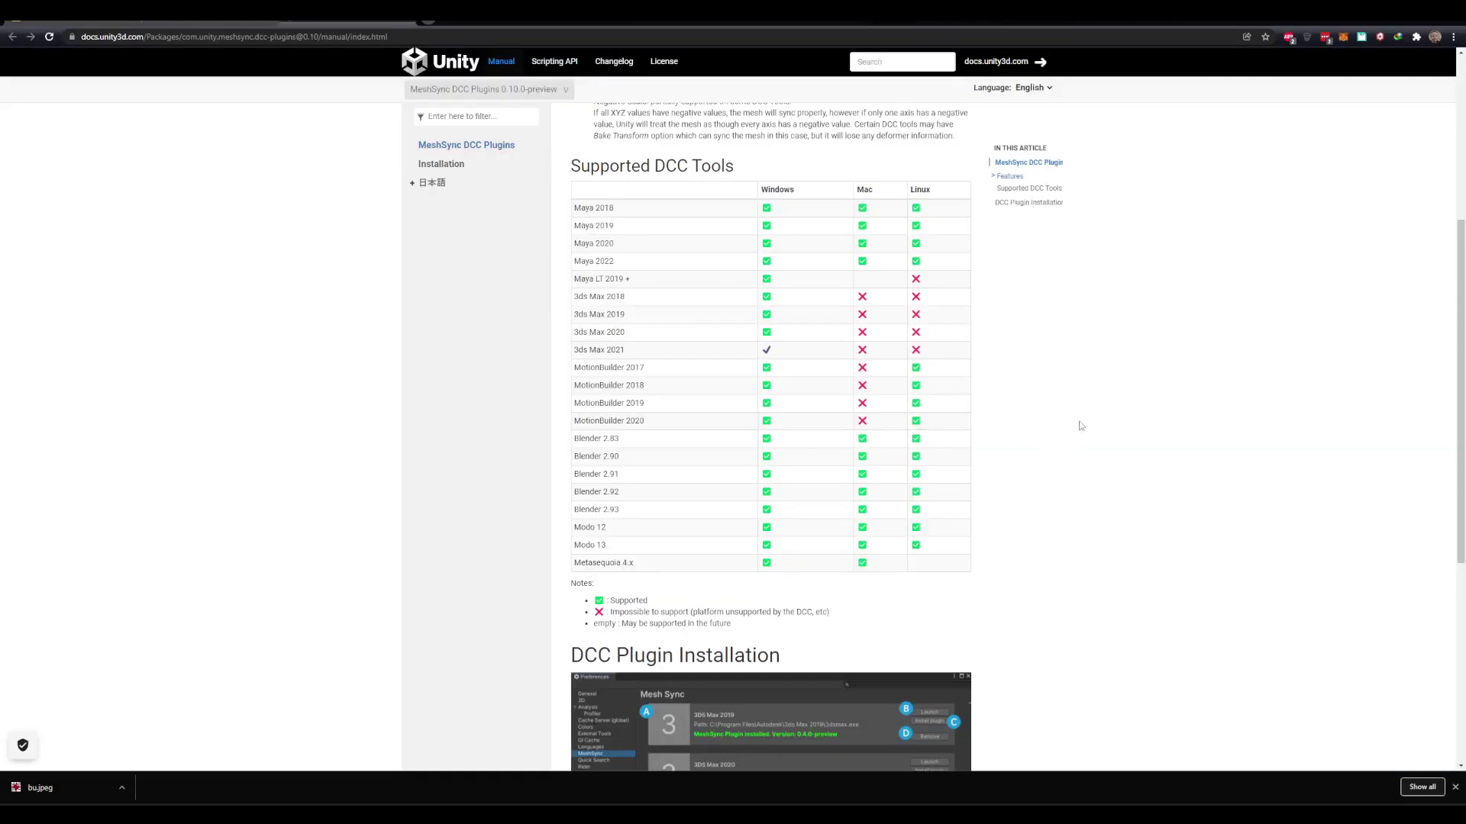
Step: Review the features and supported DCC tools tables in the MeshSync DCC Plugins manual, checking the Blender versions
scroll(1081, 424, "up", 5)
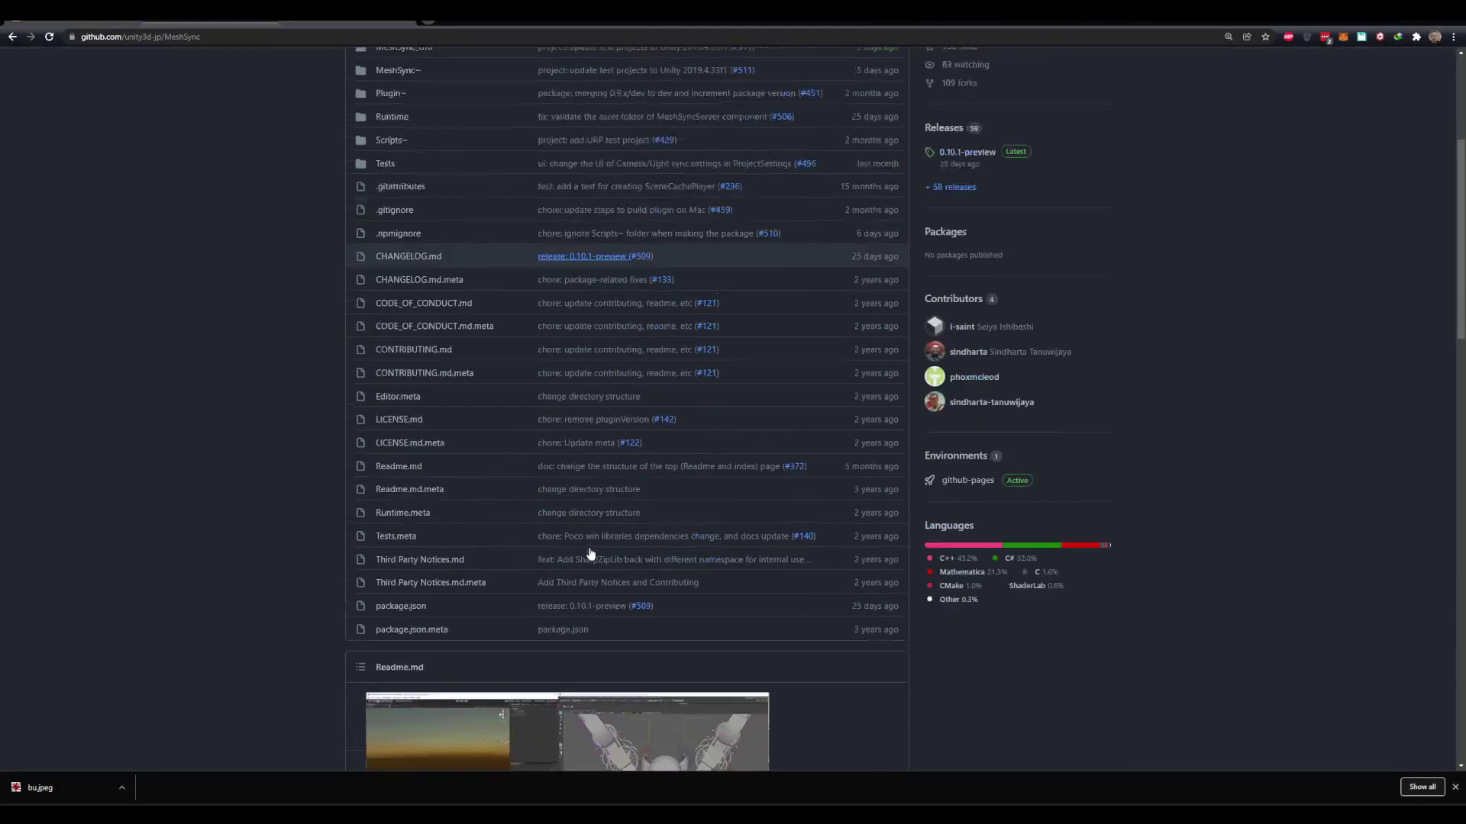
scroll(589, 556, "down", 5)
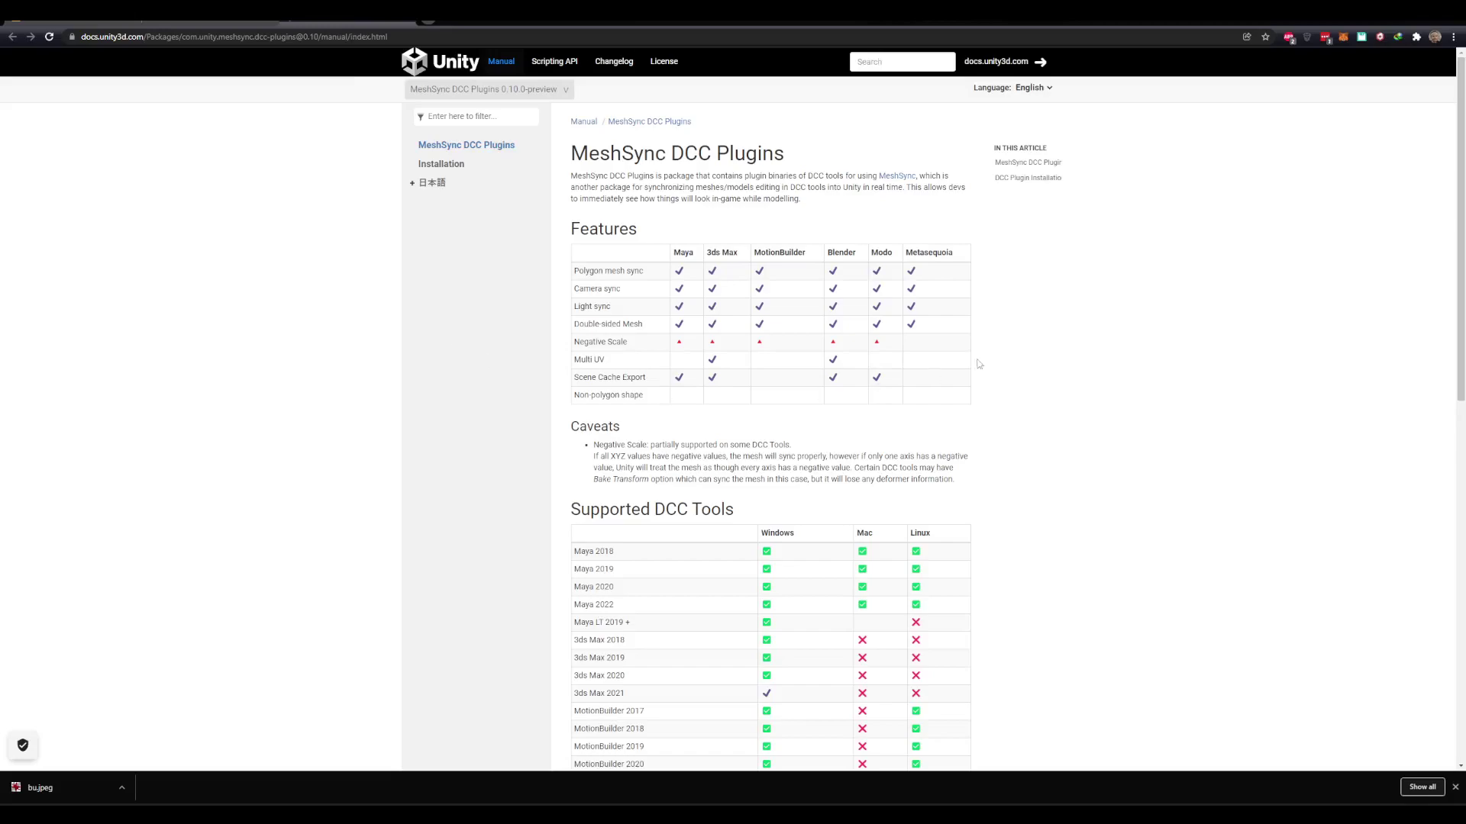
scroll(937, 378, "down", 3)
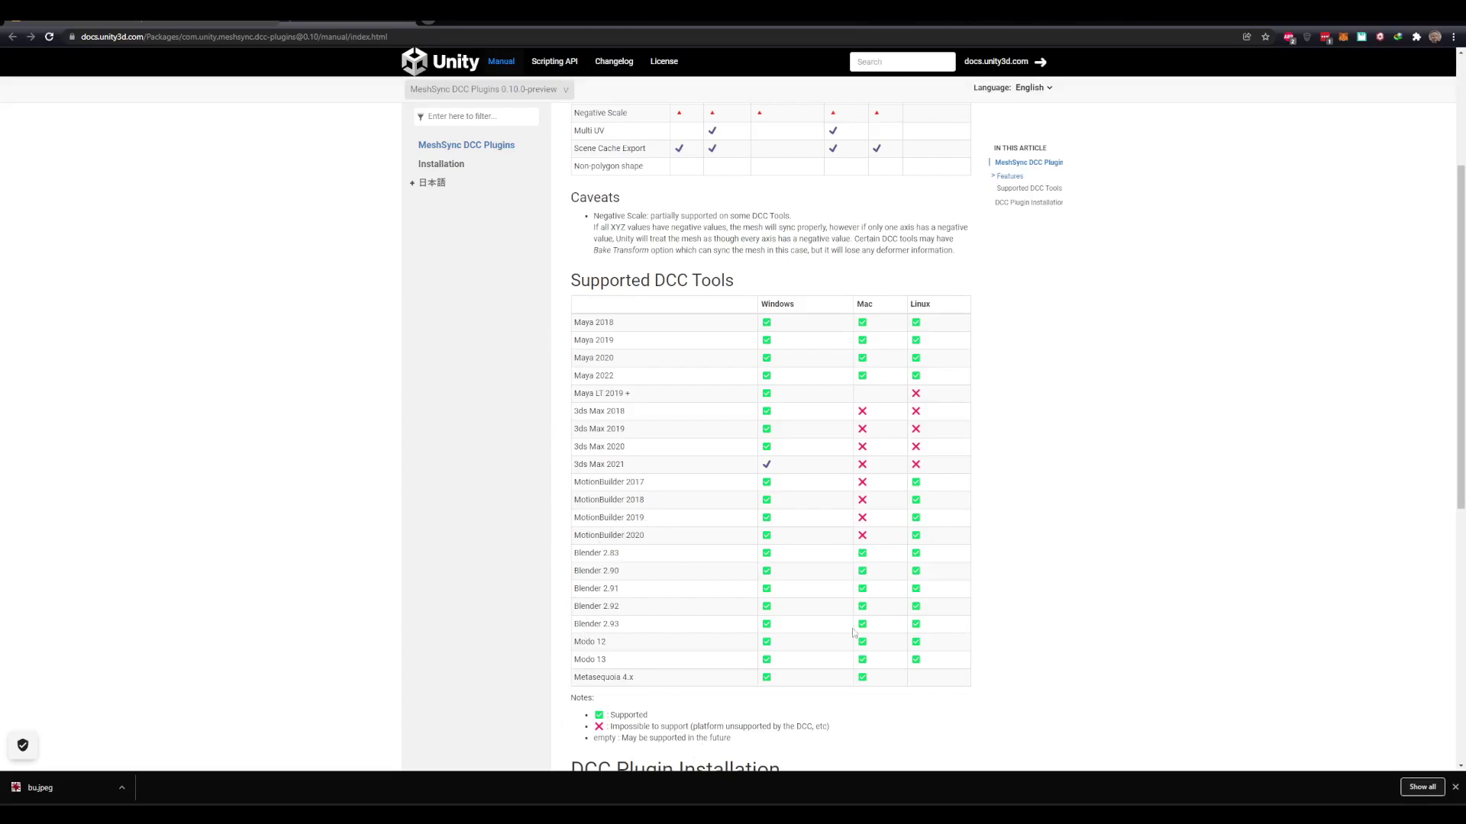
scroll(836, 643, "down", 1)
left_click_drag(632, 561, 578, 569)
left_click(645, 573)
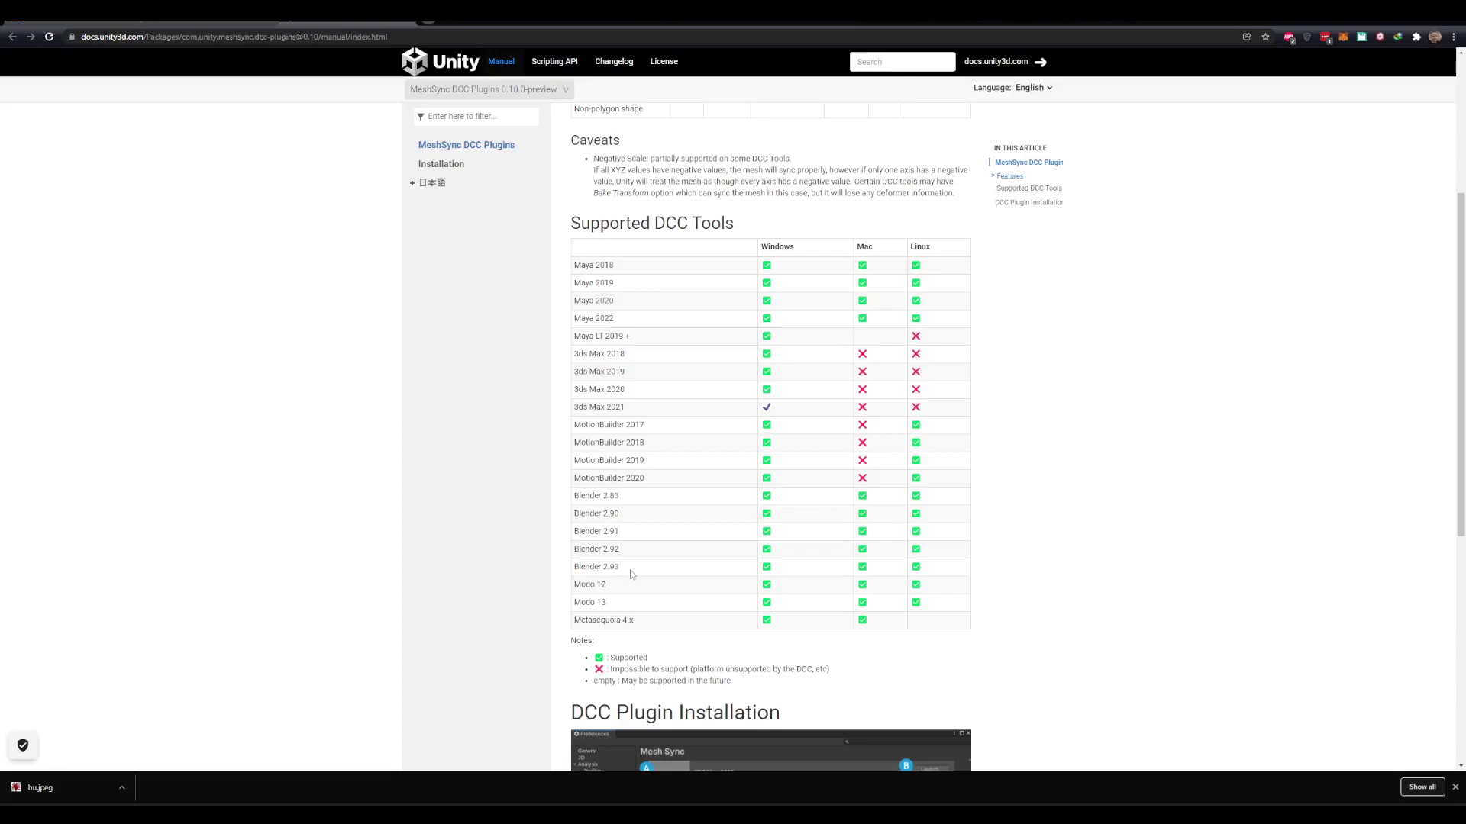
scroll(632, 574, "up", 1)
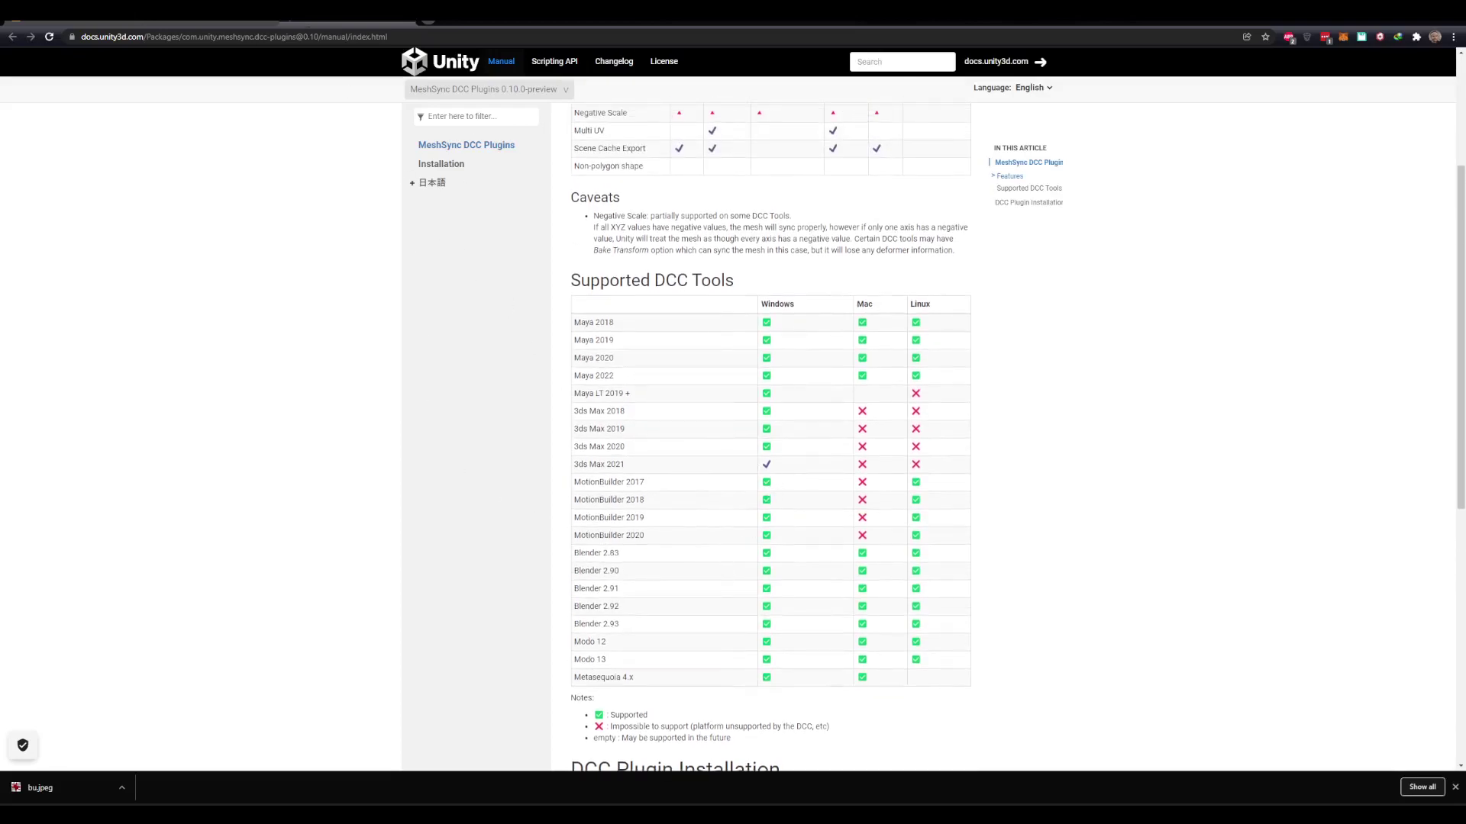
left_click(243, 16)
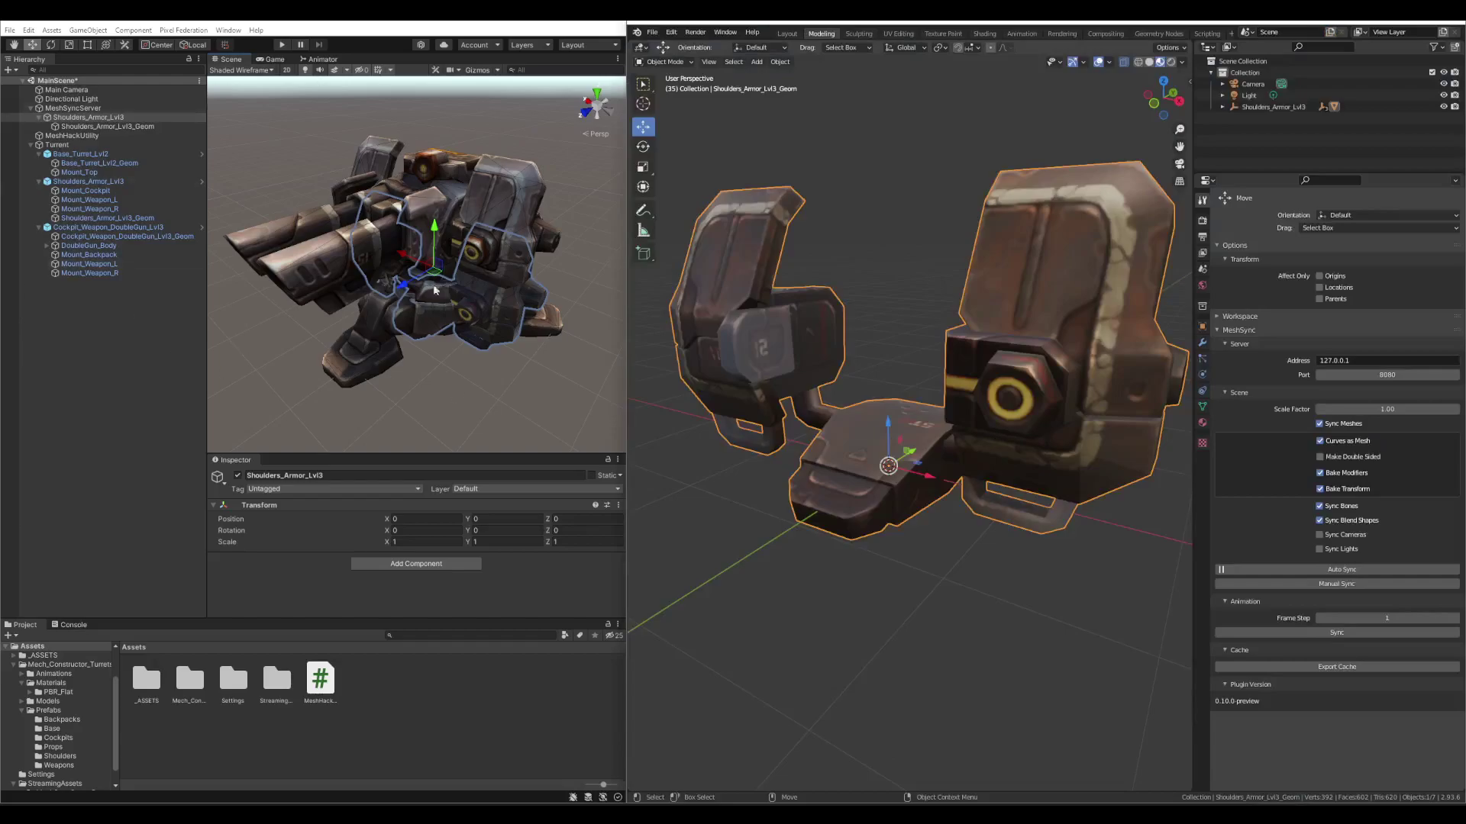
Step: Switch to the Unity scene, select the whole Turrent object and view the turret from different angles
left_click(501, 131)
mouse_move(524, 152)
left_mouse_down("alt")
mouse_move(473, 197)
mouse_move(431, 277)
mouse_move(499, 149)
left_mouse_up("alt")
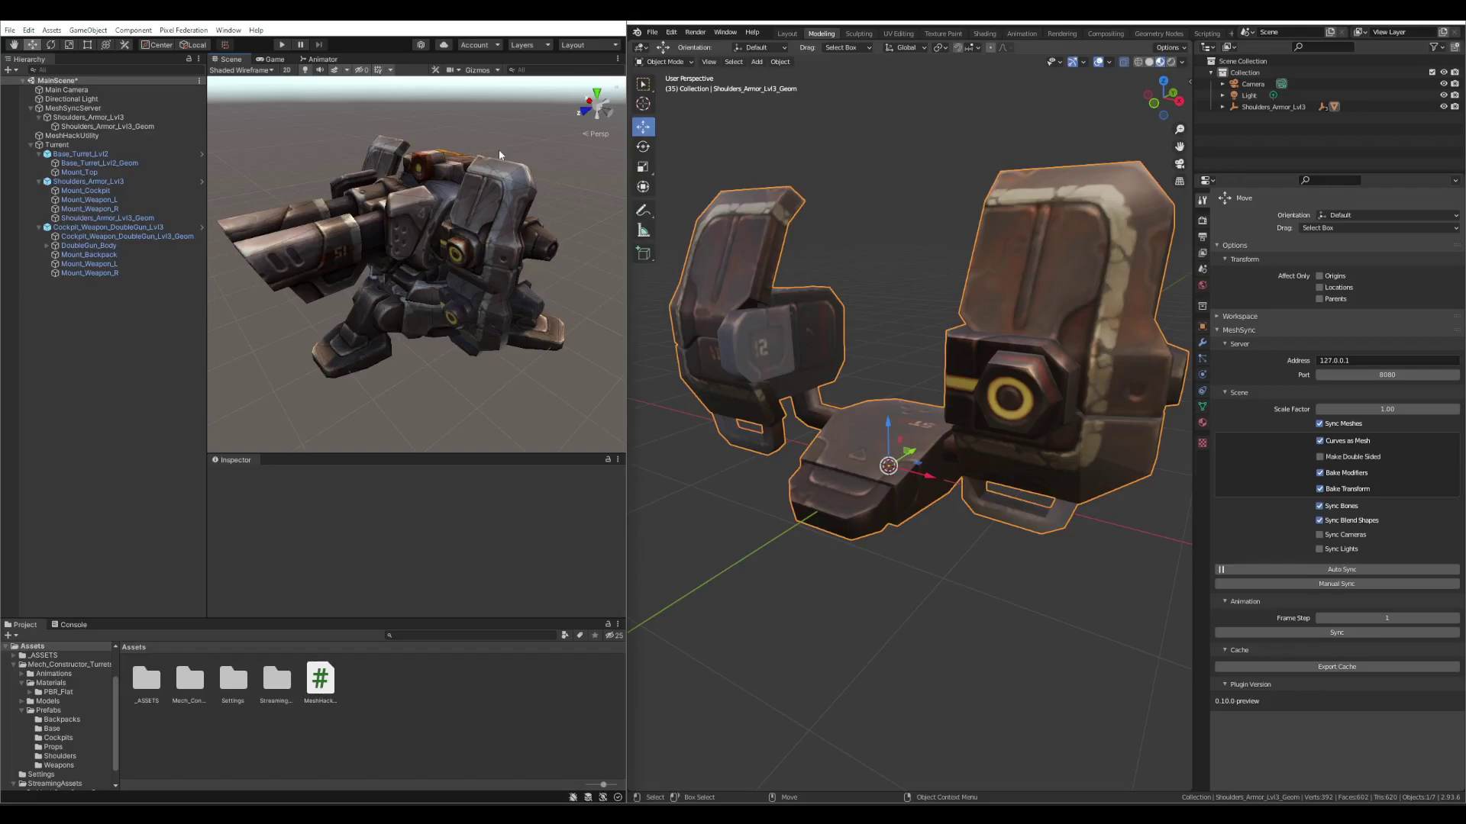
left_click(430, 256)
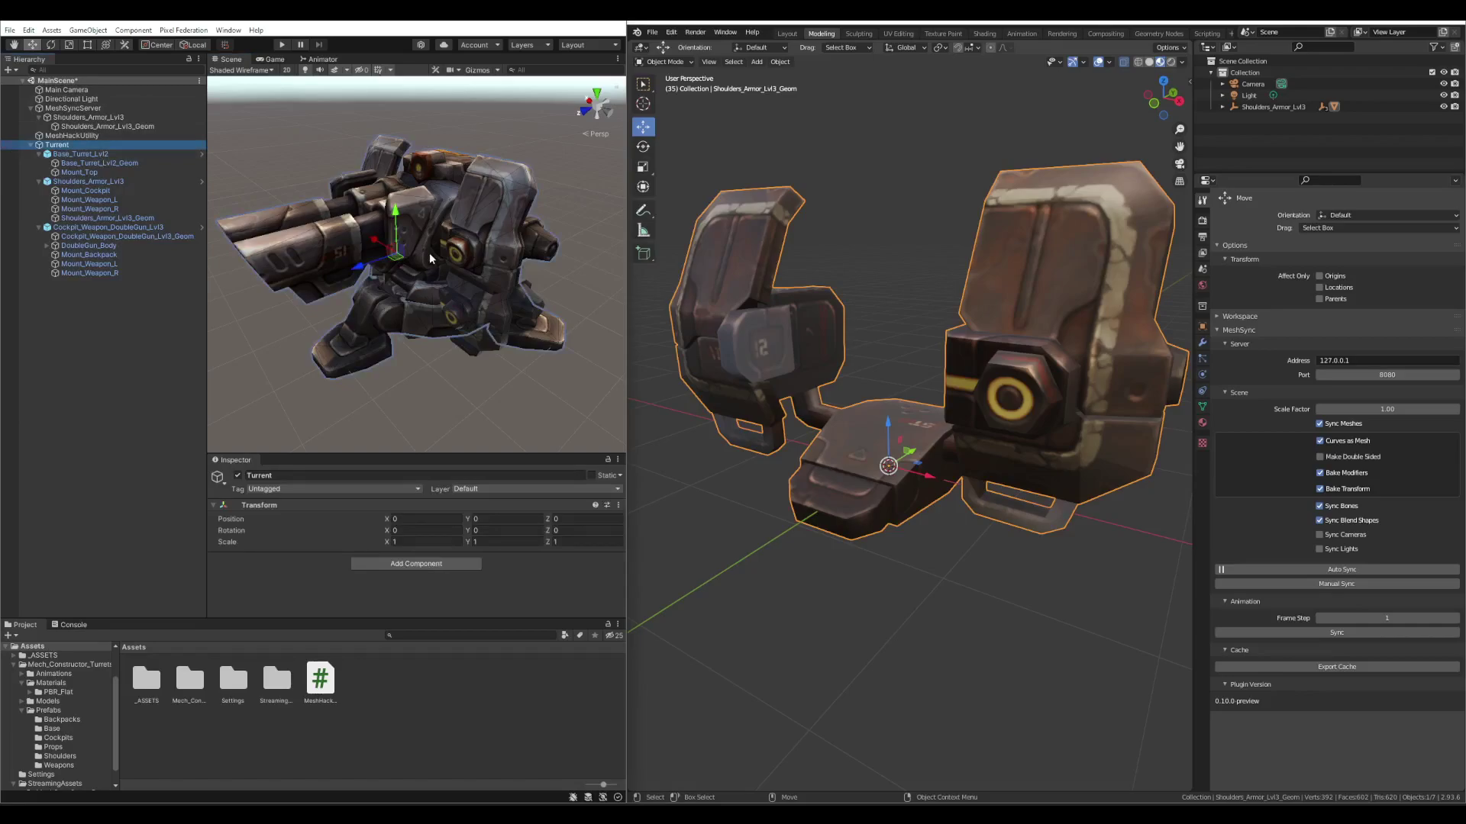
left_click_drag(442, 250, 504, 213, "alt")
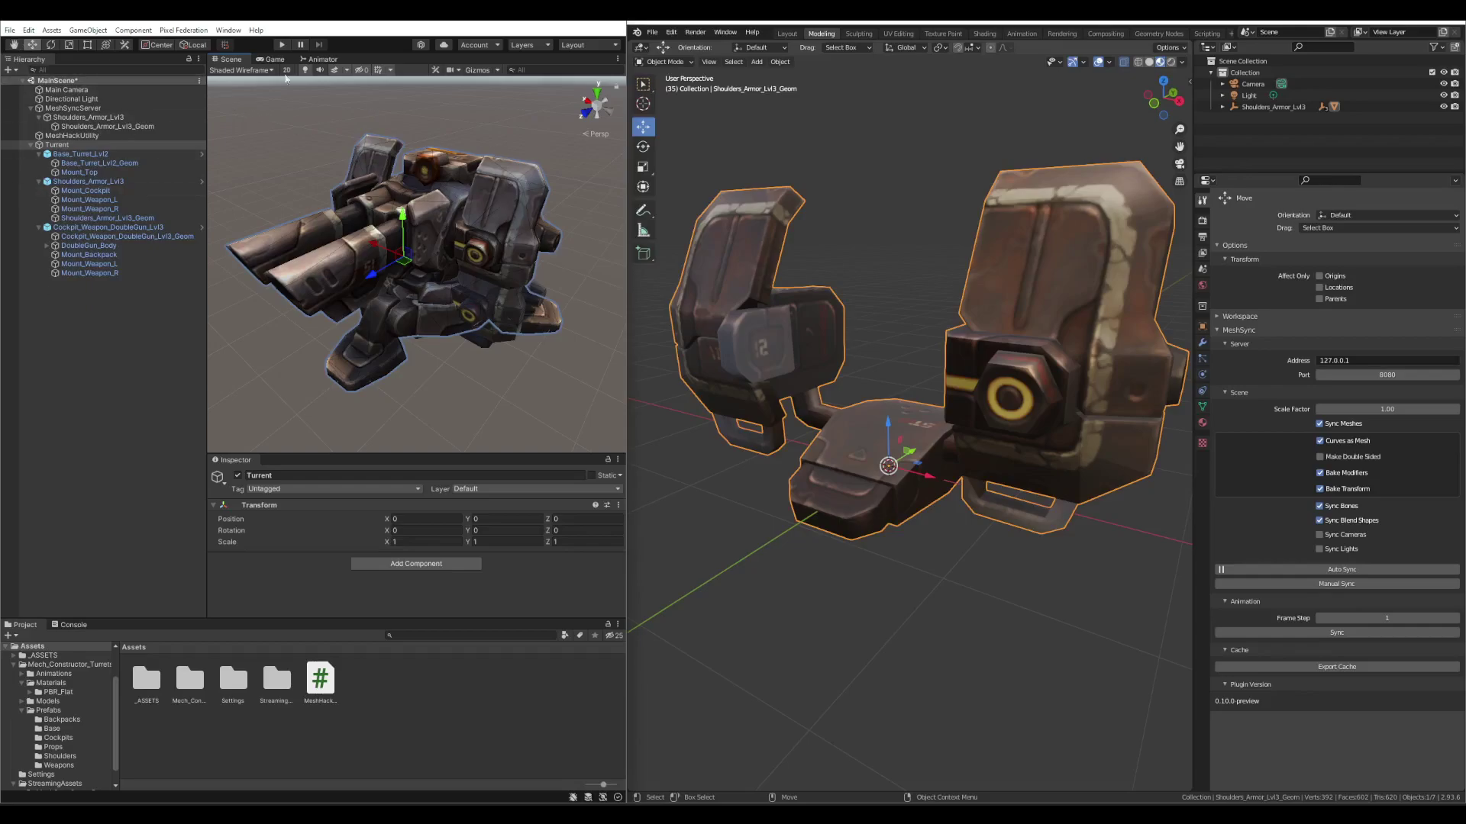
Step: Compare the synced Shoulders_Armor_Lvl3_Geom under MeshSyncServer with the turret's own shoulder armor by selecting each
left_click(74, 109)
left_click(80, 127)
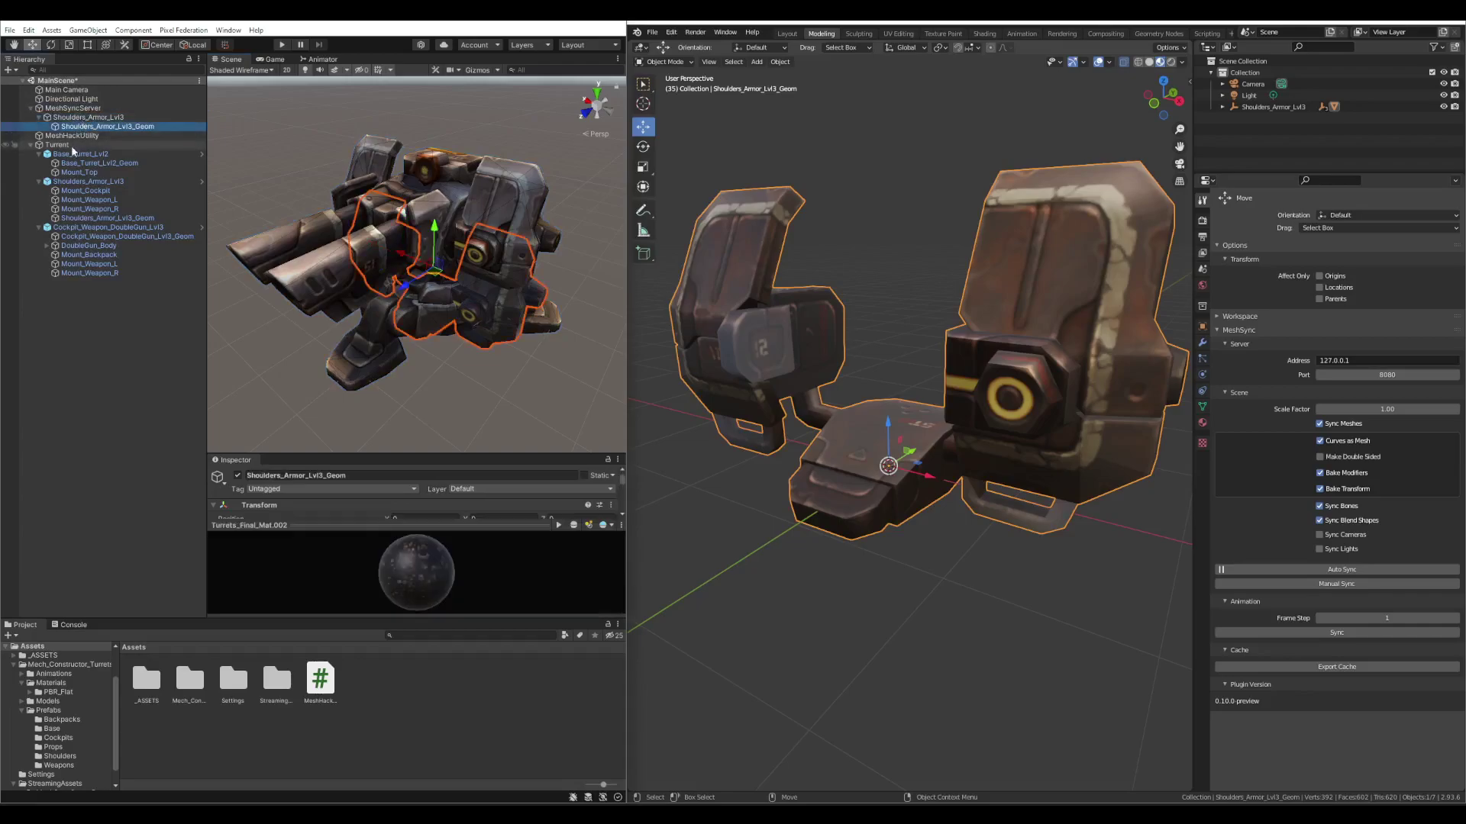
left_click(86, 254)
left_click(96, 218)
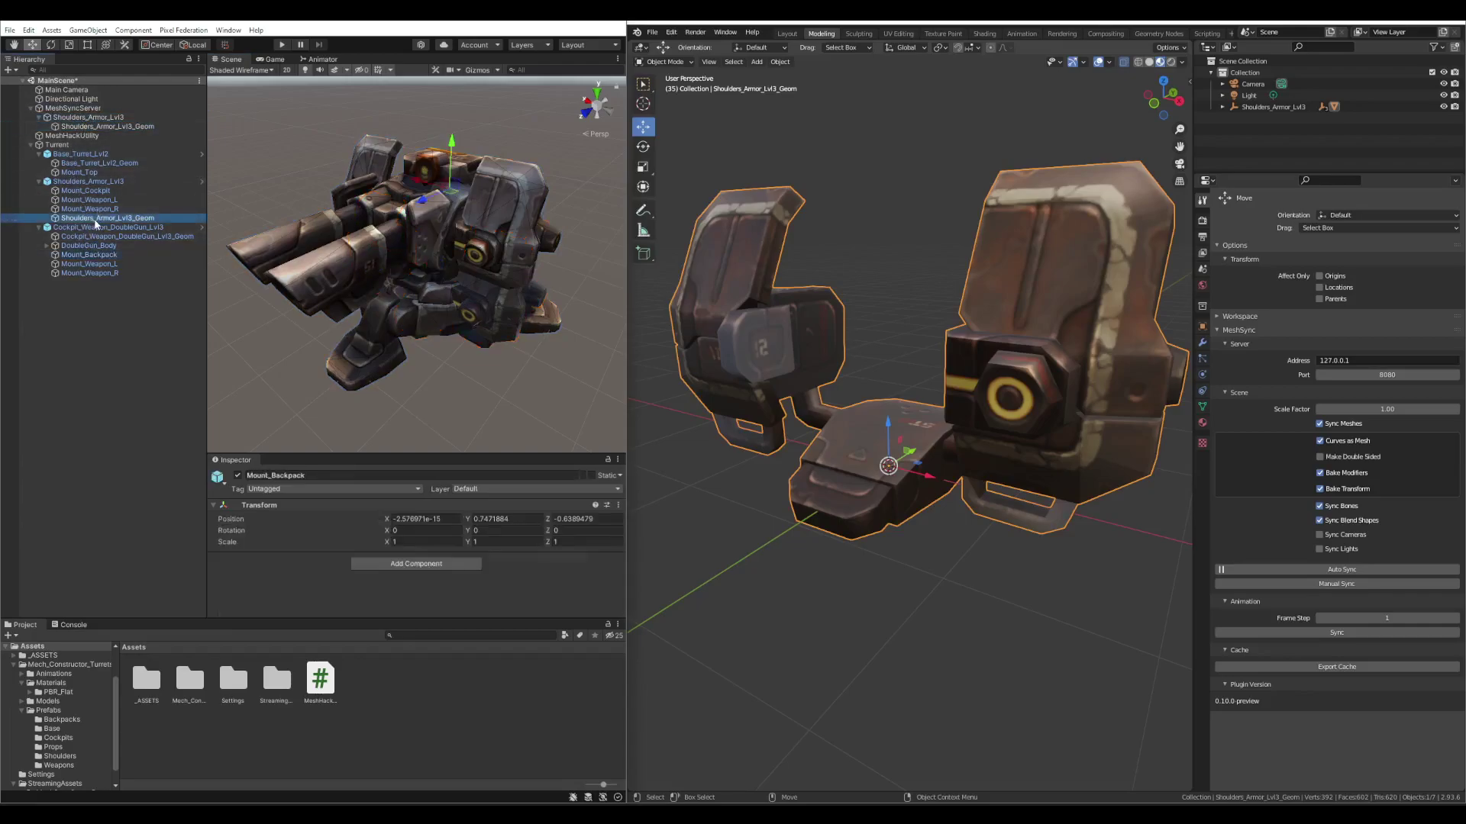
left_click(516, 184)
left_click(513, 191)
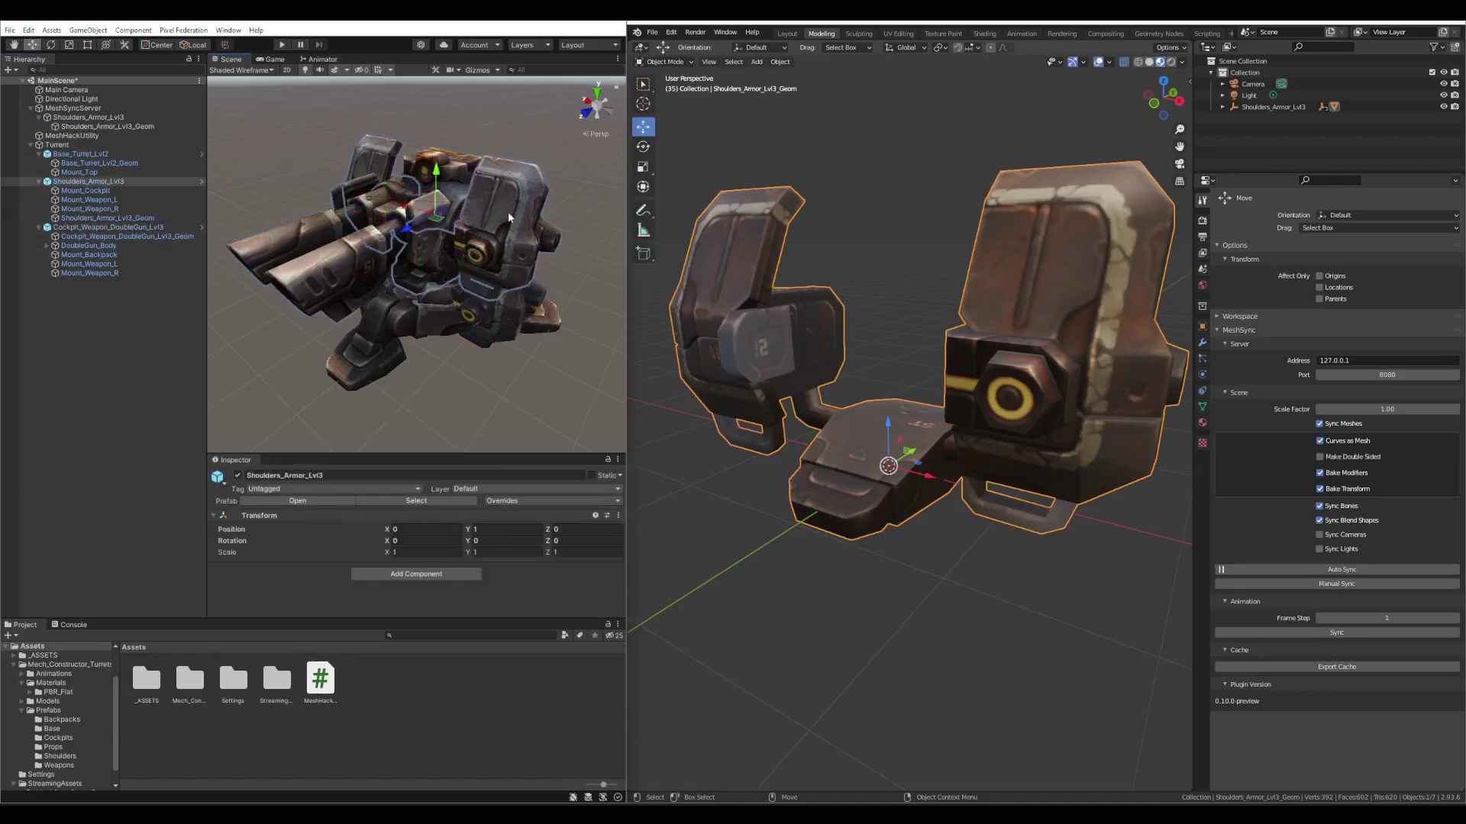
Step: Examine the turret's separate parts in the scene, including the double-gun cockpit weapon, ending with Shoulders_Armor_Lvl3 selected
left_click(369, 155)
left_click(458, 323)
left_click(343, 292)
left_click(499, 223)
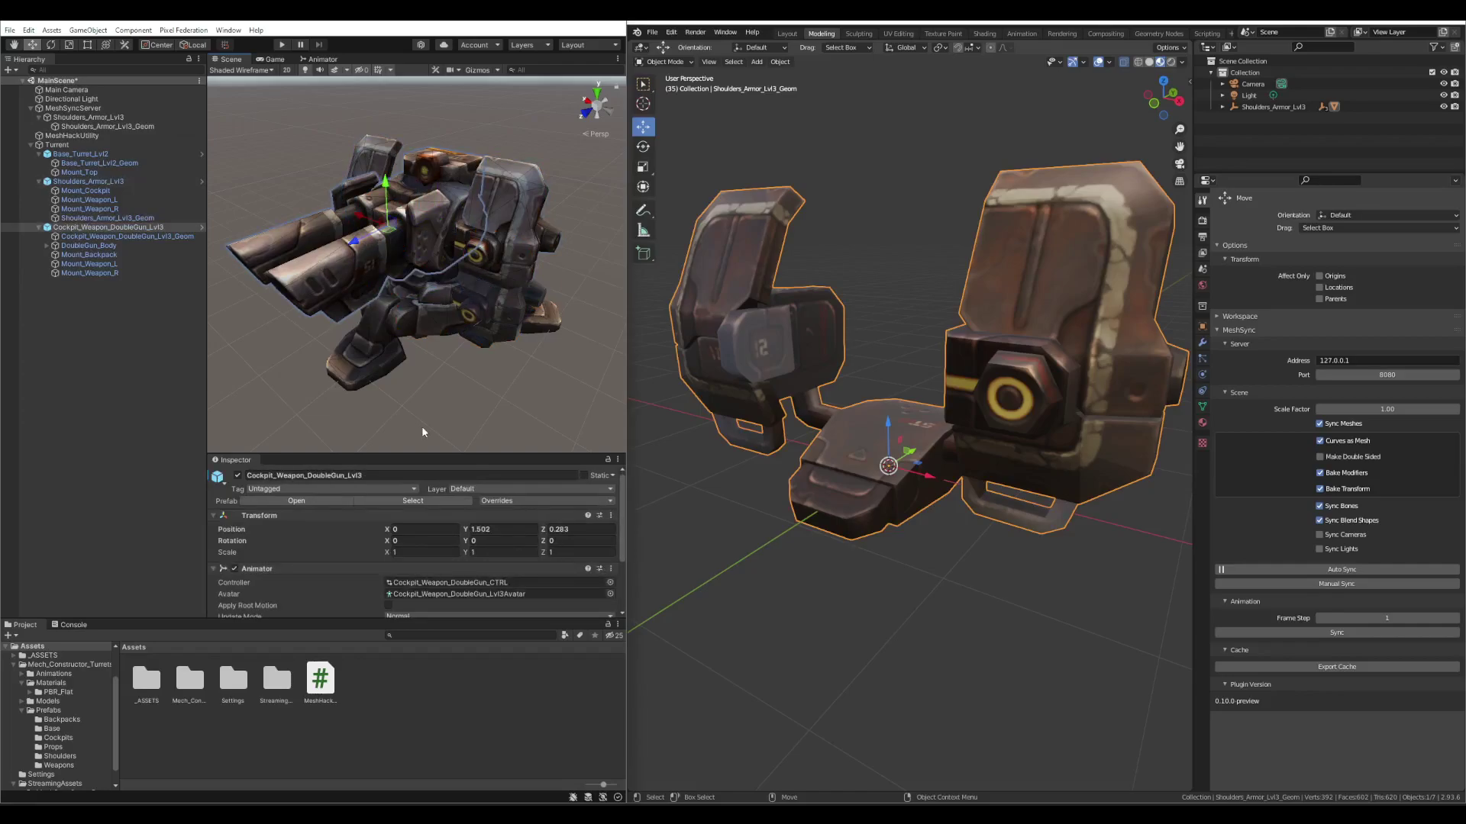
left_click(406, 330)
left_click(525, 306)
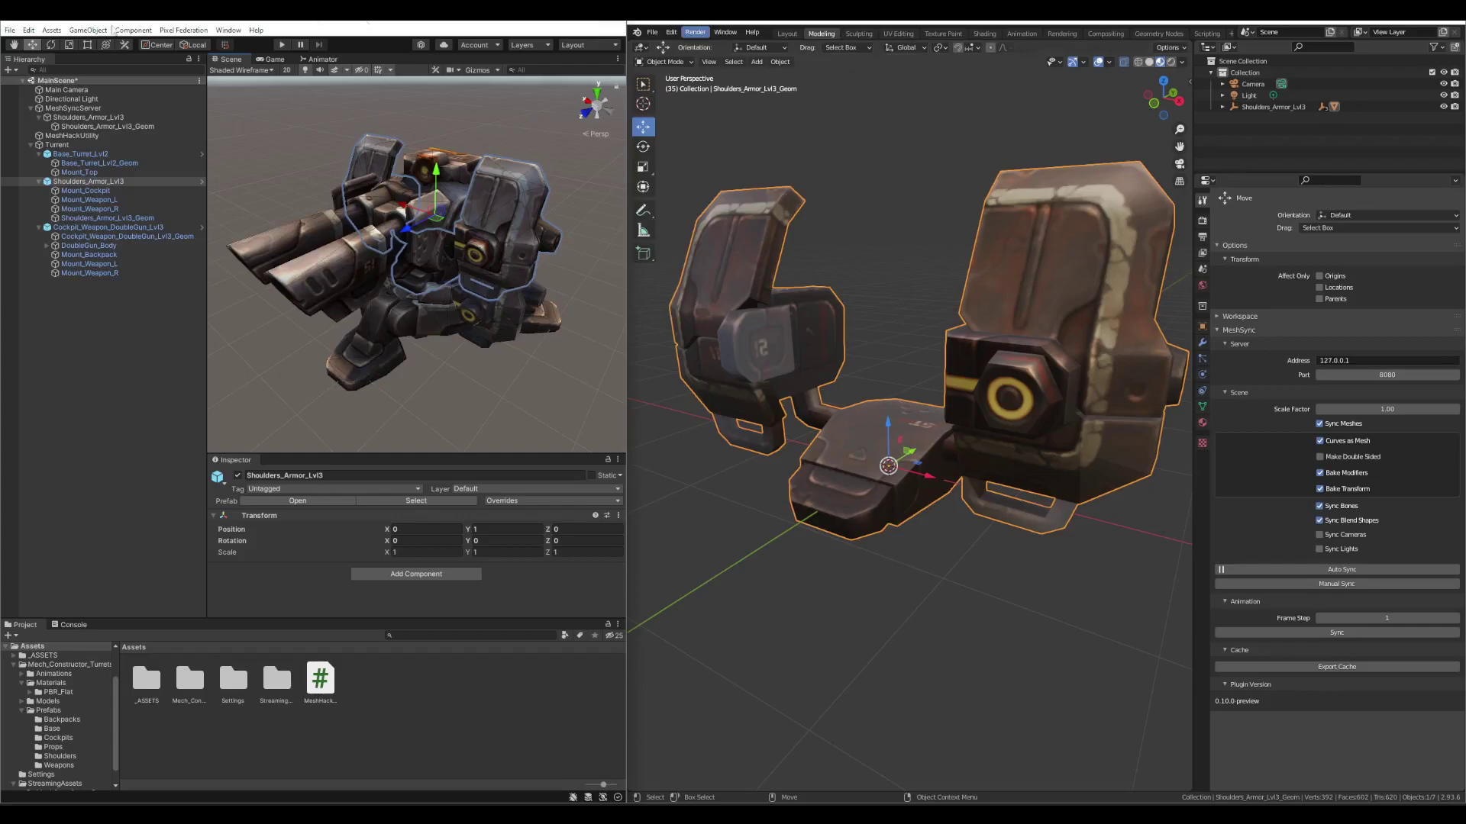
Step: Examine the MeshSyncServer object's server, asset sync and import settings
left_click(95, 110)
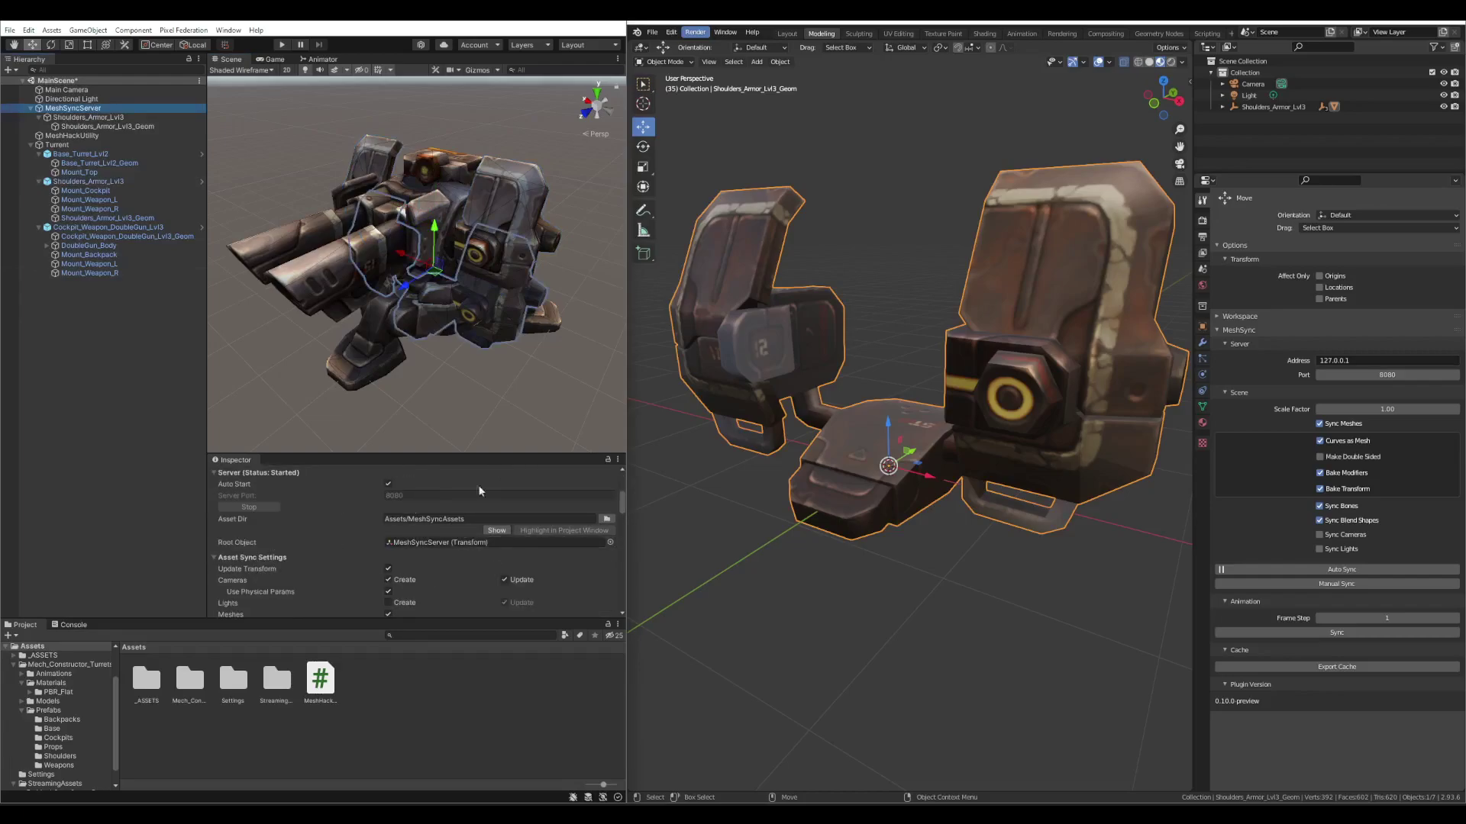
scroll(467, 530, "down", 10)
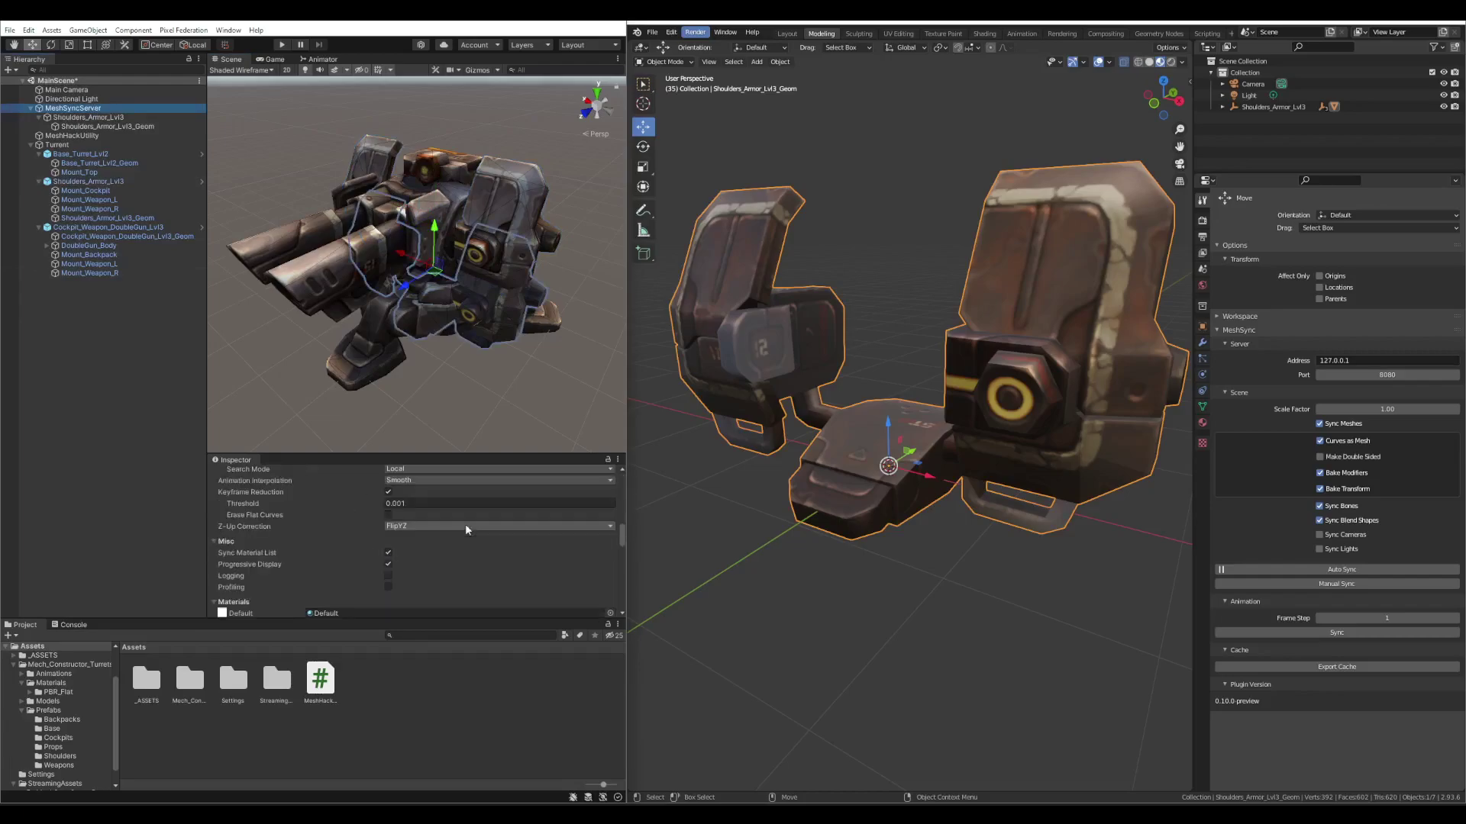
scroll(465, 523, "up", 10)
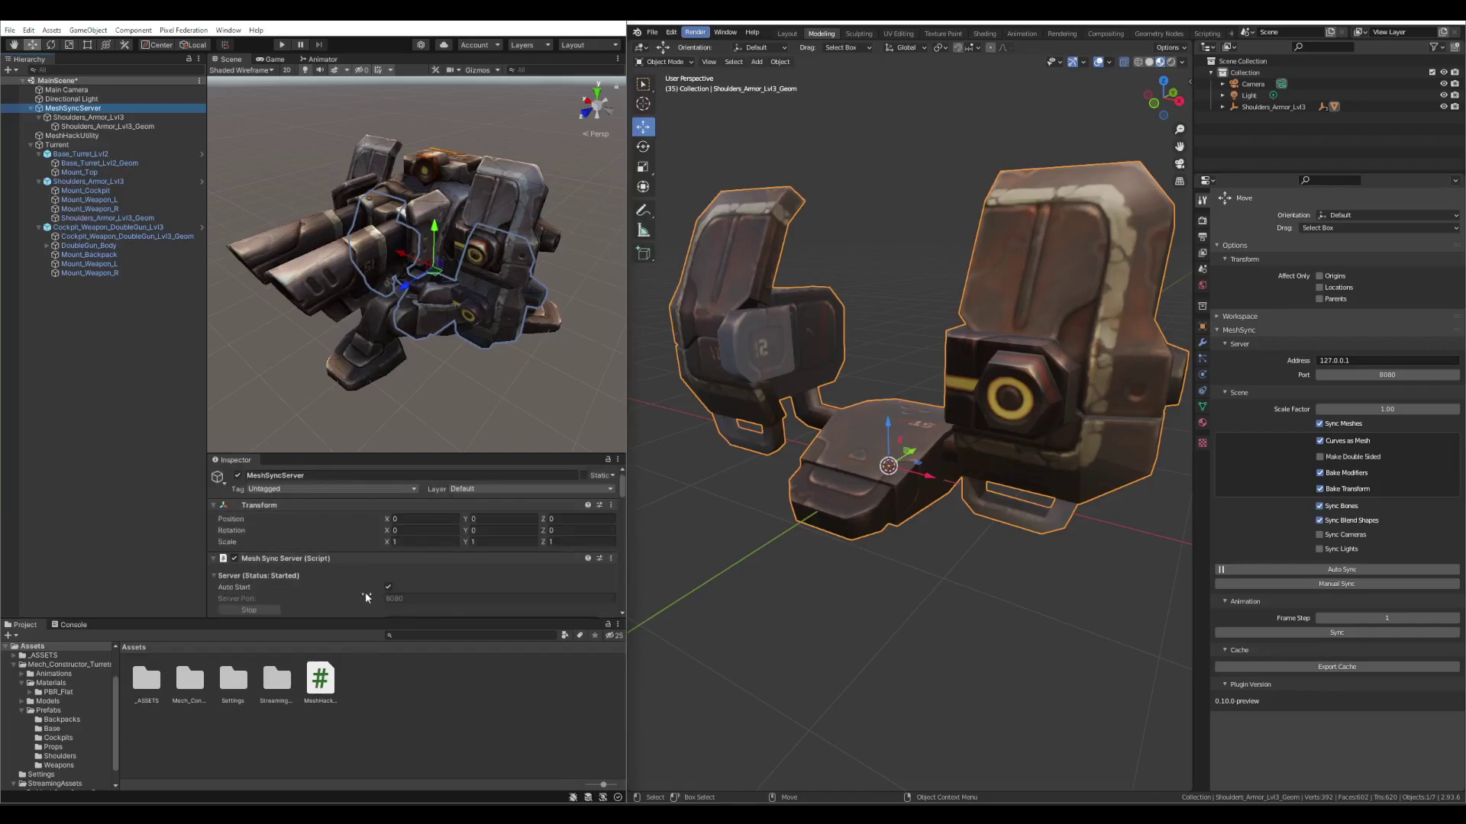
scroll(468, 592, "down", 5)
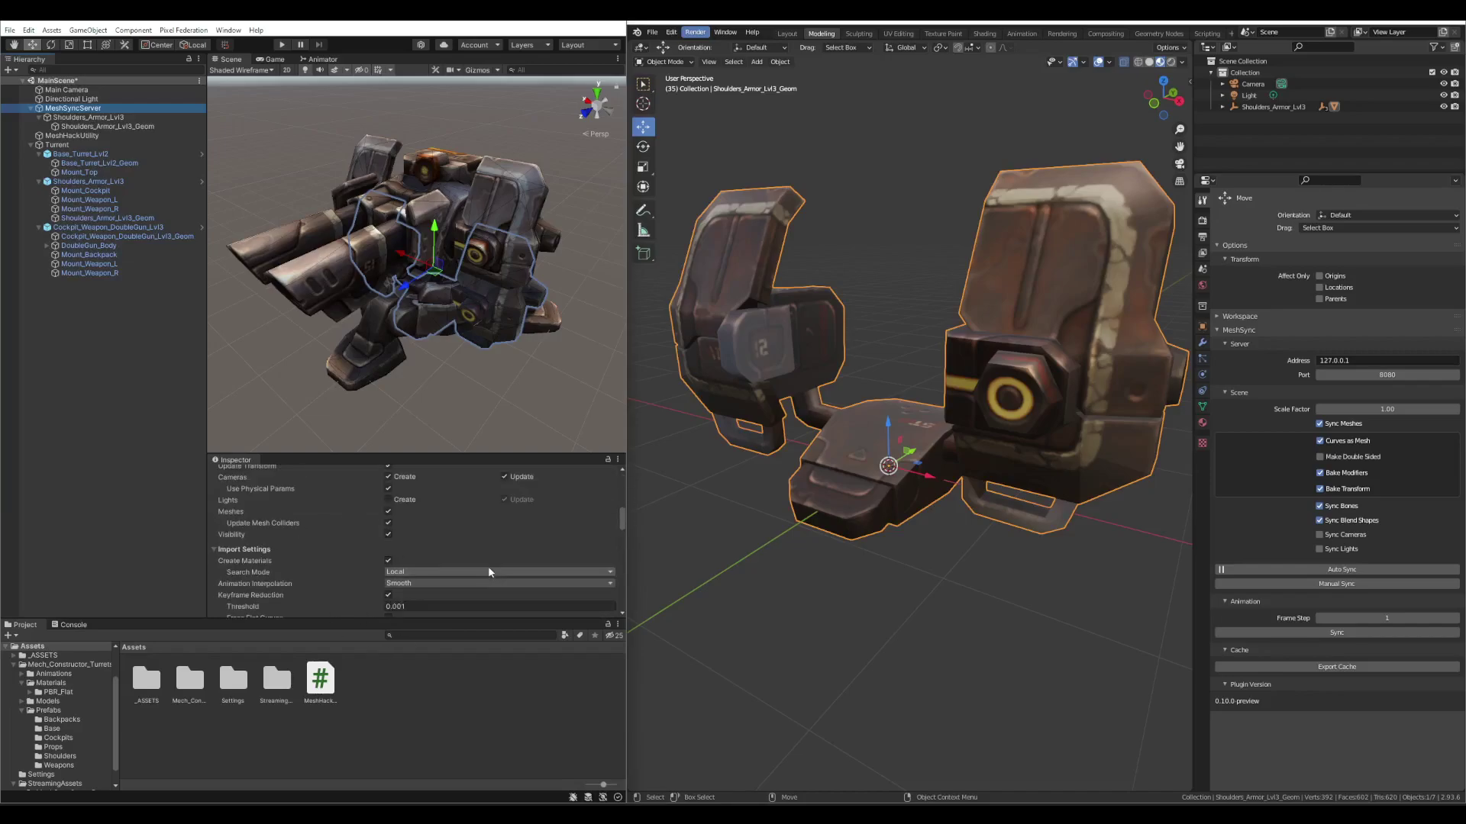
scroll(510, 556, "up", 5)
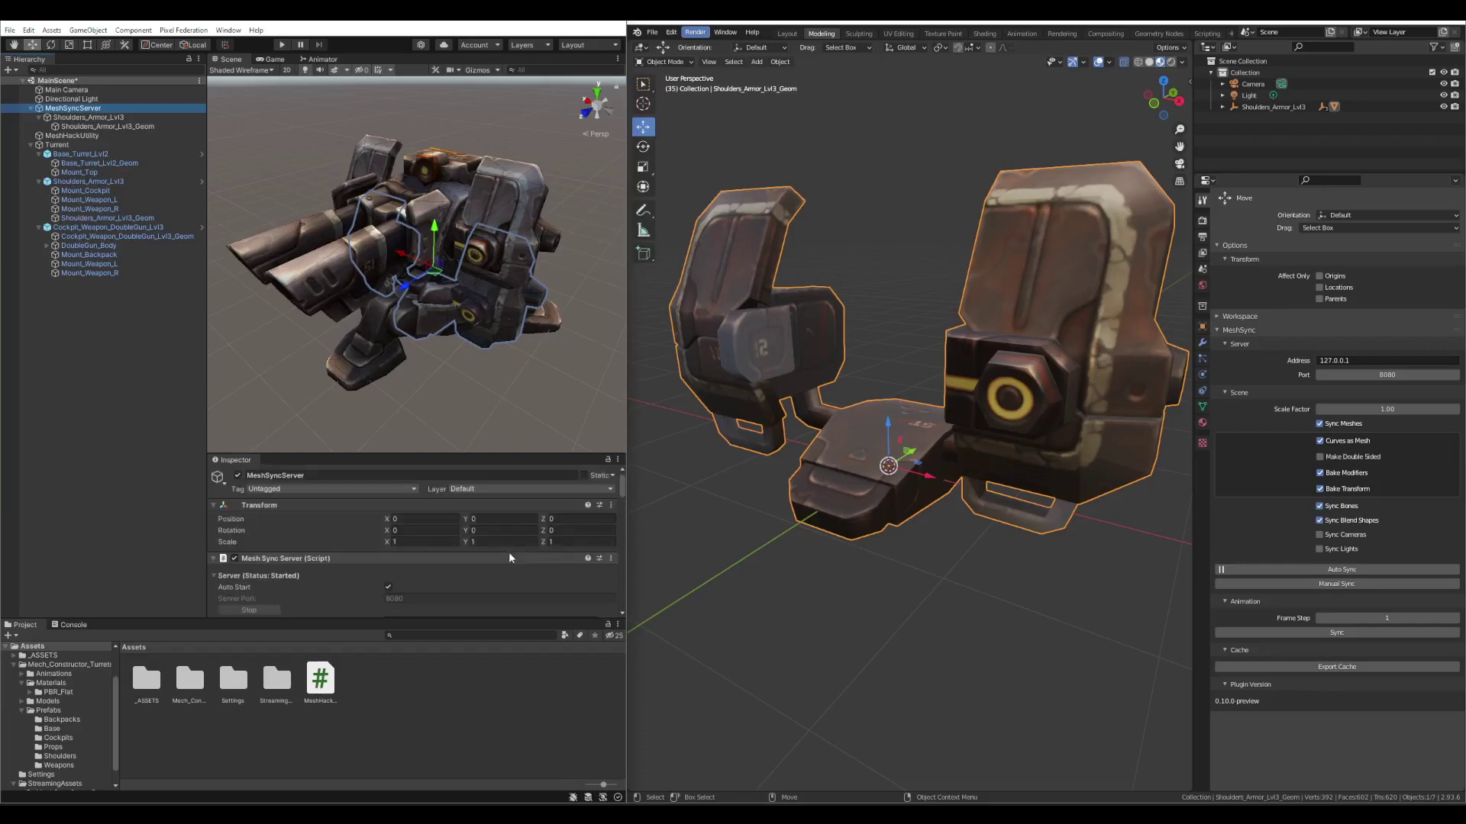
scroll(507, 556, "down", 2)
scroll(507, 555, "up", 2)
Step: Search Blender's add-on preferences for "mesh" to check the Unity Mesh Sync add-on, and close the preferences
left_click(671, 33)
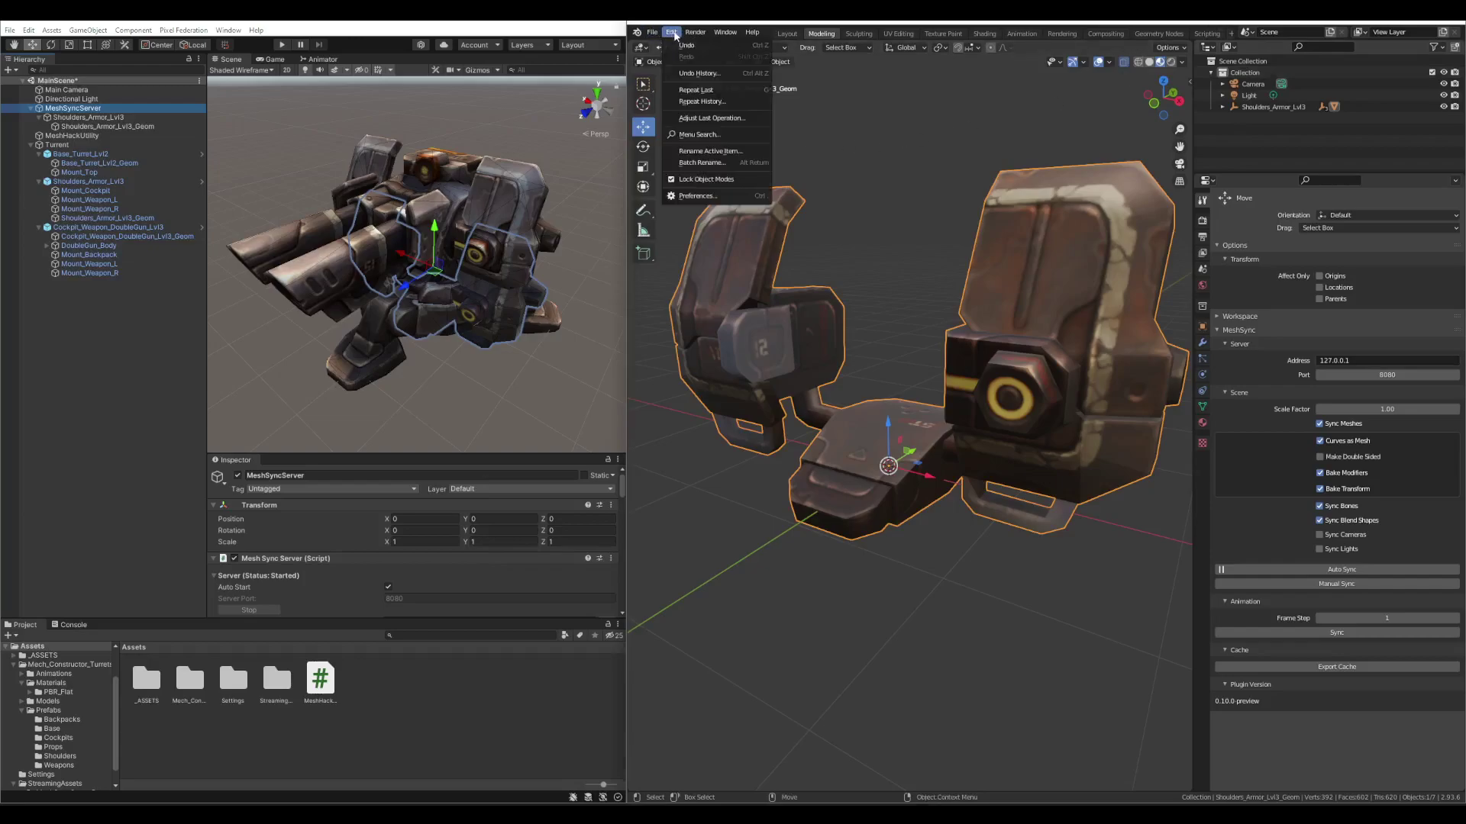
left_click(699, 195)
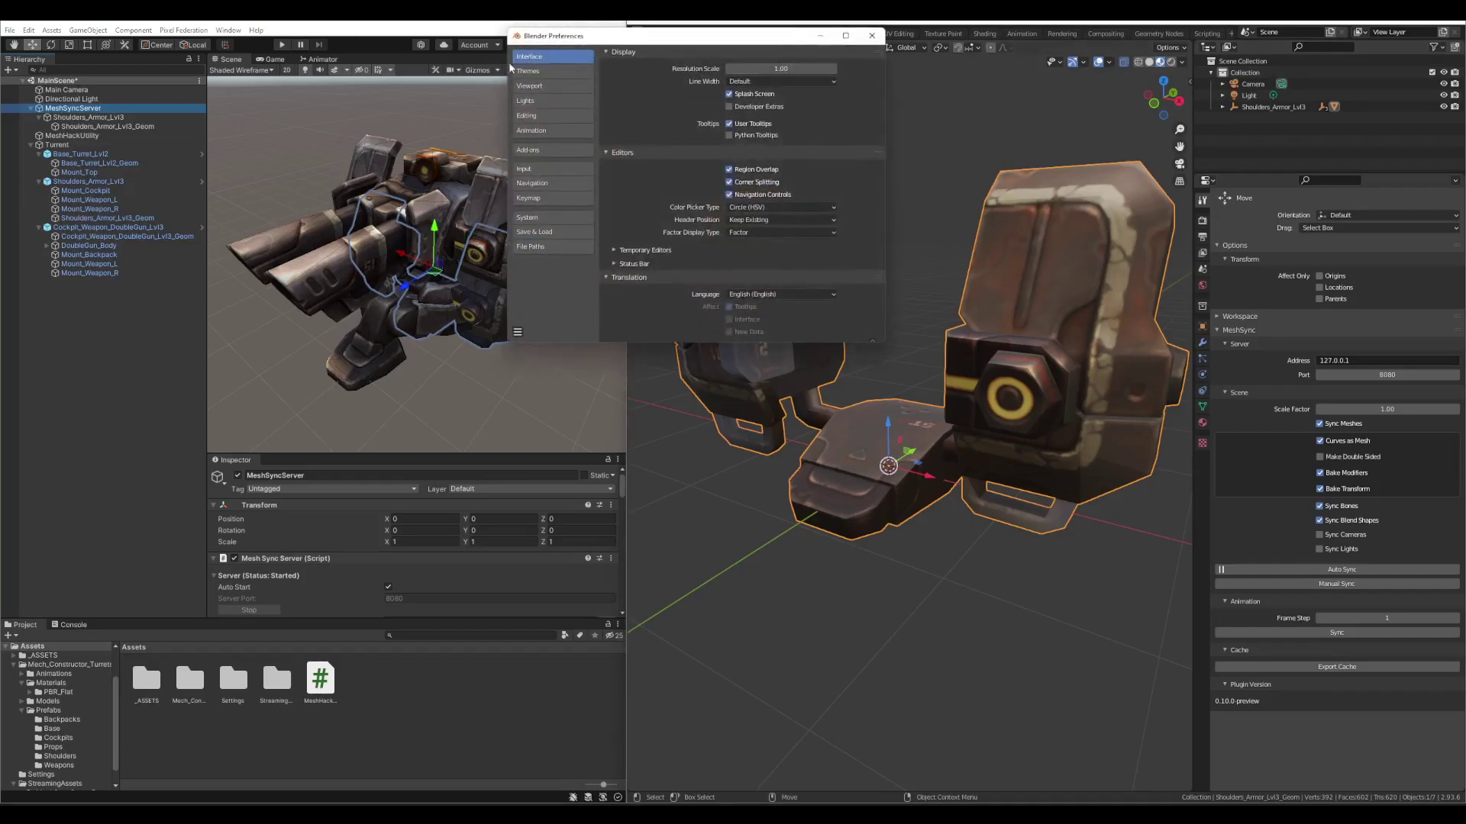
left_click(544, 150)
left_click(815, 69)
type("meshs")
key("BackSpace")
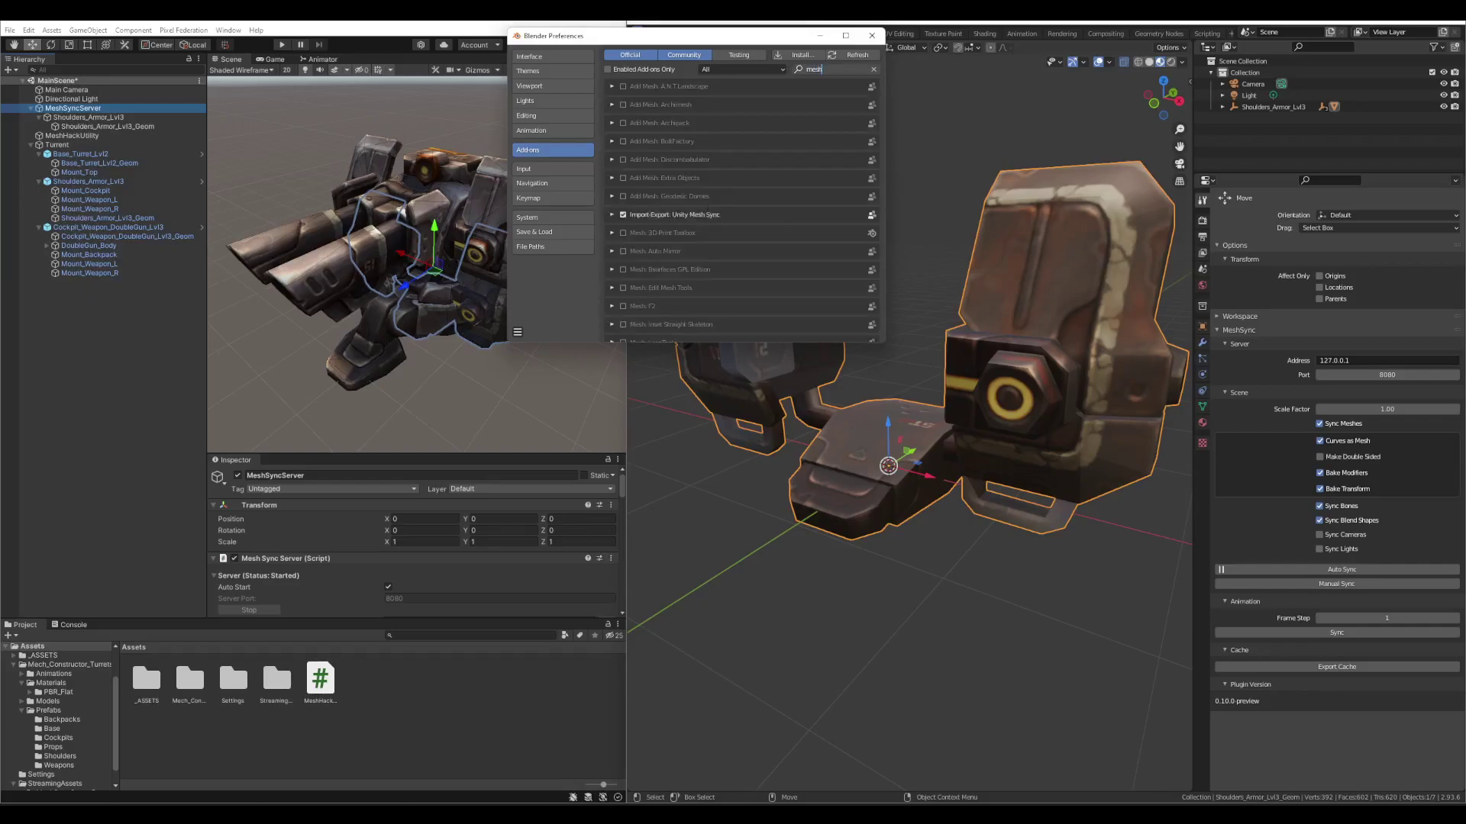
left_click(872, 35)
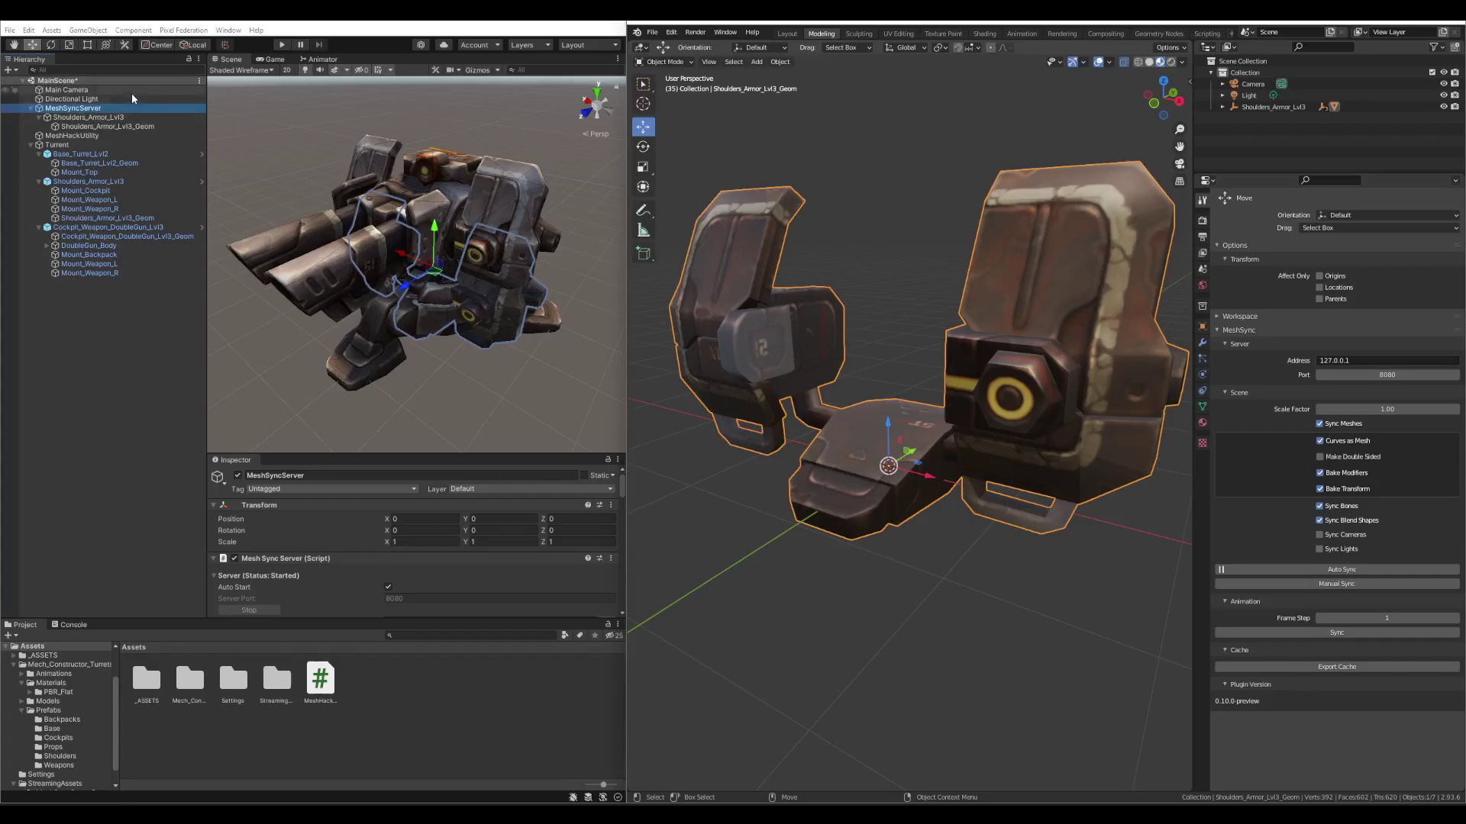
Step: Deactivate the Turrent object in Unity and select the synced Shoulders_Armor_Lvl3_Geom mesh under MeshSyncServer
left_click(75, 145)
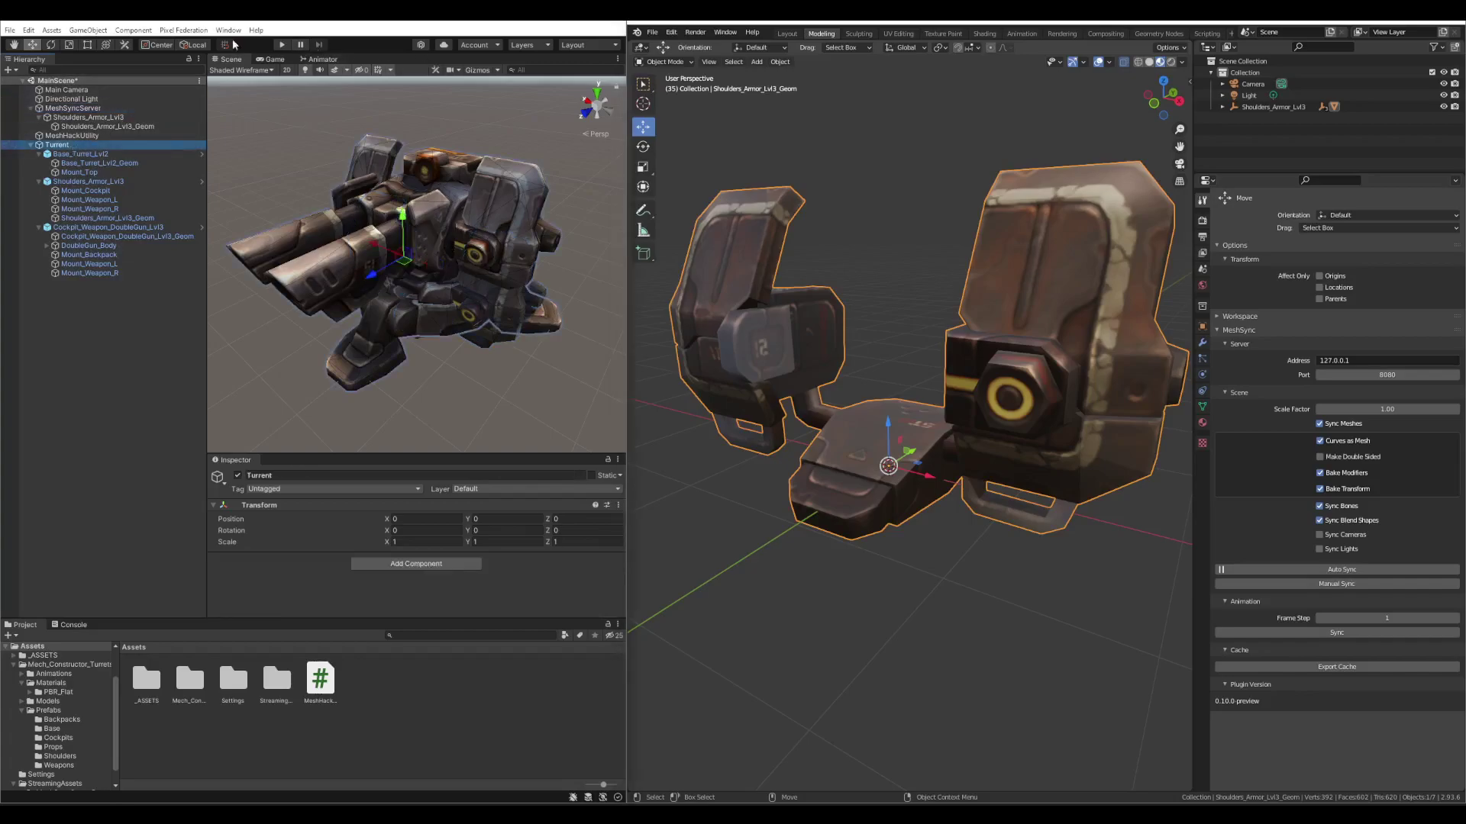
left_click(238, 475)
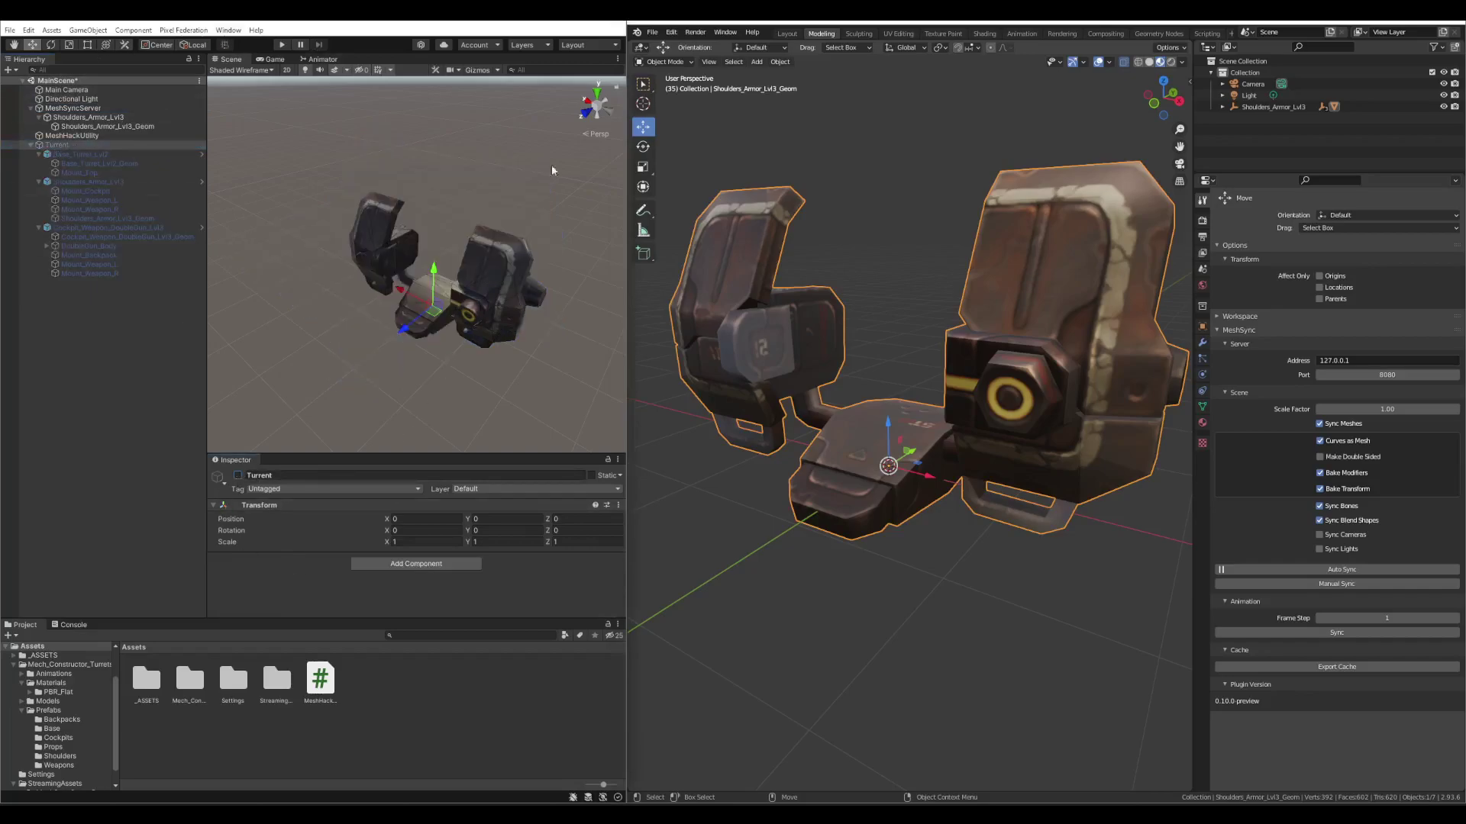
left_click(476, 254)
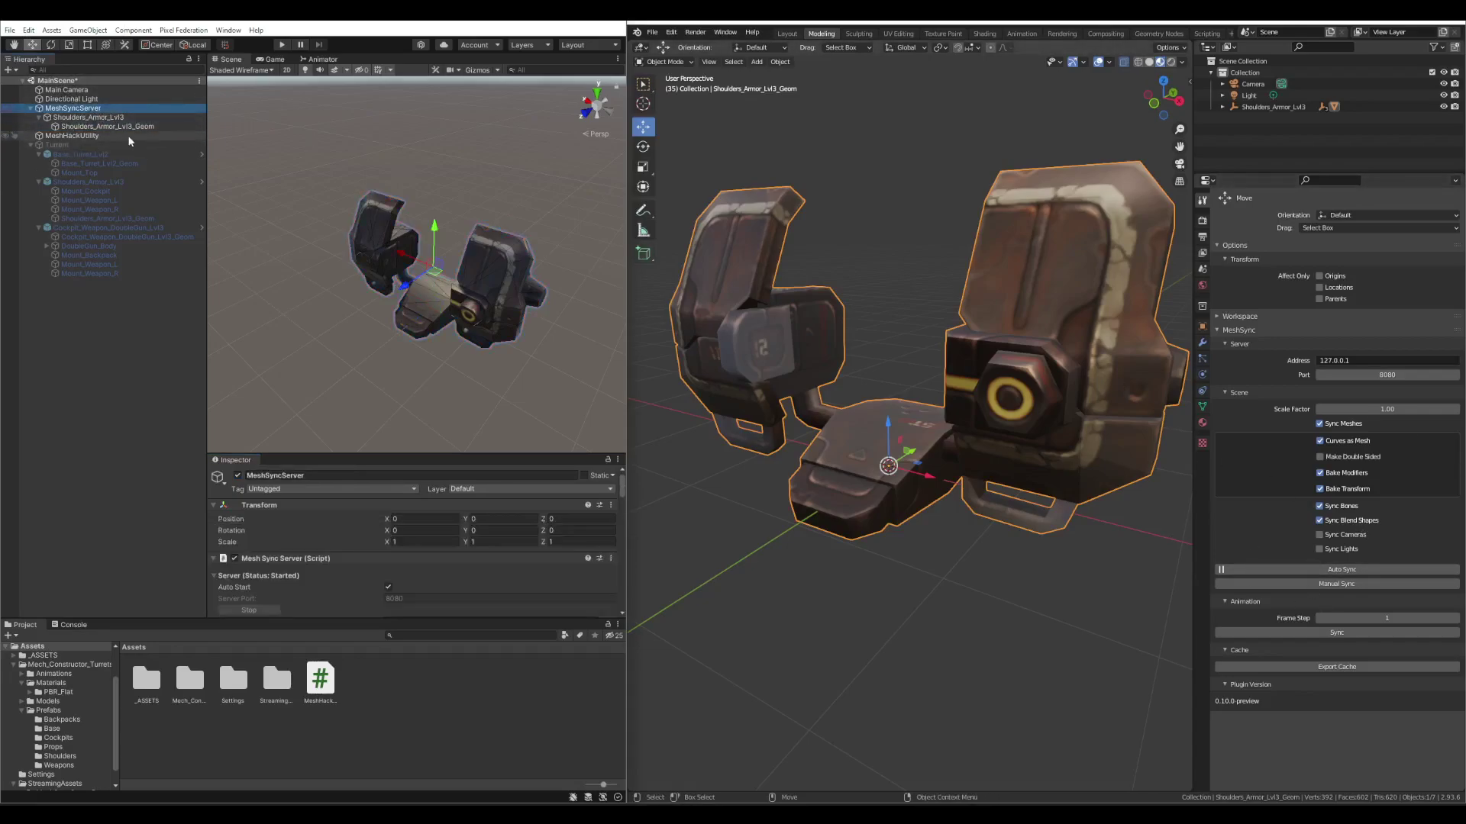
left_click(89, 118)
left_click(91, 127)
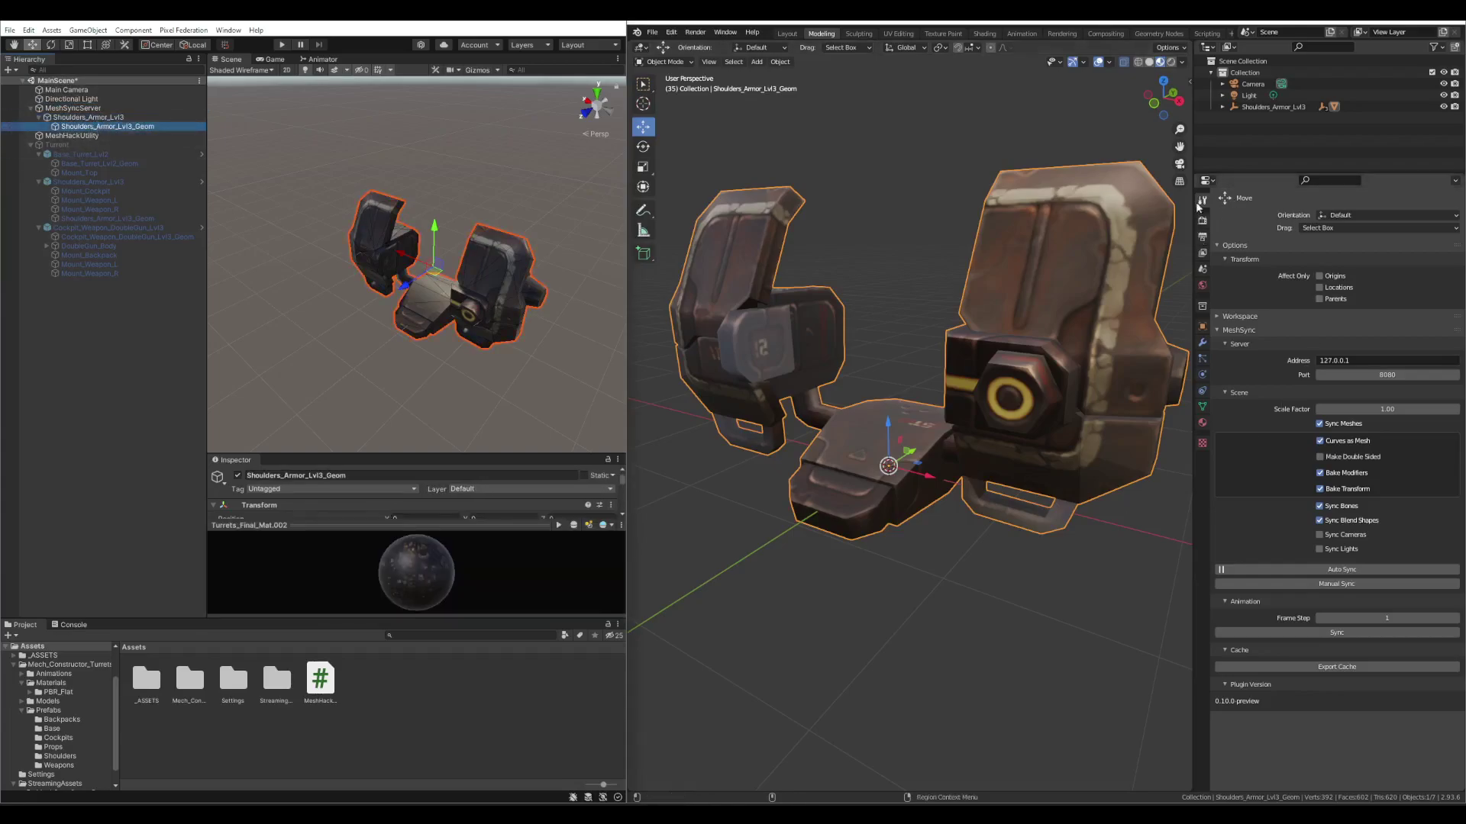
Step: Expand and select Shoulders_Armor_Lvl3 in Blender's outliner, and select its synced counterpart in Unity for a closer look
left_click(1224, 108)
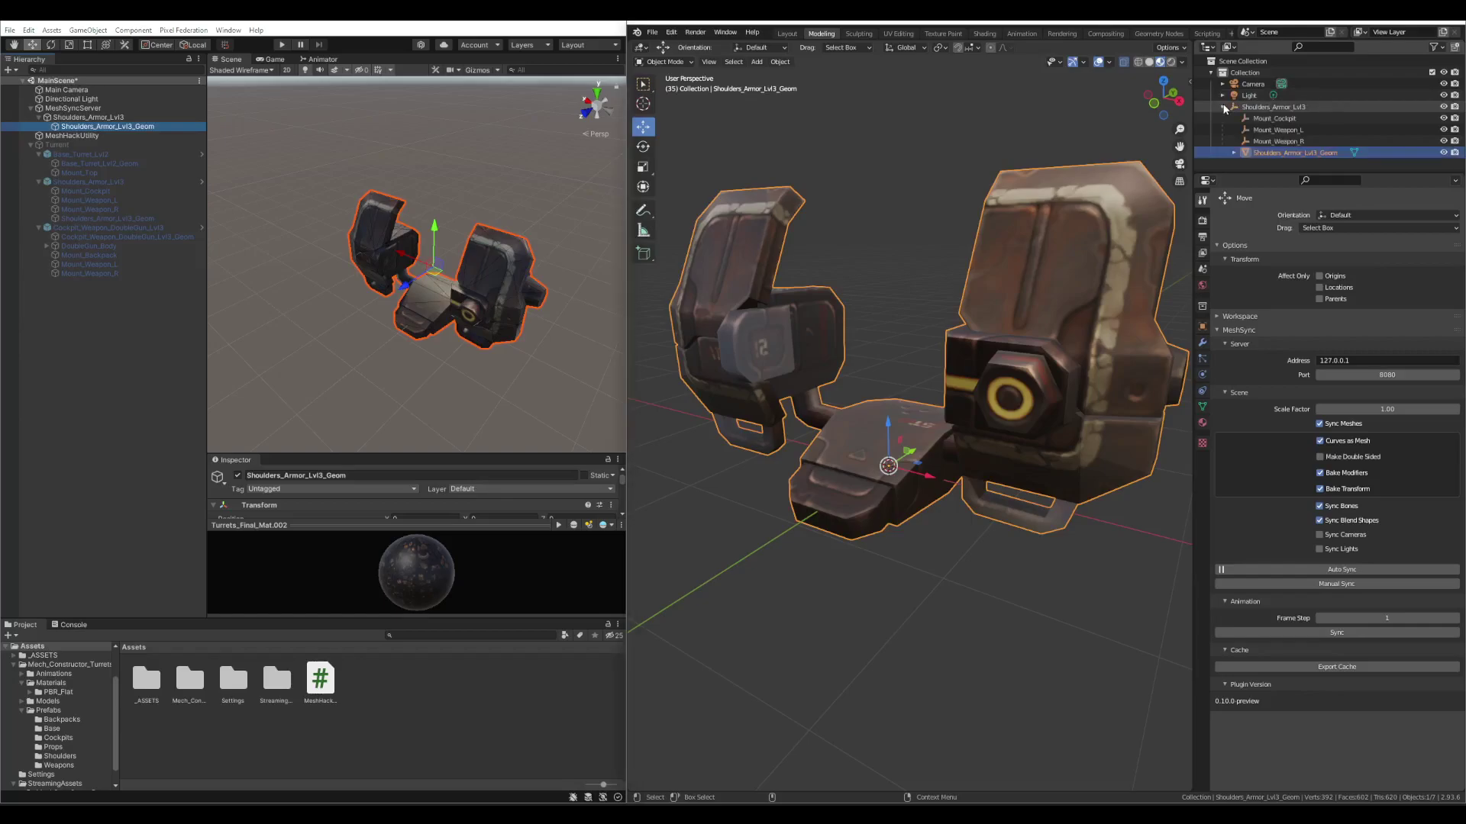
left_click(1280, 108, "ctrl")
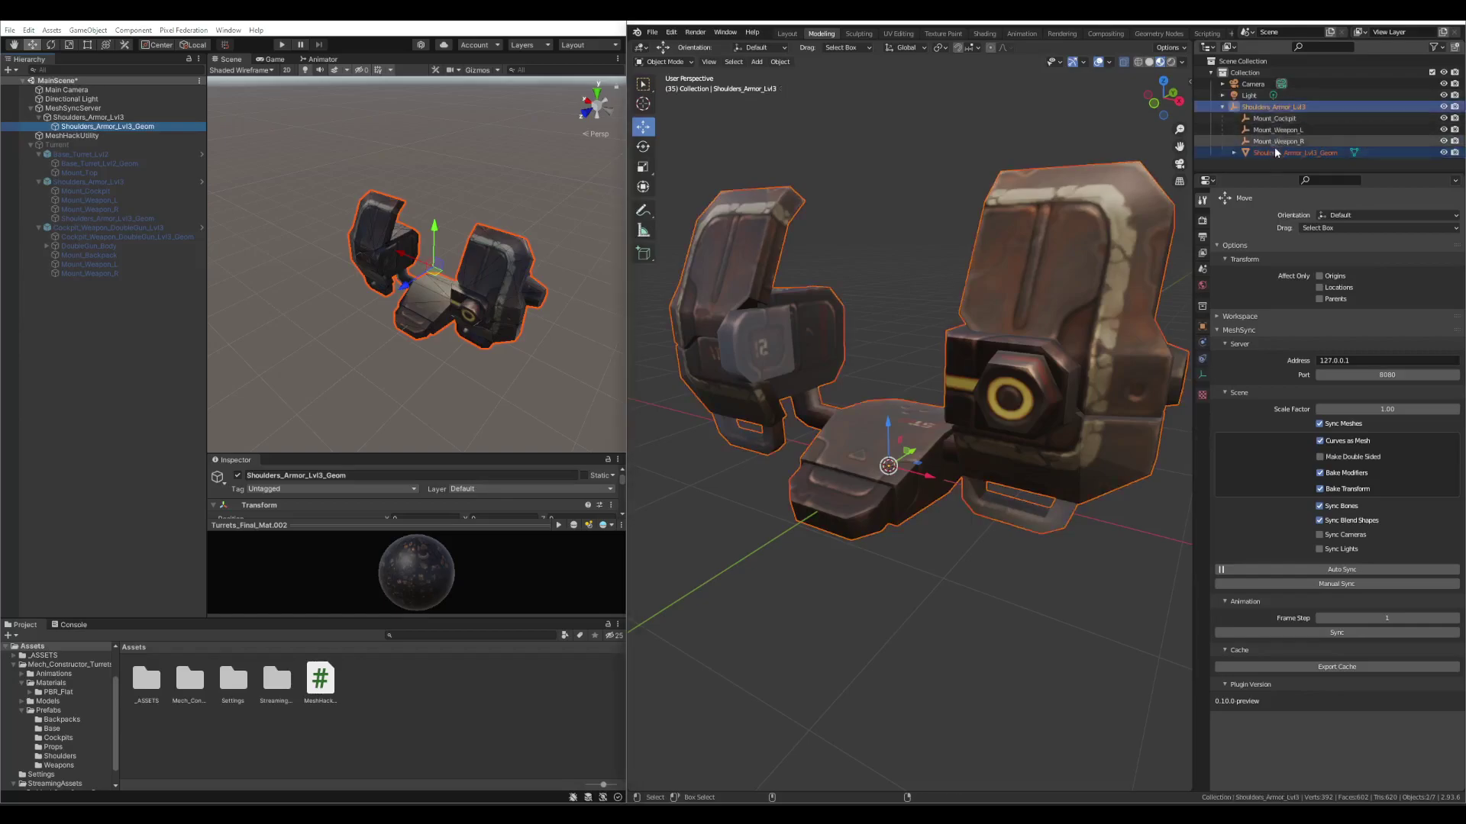
left_click(109, 119)
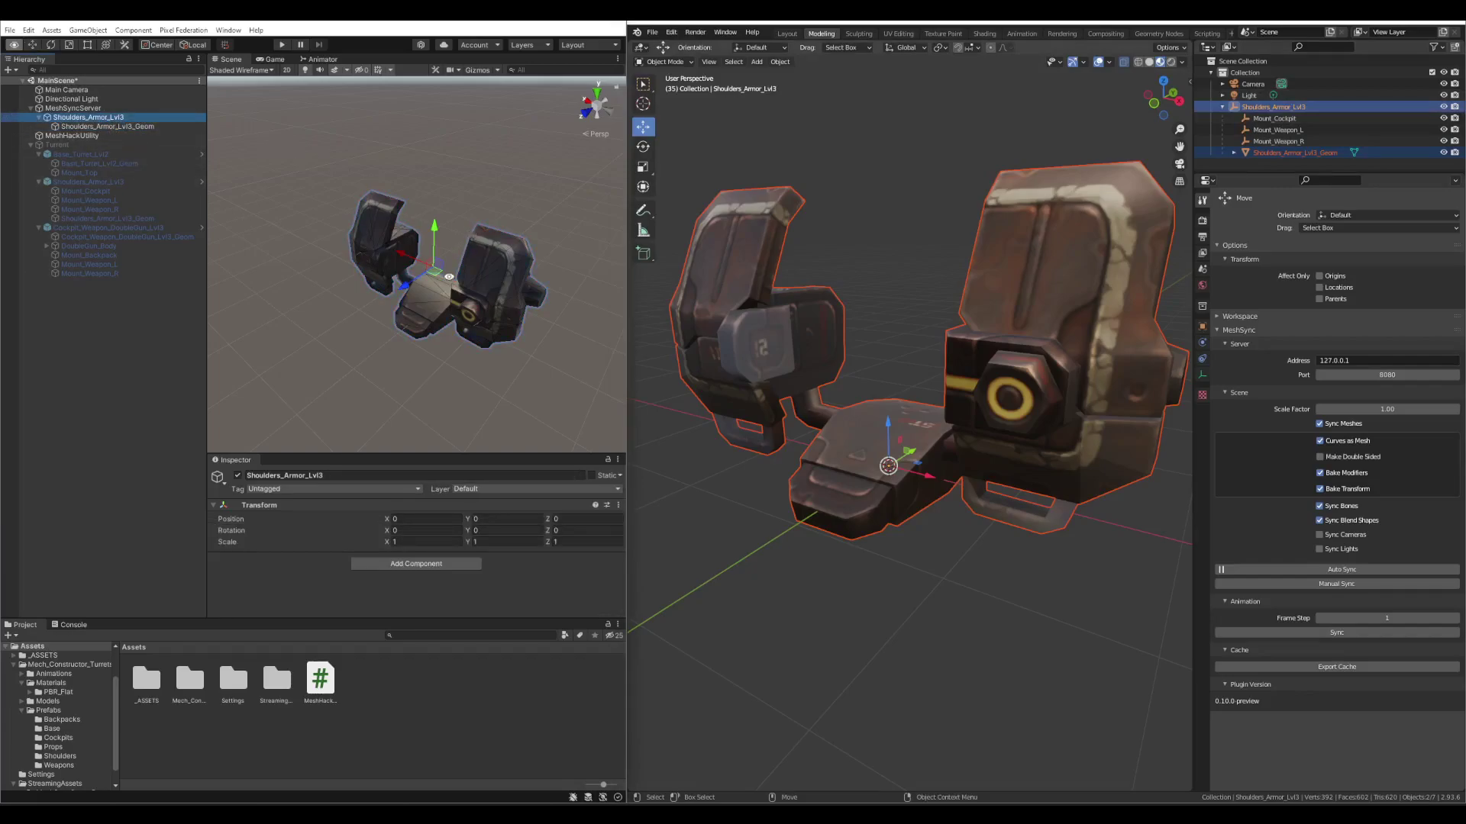
scroll(452, 272, "up", 10)
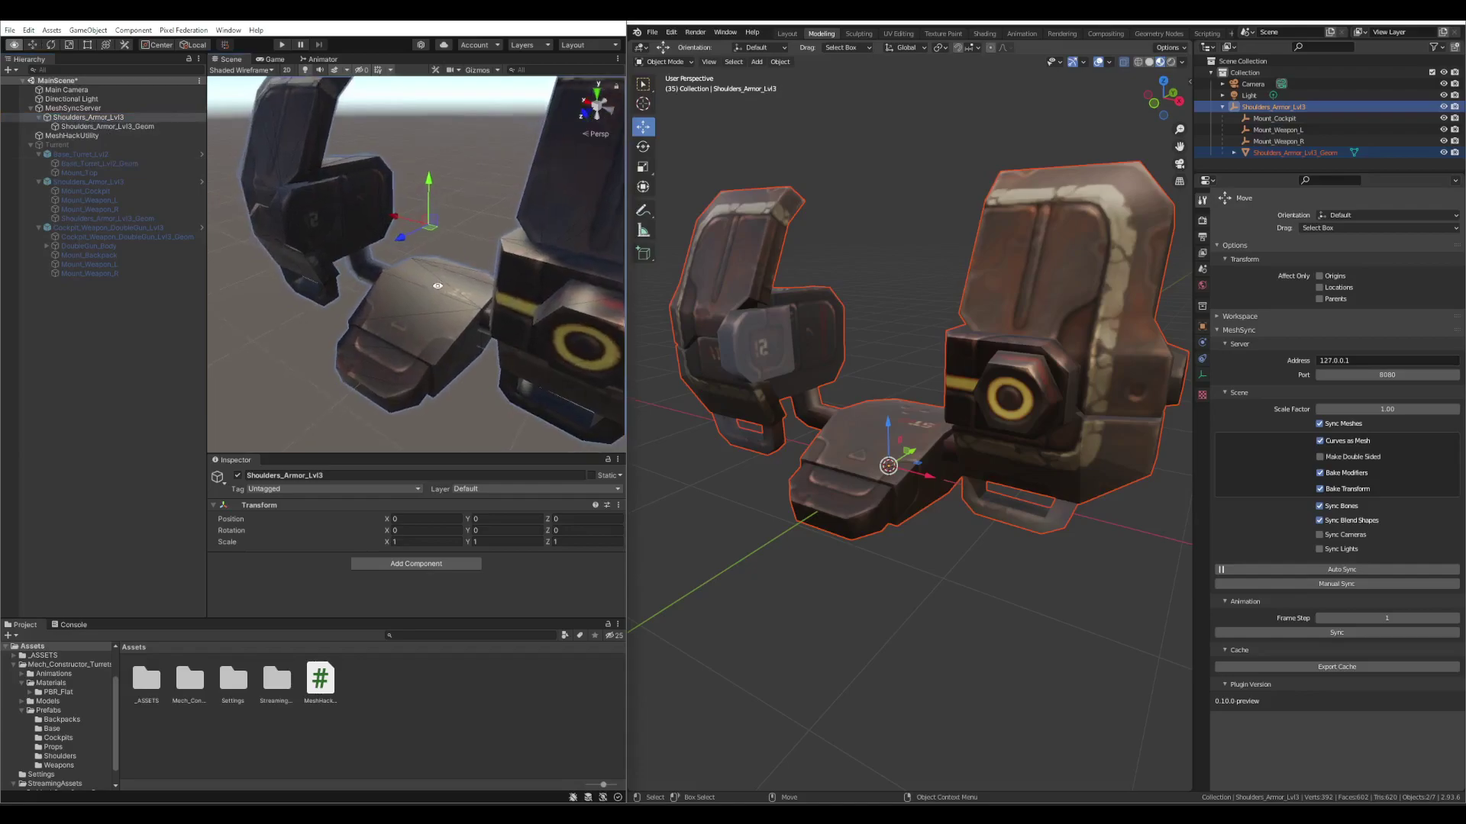
Step: Select the Shoulders_Armor_Lvl3_Geom mesh in Blender and enter Edit Mode
scroll(438, 285, "down", 5, "alt")
left_click_drag(385, 281, 486, 295, "alt")
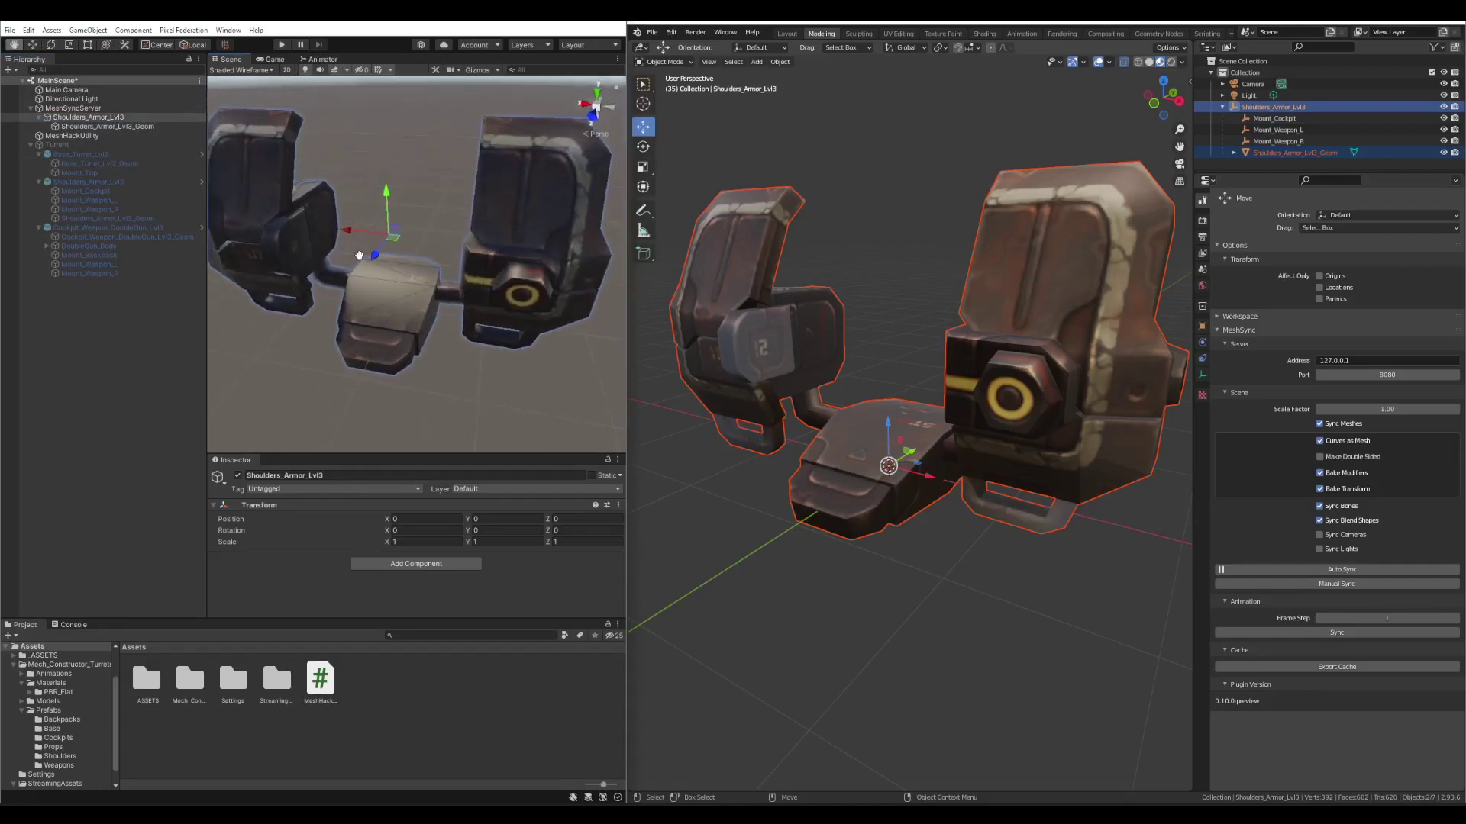
middle_click_drag(485, 294, 524, 295, "alt")
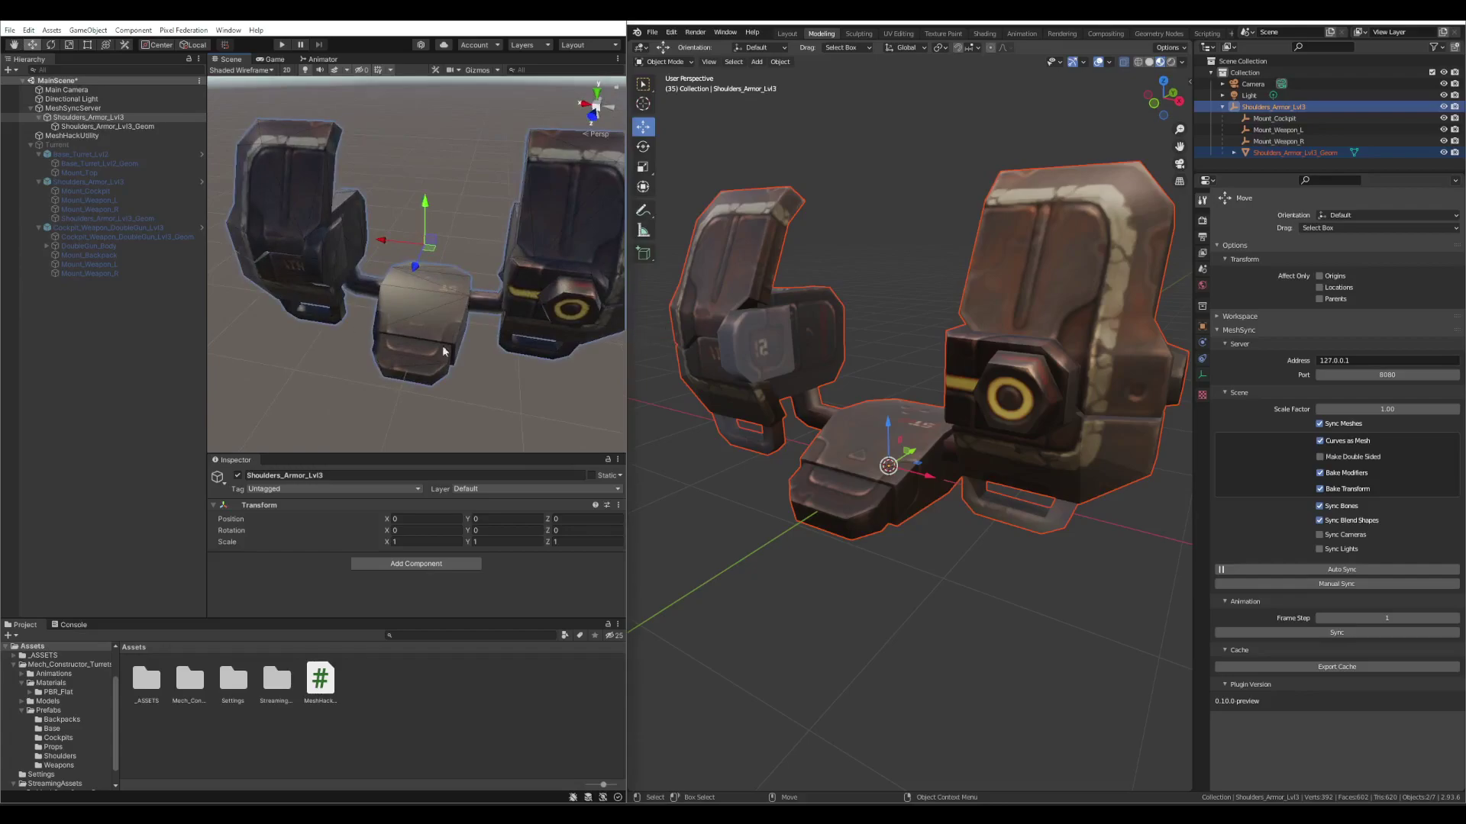
right_click_drag(478, 193, 490, 195)
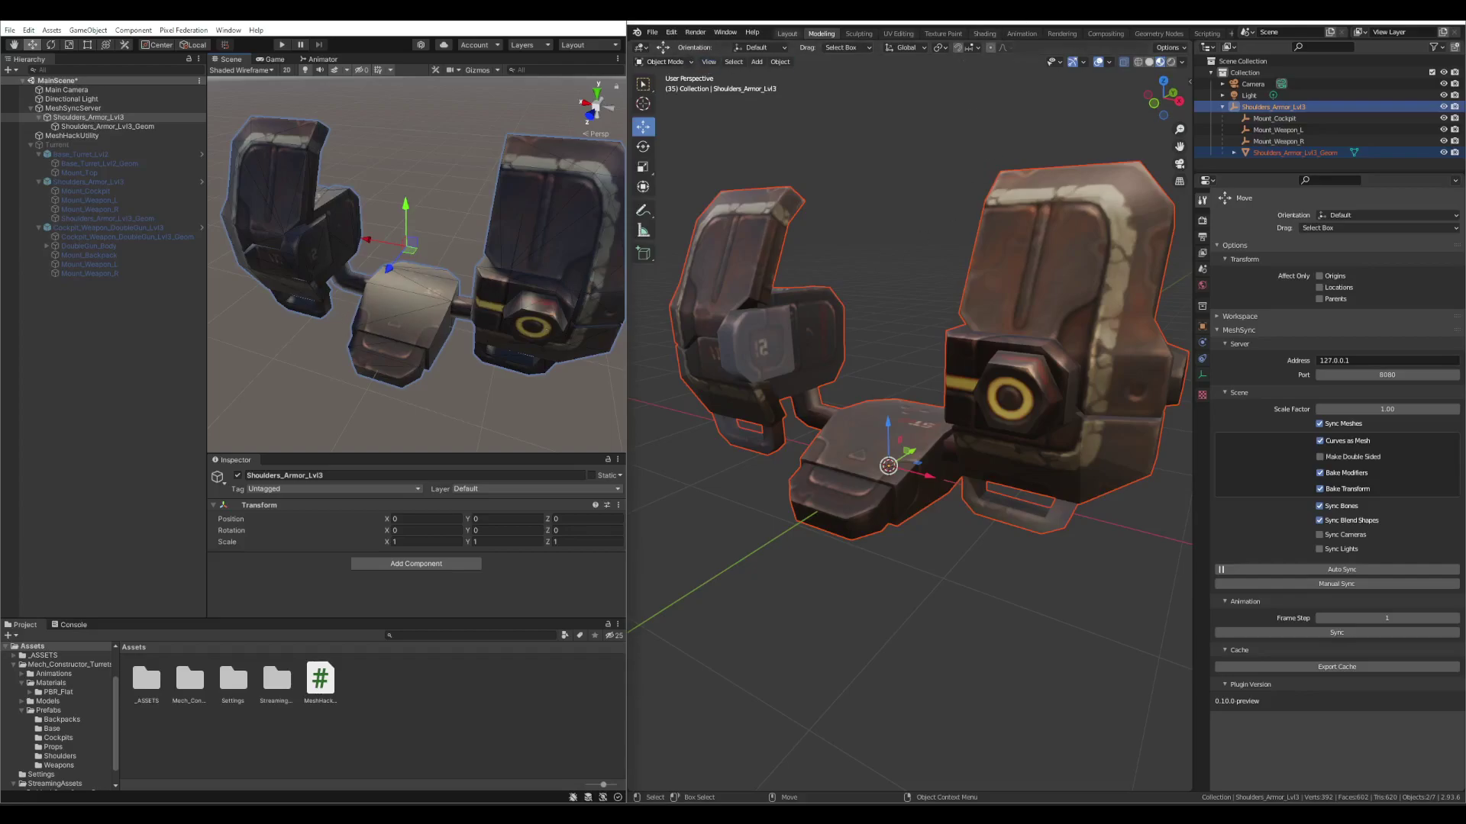
left_click(910, 222)
left_click(1051, 285)
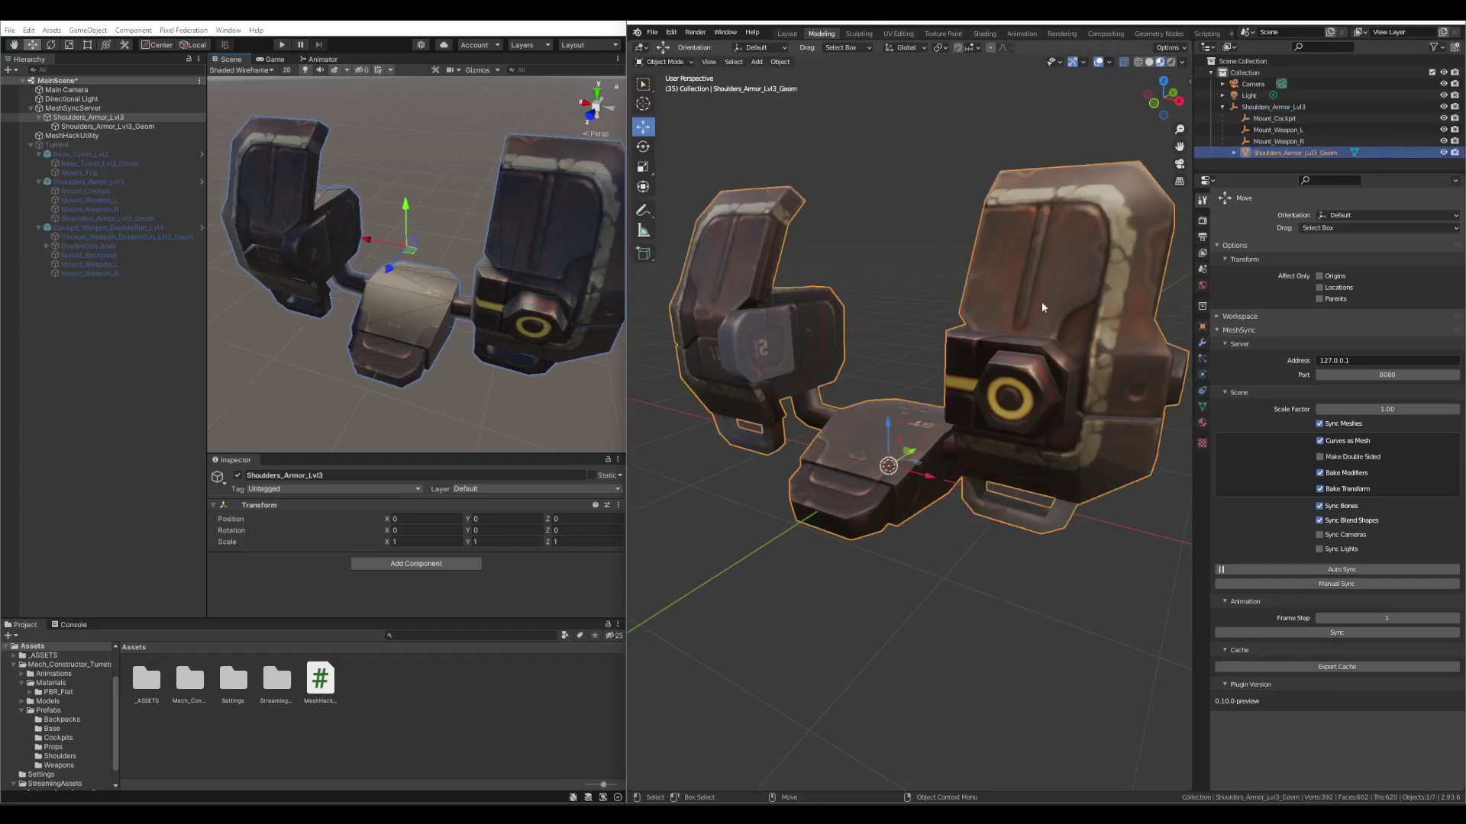
key("Tab")
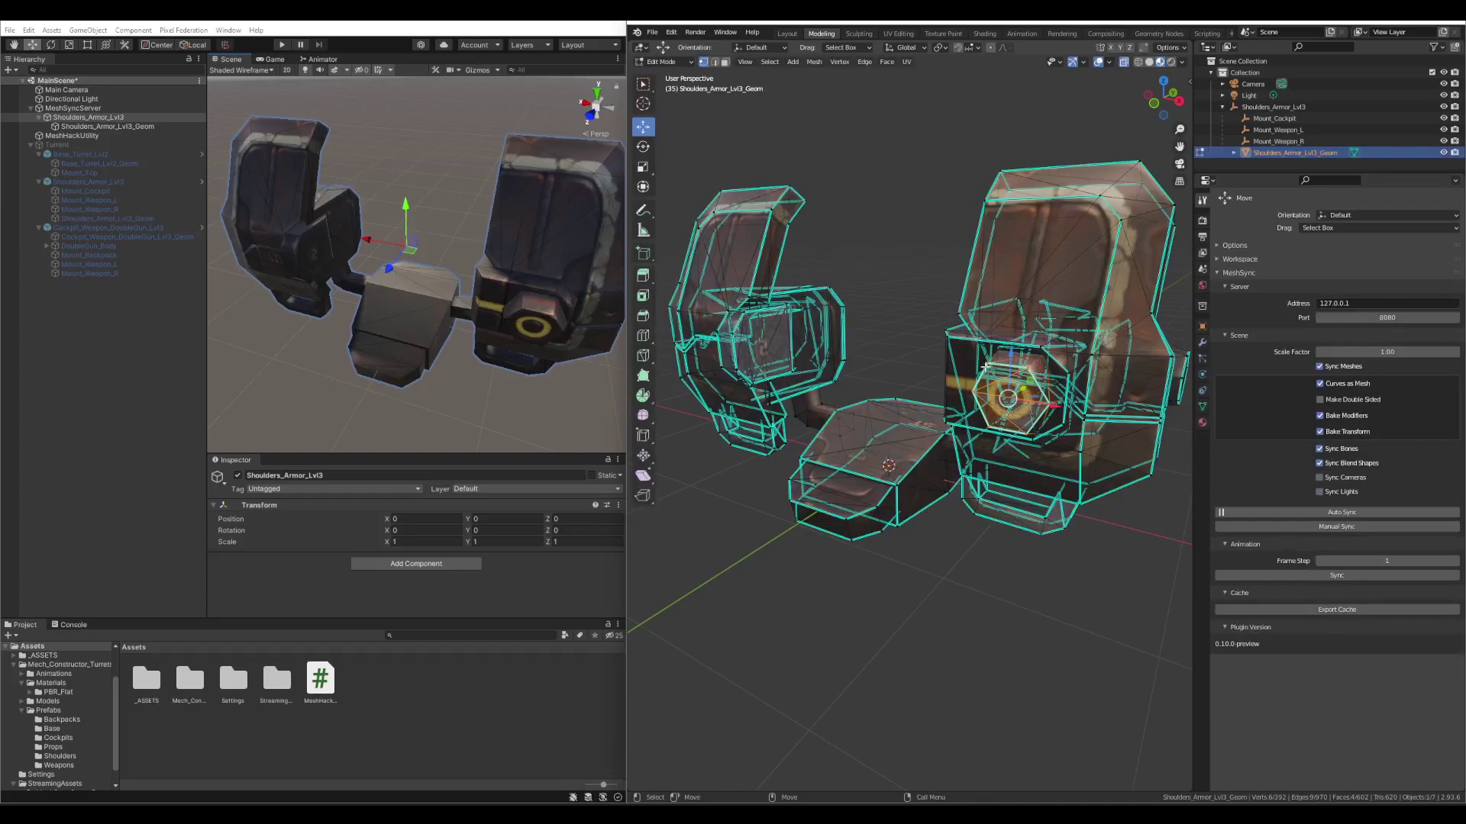
Step: Examine the shading of the synced armor's middle block in Unity from several angles and compare it with the mesh in Blender
scroll(399, 304, "up", 3)
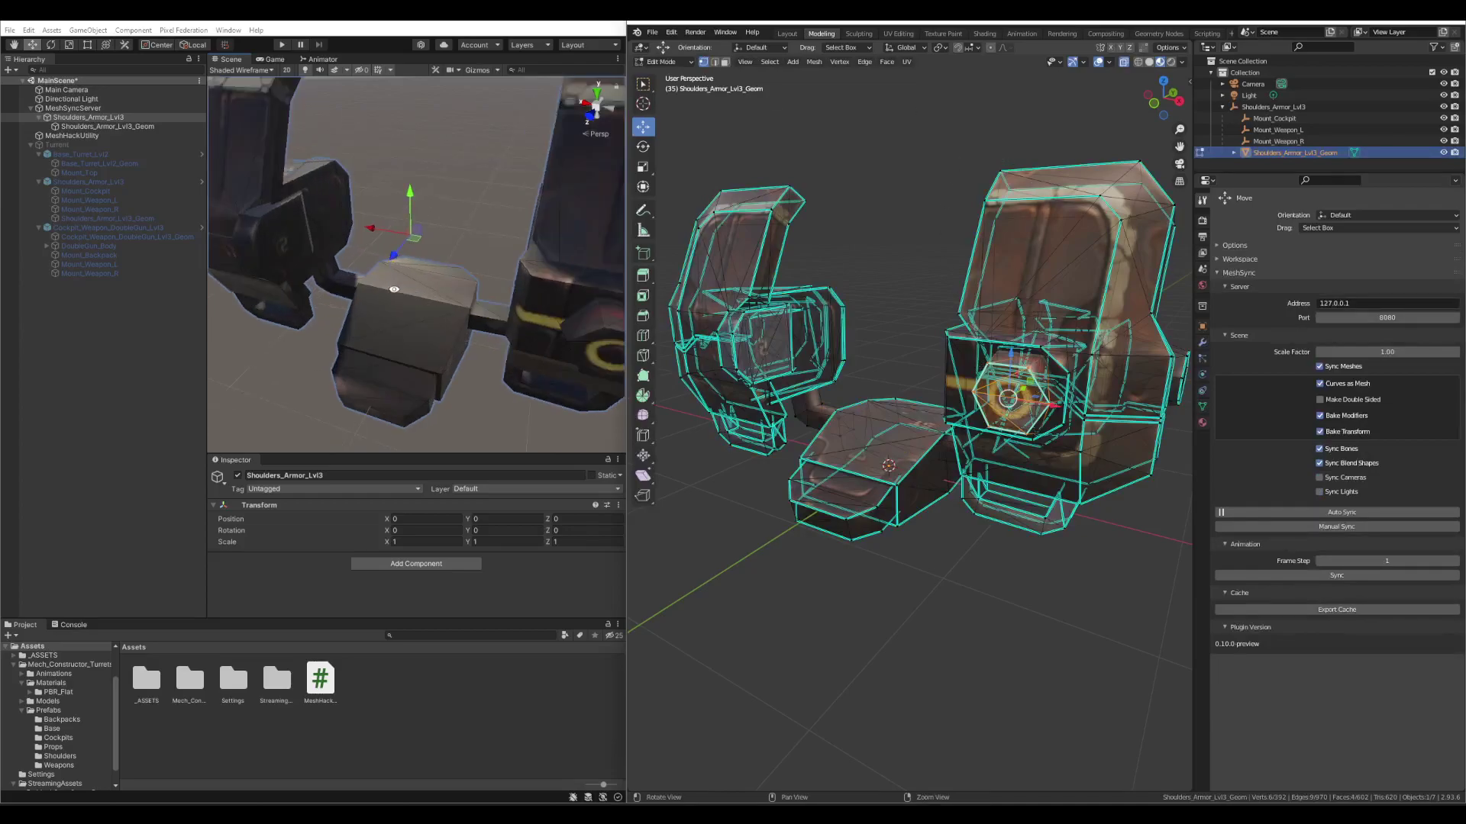
left_click_drag(465, 297, 470, 310, "alt")
middle_click_drag(470, 309, 348, 452)
left_click_drag(397, 382, 461, 255, "alt")
middle_click_drag(461, 255, 427, 159)
scroll(393, 321, "down", 5)
scroll(391, 310, "up", 7)
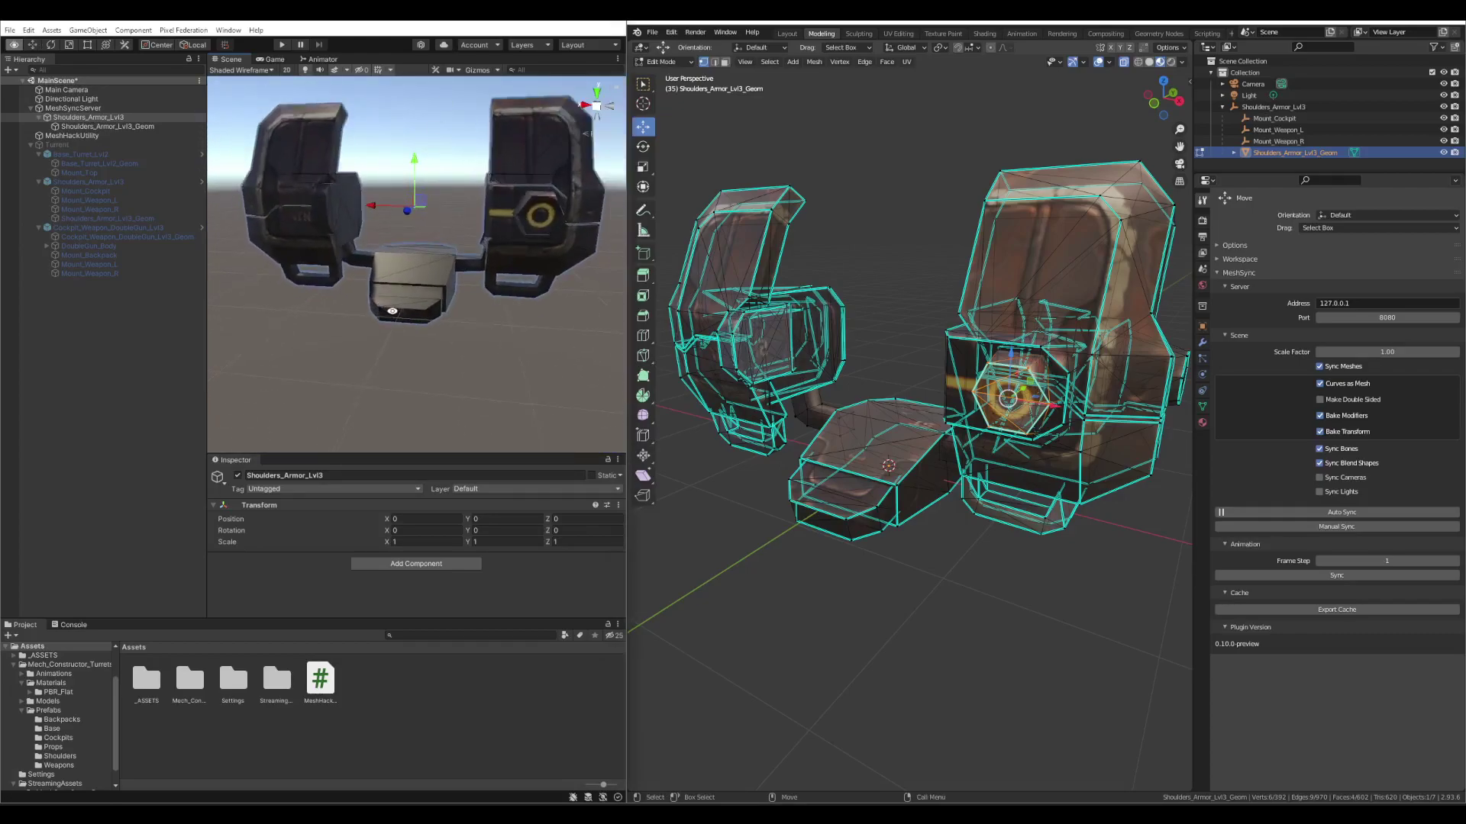
scroll(396, 311, "down", 3)
left_click_drag(571, 278, 83, 295, "alt")
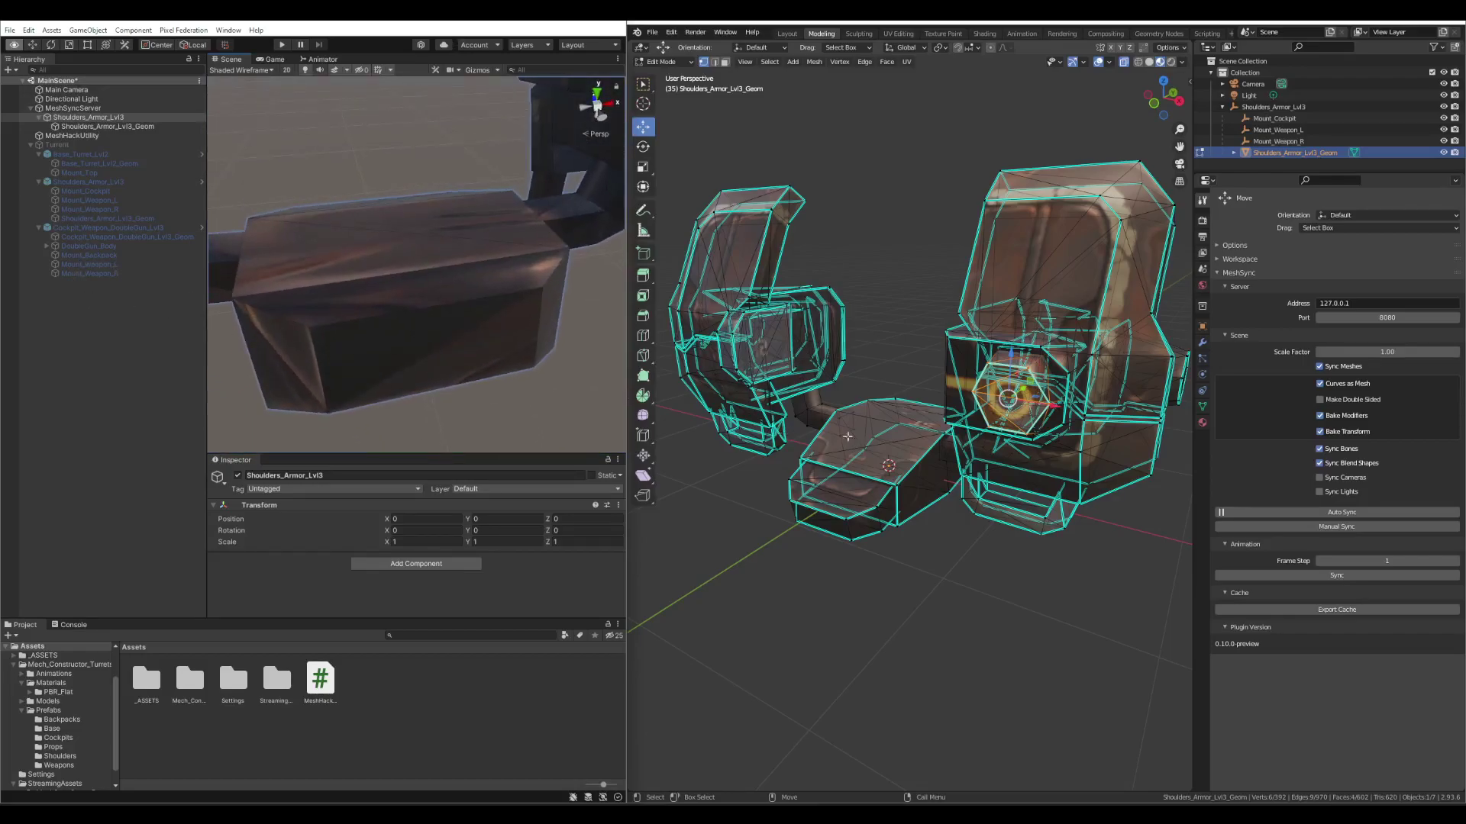
middle_click_drag(720, 444, 793, 418)
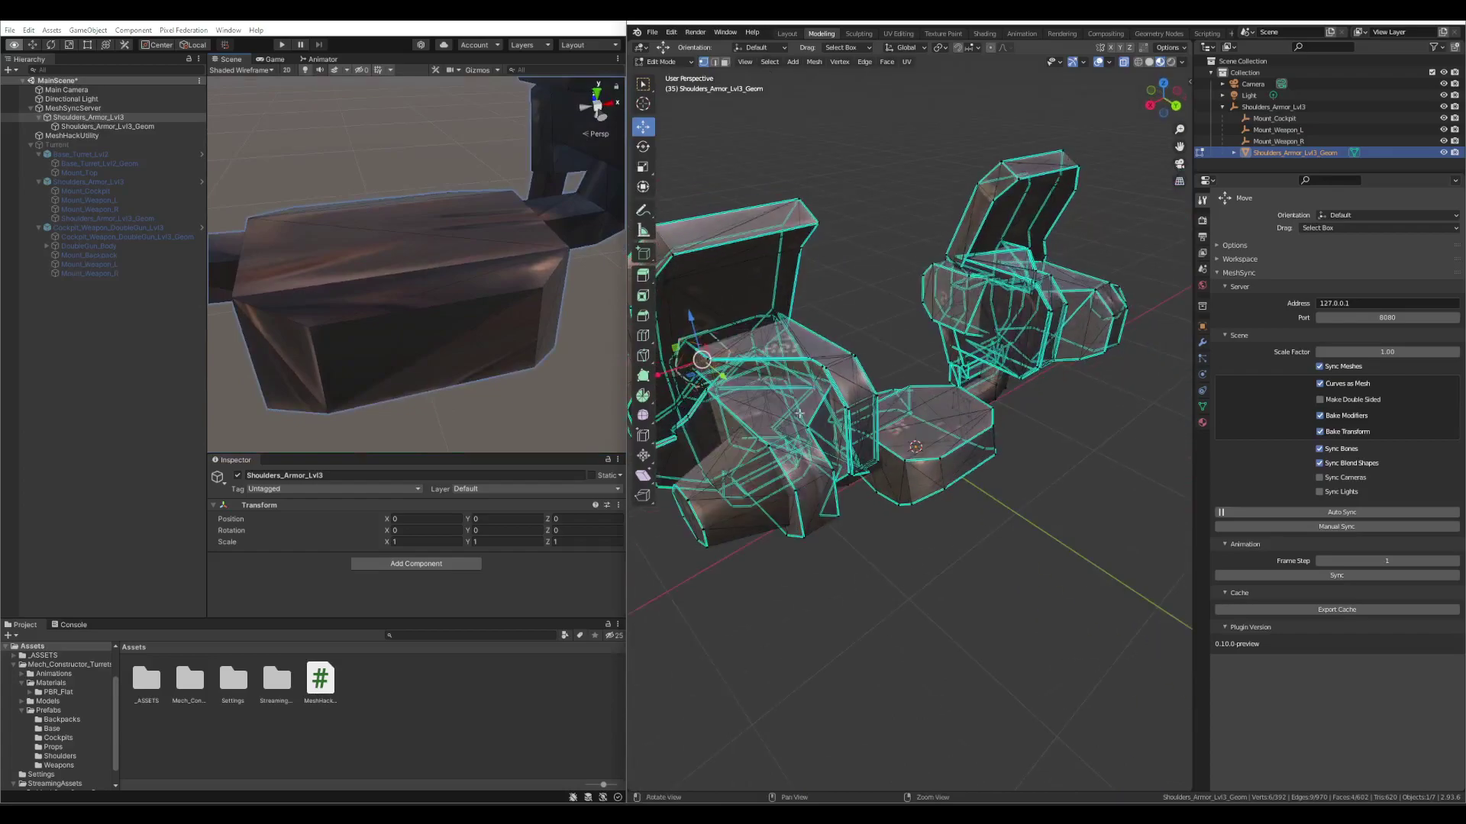
scroll(792, 418, "up", 3)
middle_click_drag(897, 334, 882, 401)
left_click_drag(371, 210, 462, 254, "alt")
scroll(859, 360, "down", 1)
middle_click_drag(860, 360, 834, 385)
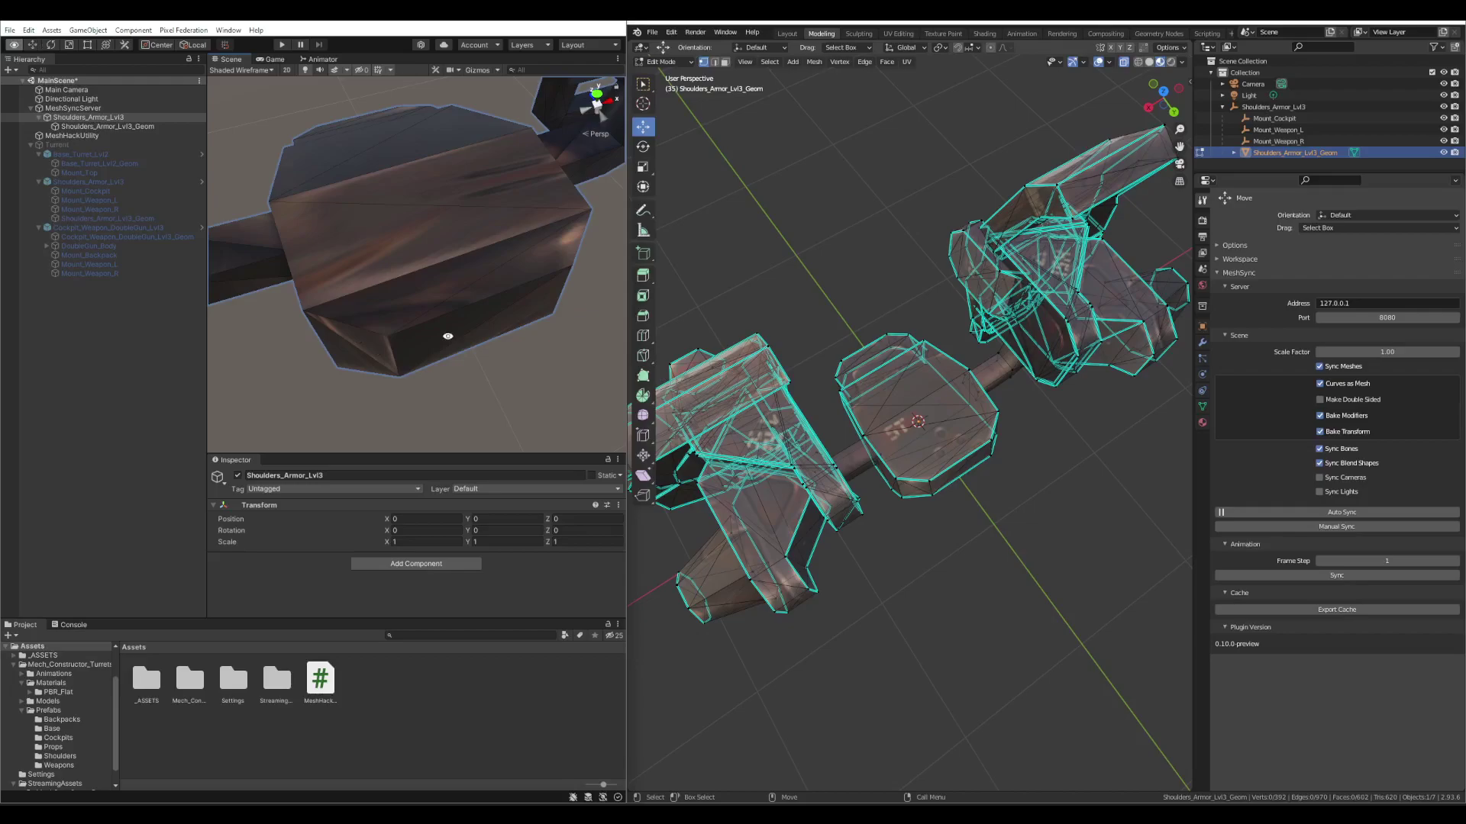
scroll(425, 319, "down", 9, "alt")
scroll(421, 249, "up", 5)
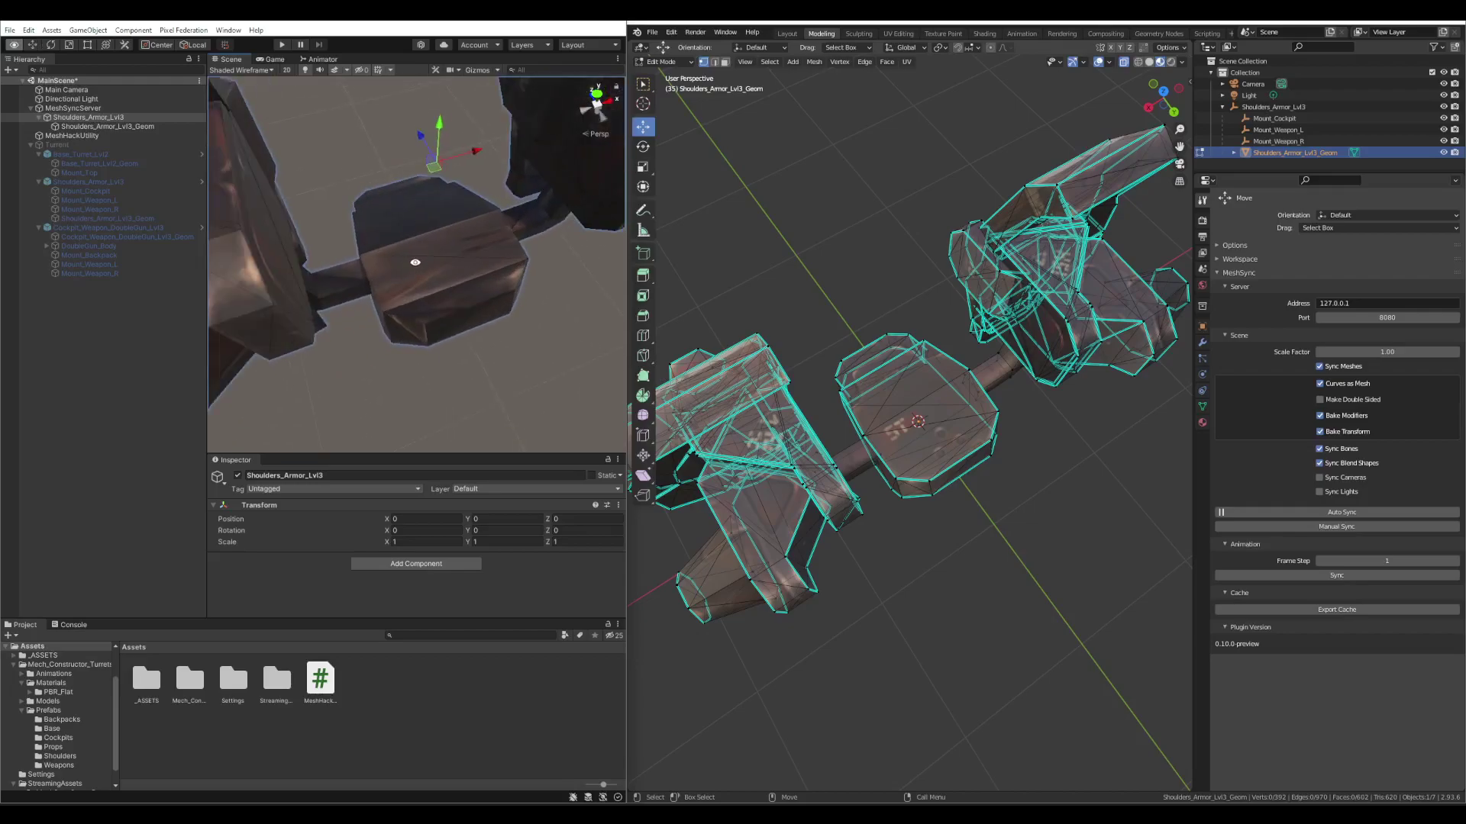
Step: Switch Blender to the UV Editing workspace and select the whole armor mesh to display its UVs over the texture
left_click(898, 33)
scroll(869, 366, "down", 6)
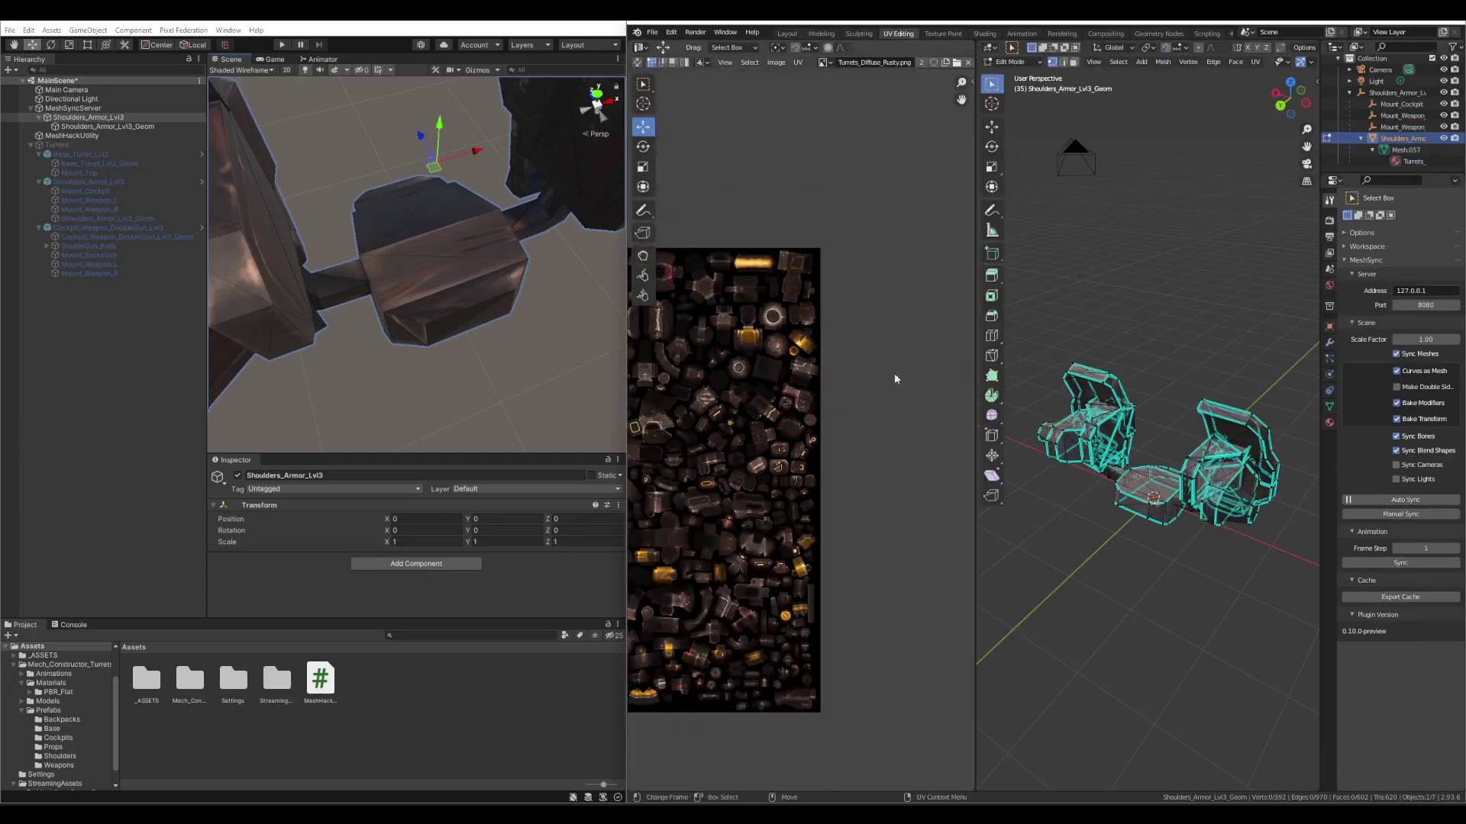
middle_click_drag(792, 439, 959, 417)
scroll(806, 440, "down", 2)
middle_click_drag(778, 436, 829, 422)
left_click_drag(1035, 329, 1304, 579)
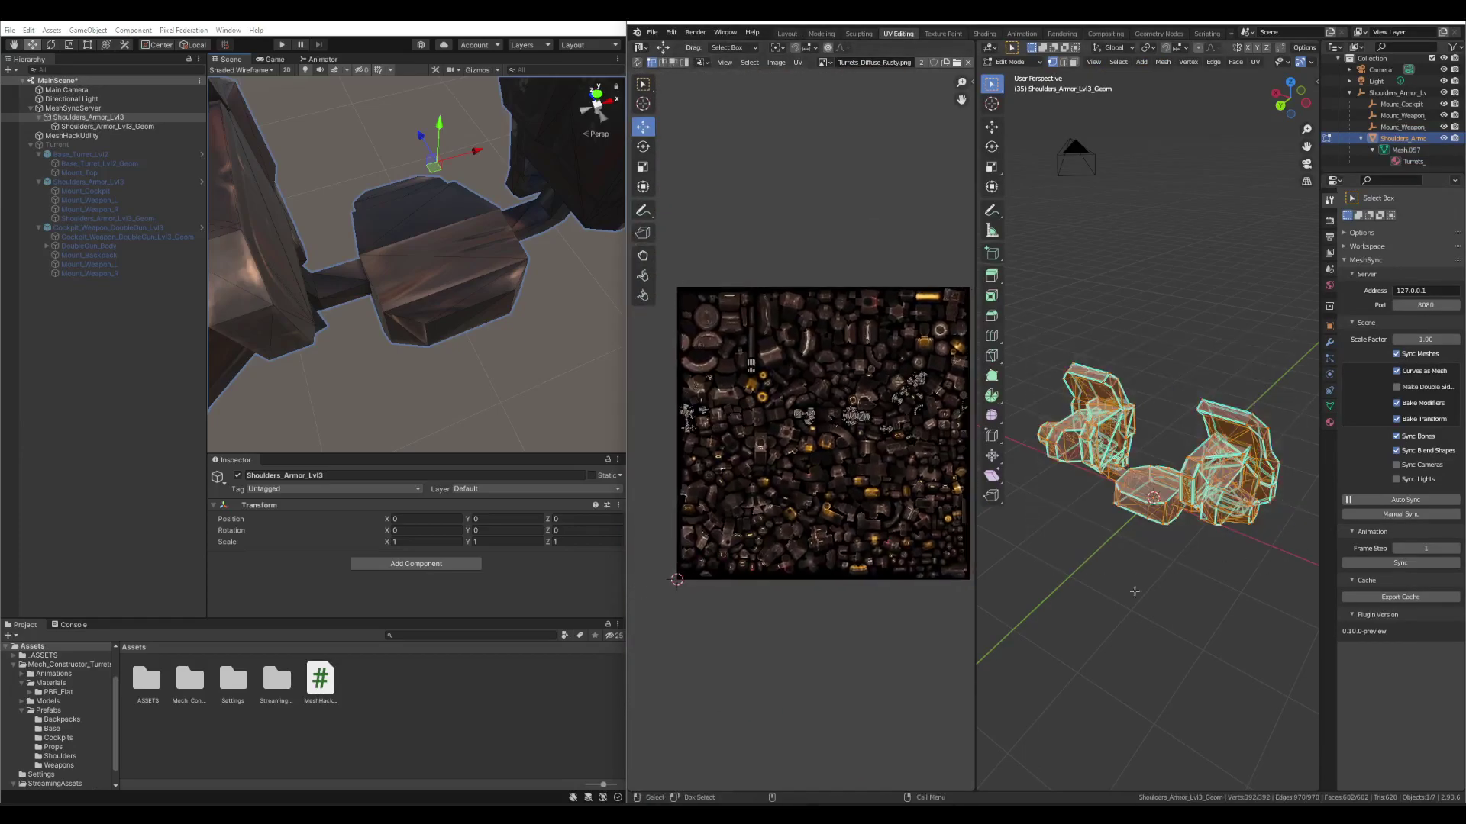
scroll(921, 412, "up", 3)
scroll(922, 413, "down", 2)
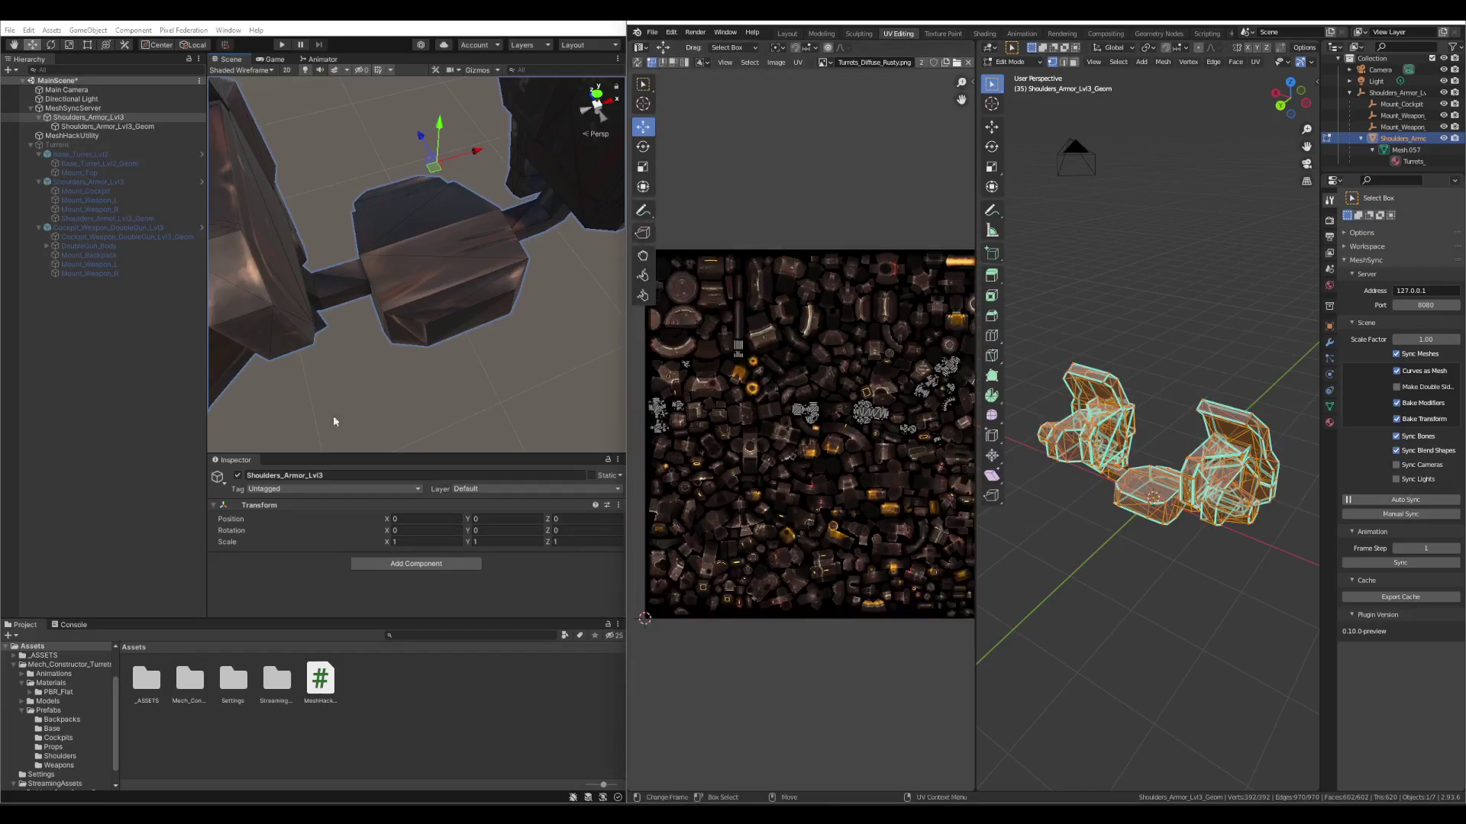
Step: Open the mesh asset used by the synced Shoulders_Armor_Lvl3_Geom in Unity and enlarge its preview
left_click(80, 127)
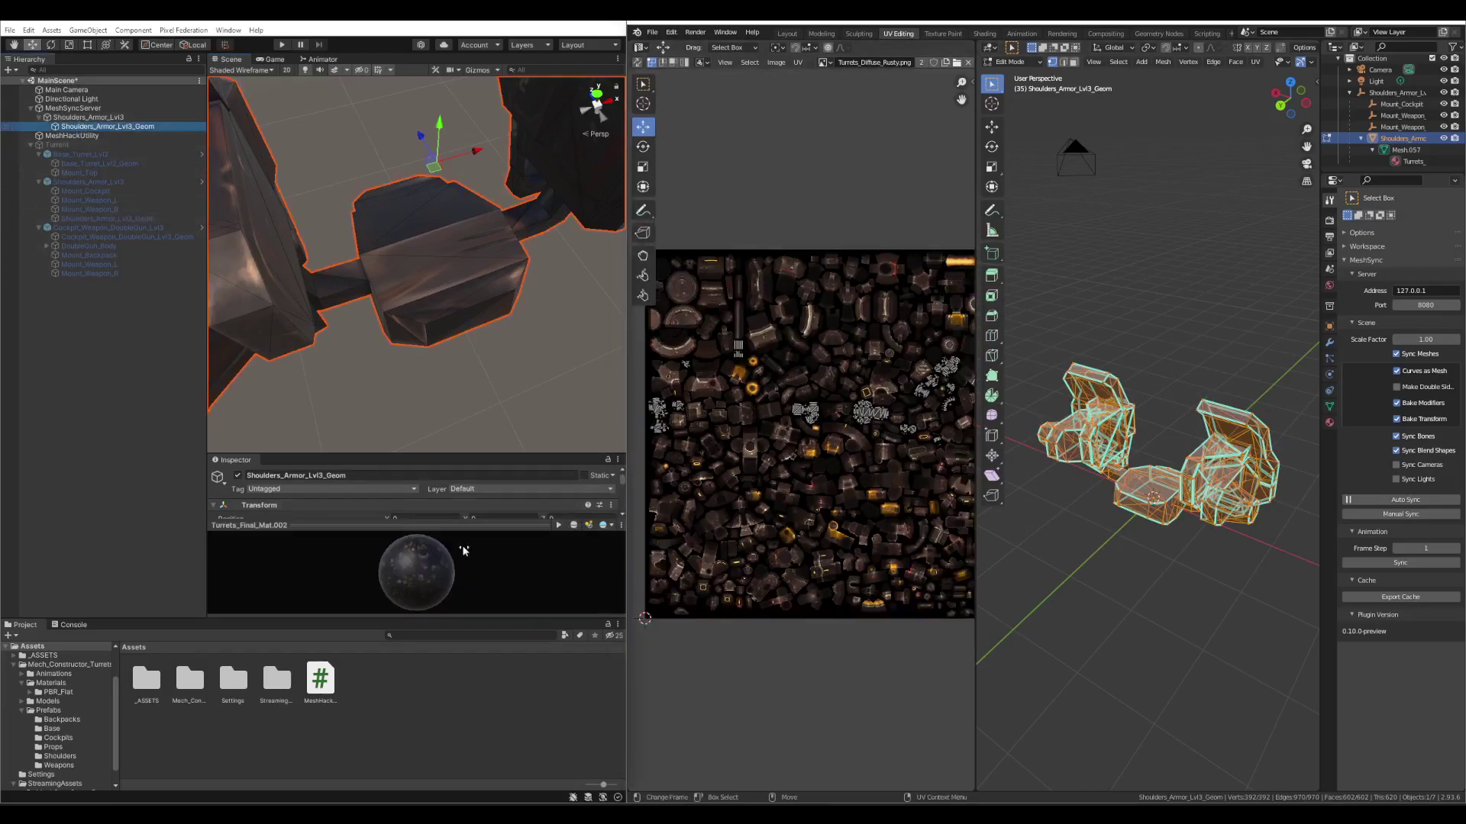
scroll(467, 485, "down", 2)
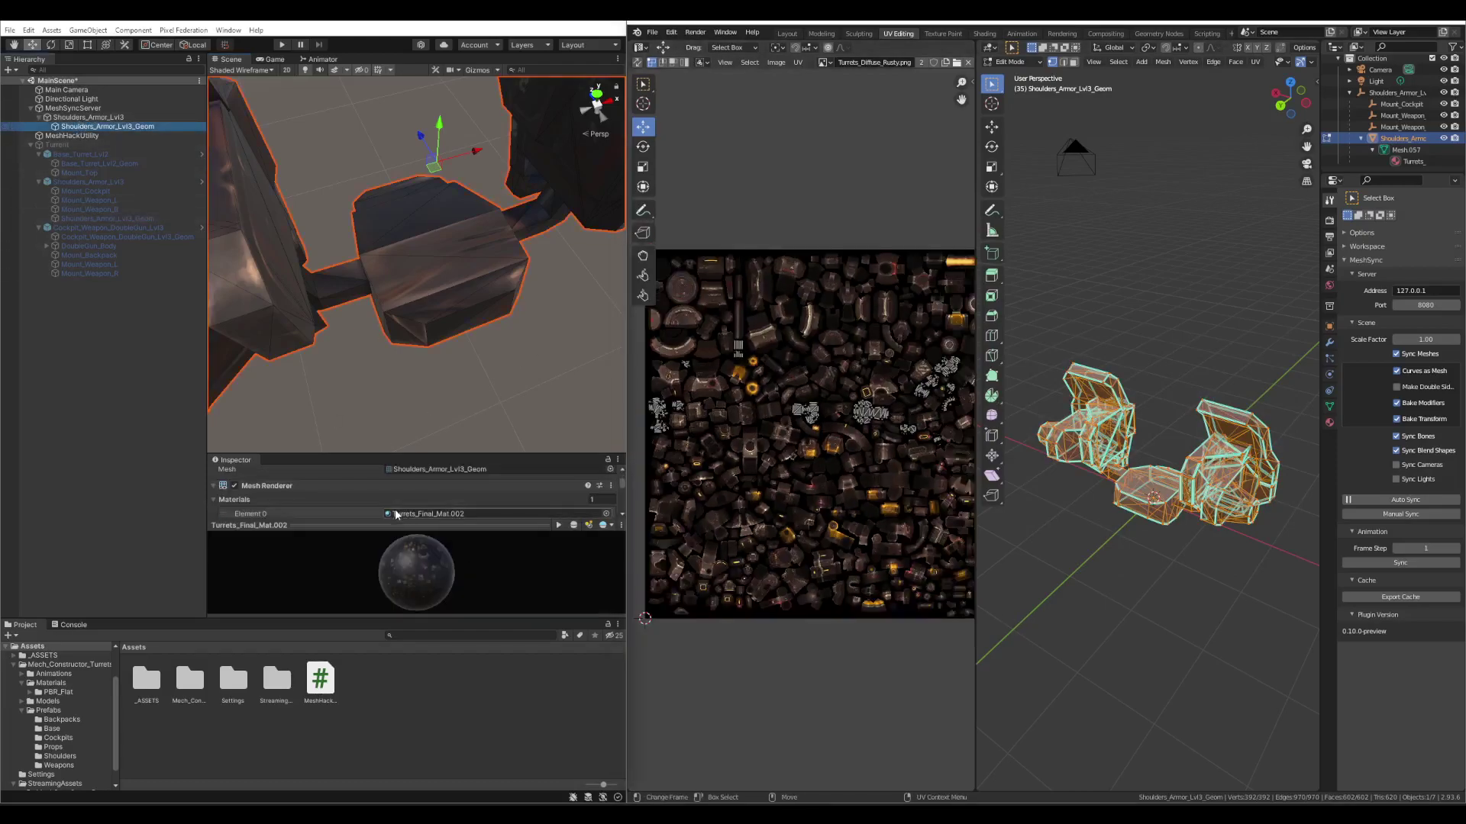
double_click(458, 469)
left_click_drag(481, 448, 470, 273)
left_click_drag(475, 520, 492, 359)
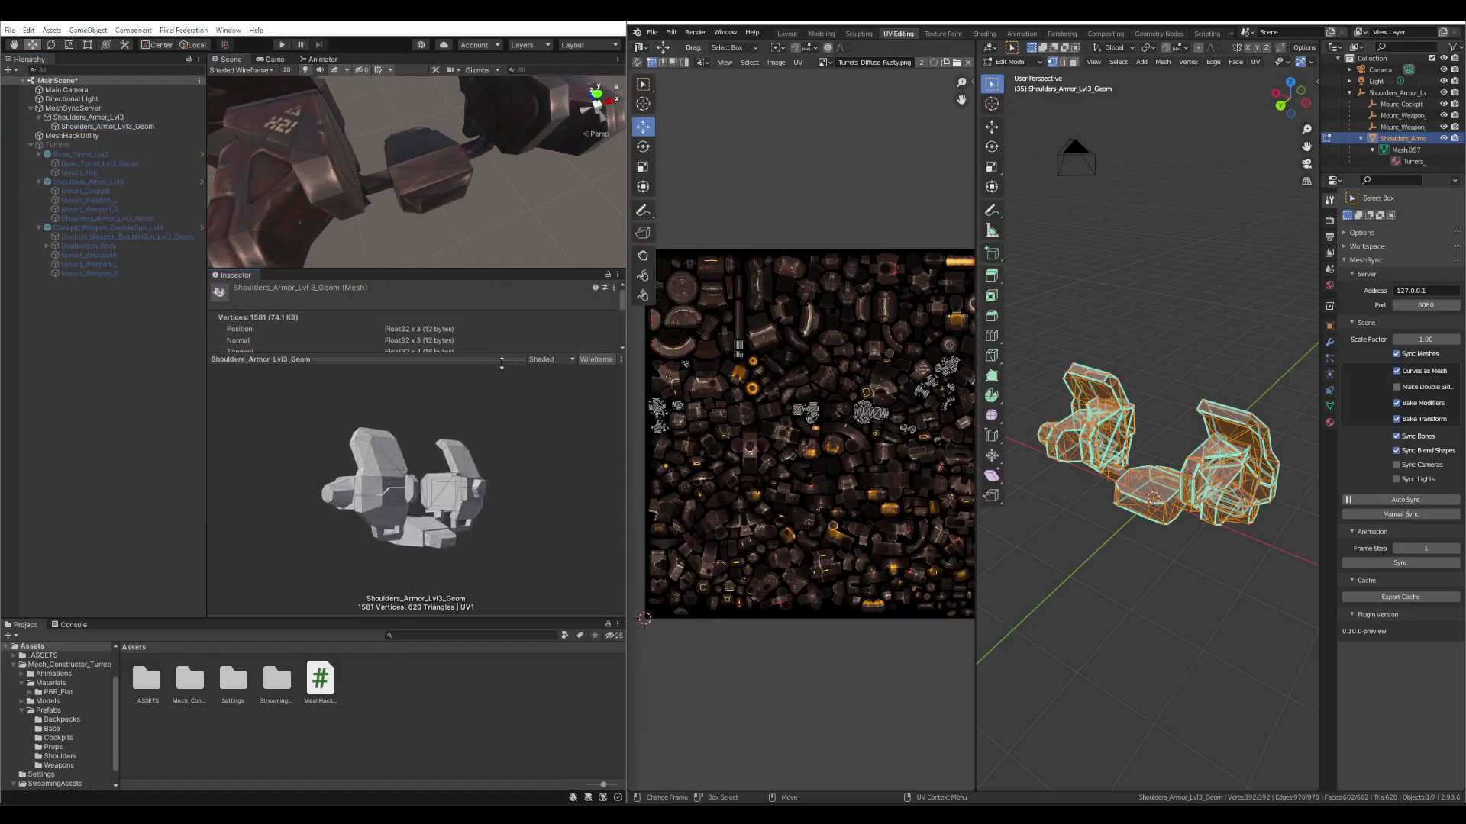
Step: Show the mesh preview as UV Layout and compare it with the UVs in Blender's UV editor
left_click(552, 360)
left_click(564, 396)
scroll(432, 479, "up", 3)
scroll(429, 475, "up", 2)
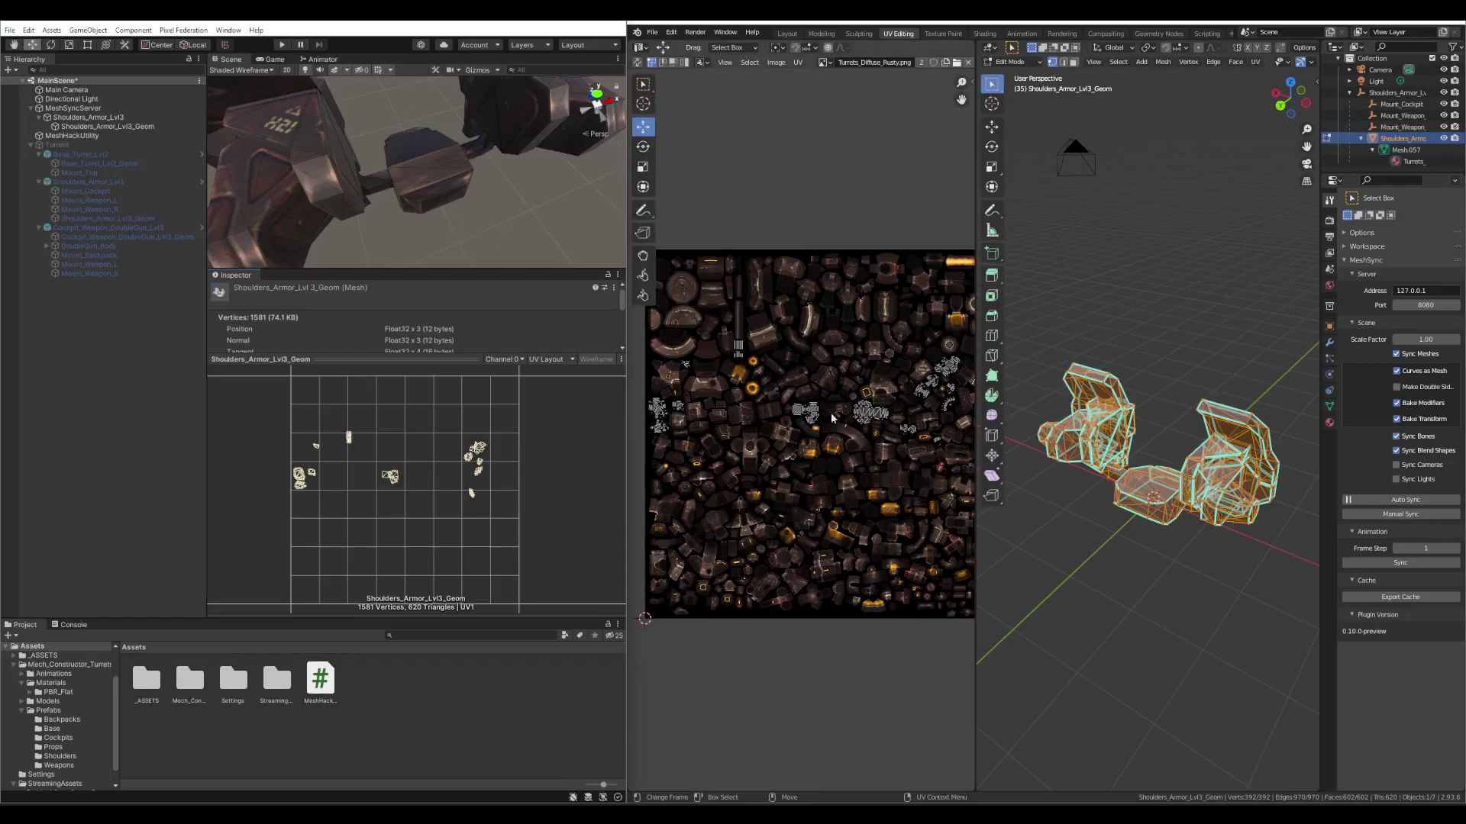
middle_click_drag(902, 462, 863, 474)
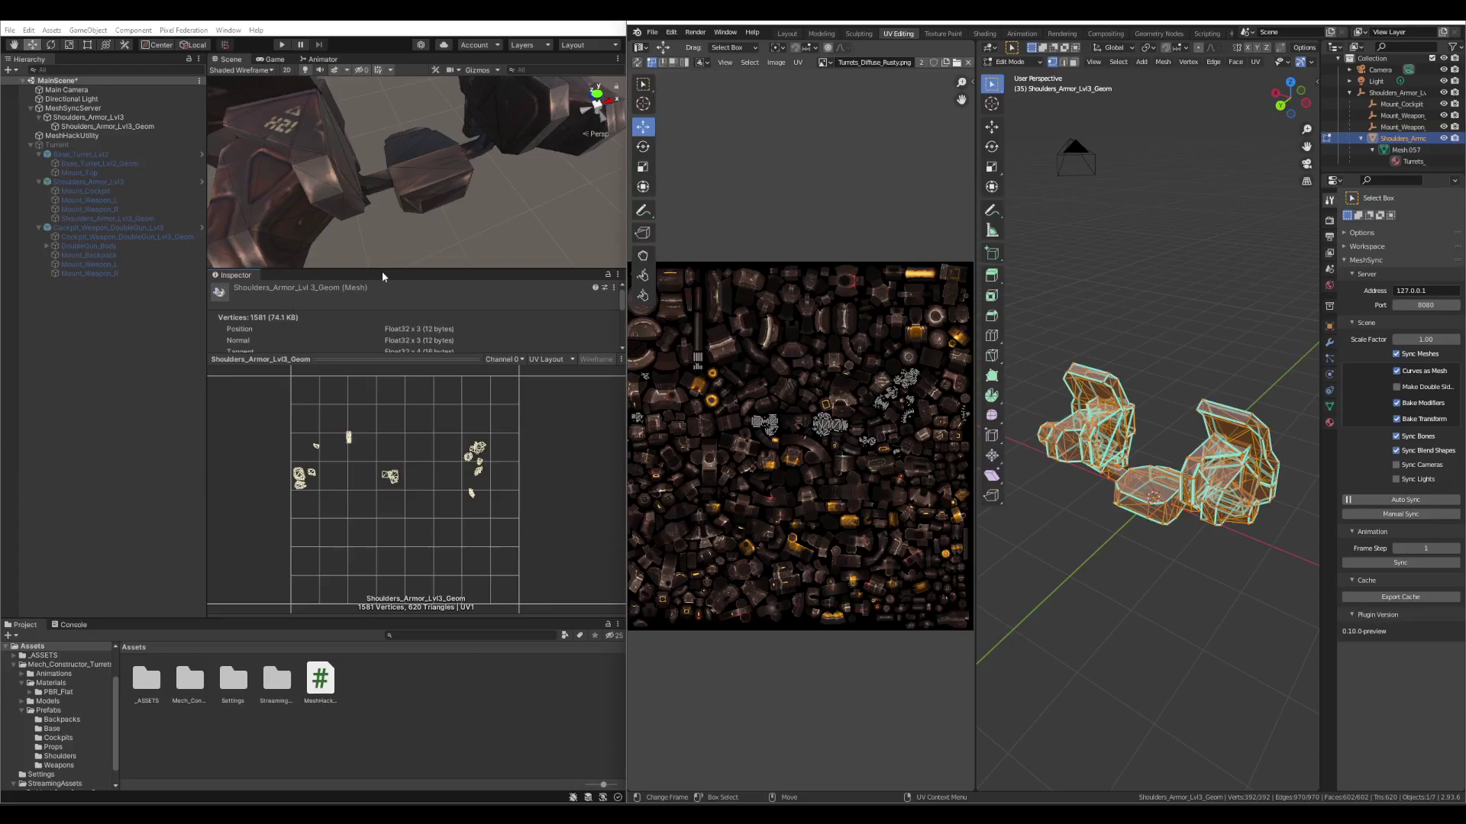
Step: Set the mesh preview back to Shaded and enlarge the Scene view over the Inspector
left_click(552, 359)
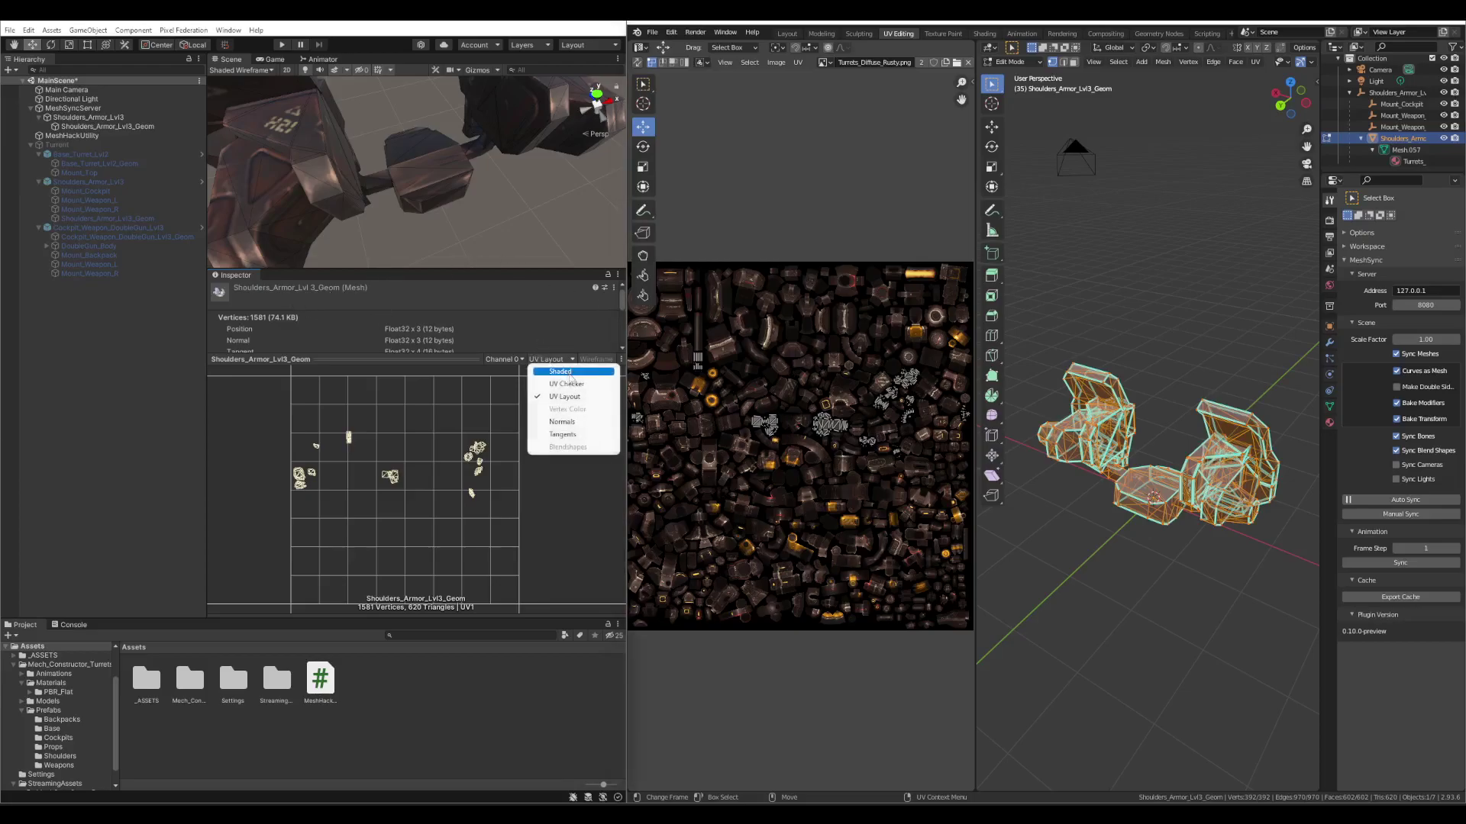
left_click(550, 370)
left_click_drag(504, 272, 515, 448)
left_click_drag(452, 307, 473, 245, "alt")
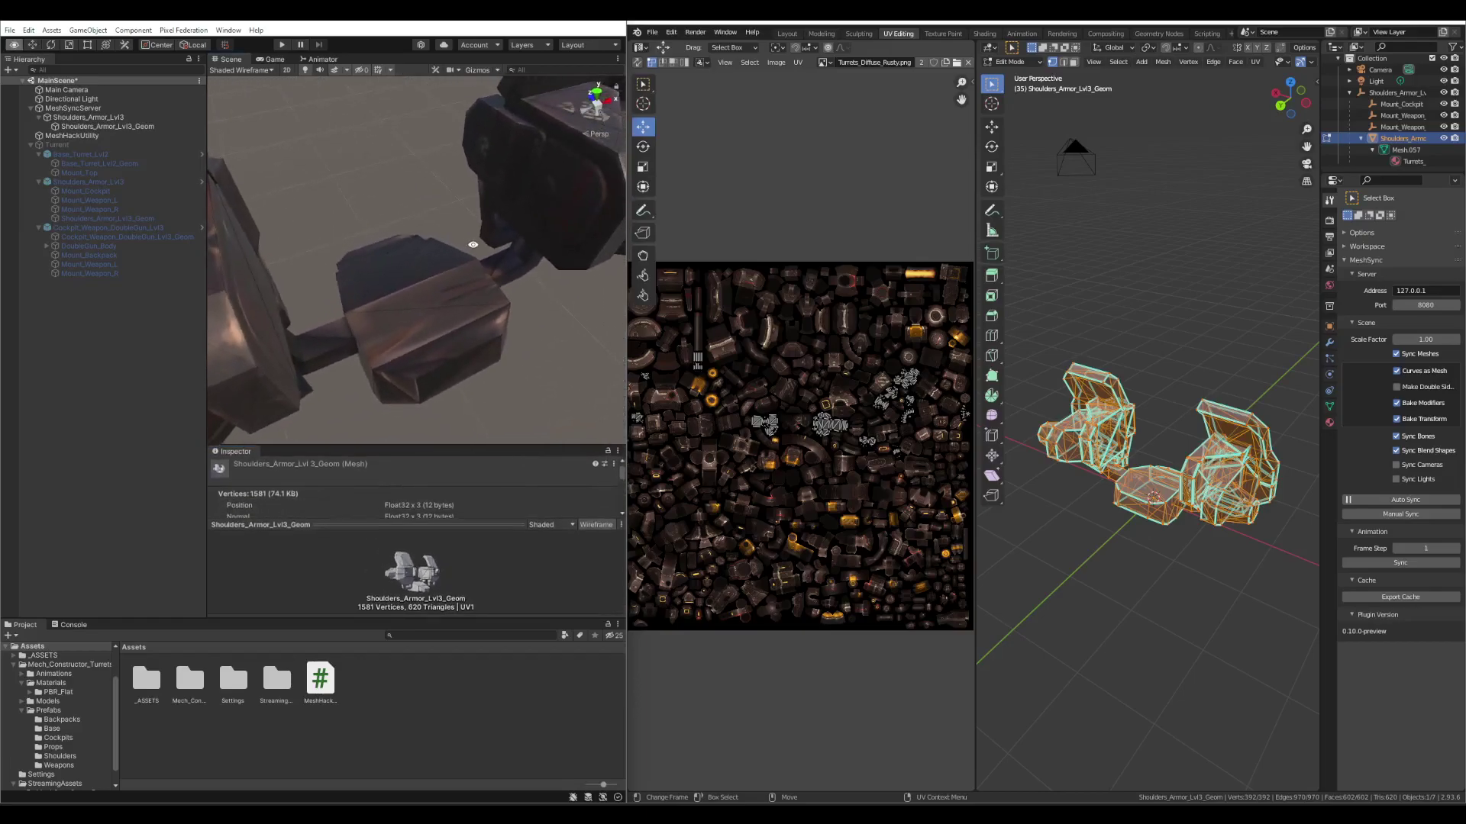
Step: In Blender's Modeling workspace, select and adjust the upper inner corner vertices of one shoulder plate, and return to Object Mode to check Unity
left_click(823, 34)
middle_click_drag(871, 139, 824, 203)
left_click_drag(823, 204, 878, 222, "alt")
left_click_drag(500, 251, 573, 268, "alt")
scroll(357, 261, "up", 5)
left_click_drag(371, 267, 540, 252, "alt")
middle_click_drag(540, 252, 428, 246, "alt")
left_click_drag(428, 245, 689, 188, "alt")
left_click_drag(952, 145, 1066, 219)
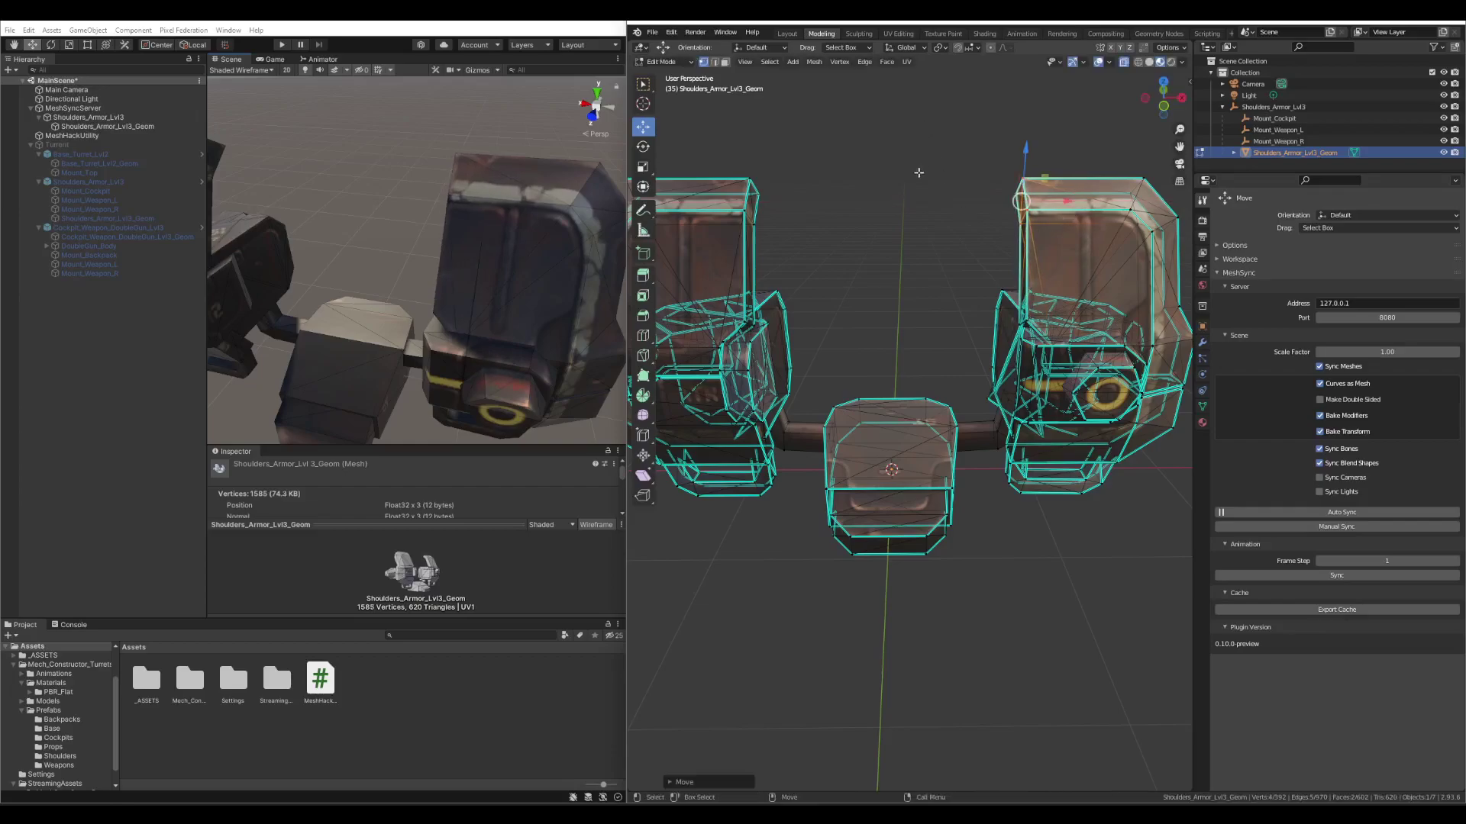
key("Tab")
left_click_drag(359, 229, 411, 225, "alt")
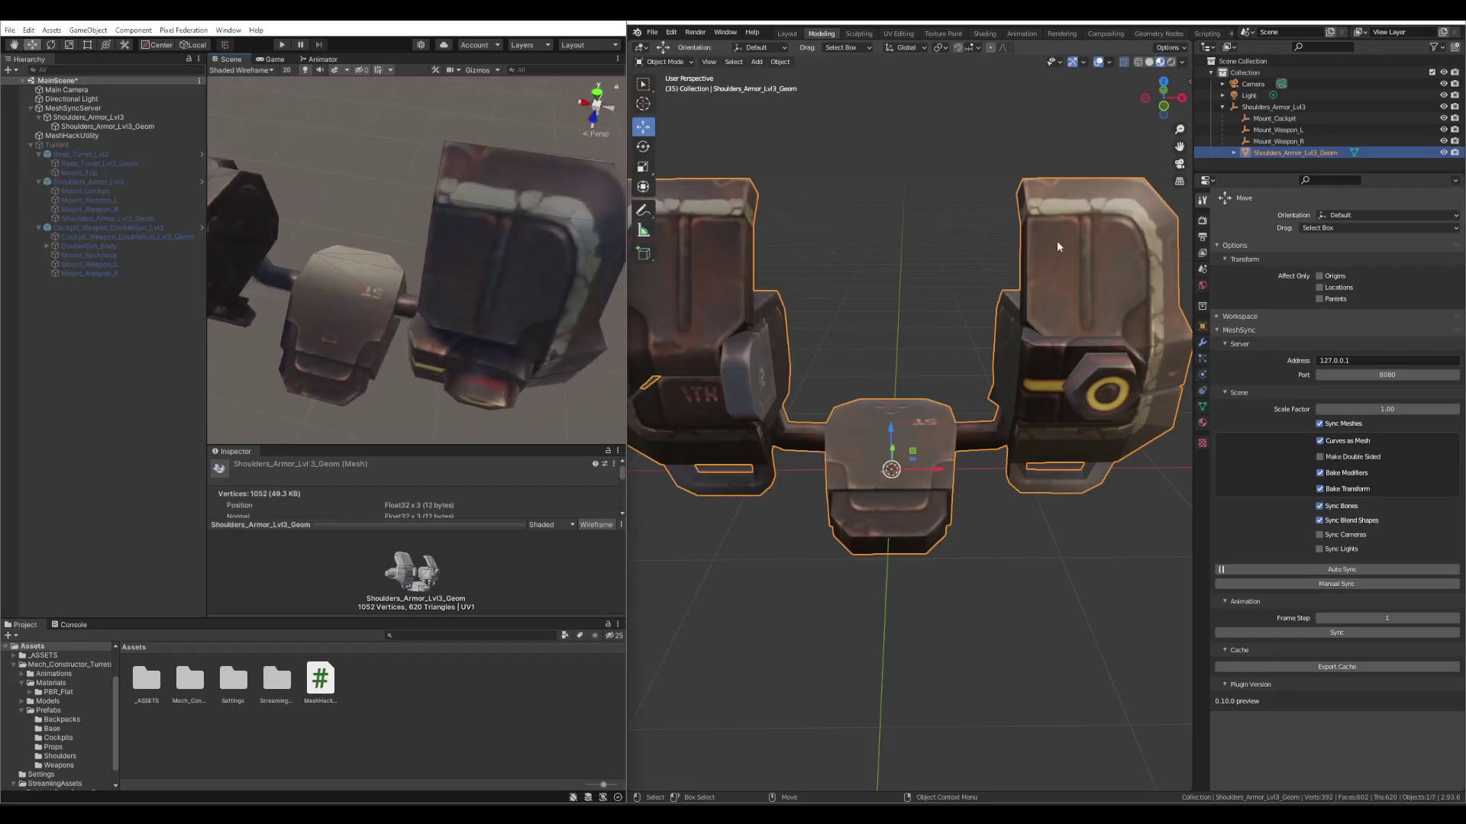
Step: Try moving the plate's upper inner corner vertices outward along X in Edit Mode, and return to Object Mode to check the synced shape in Unity
key("Tab")
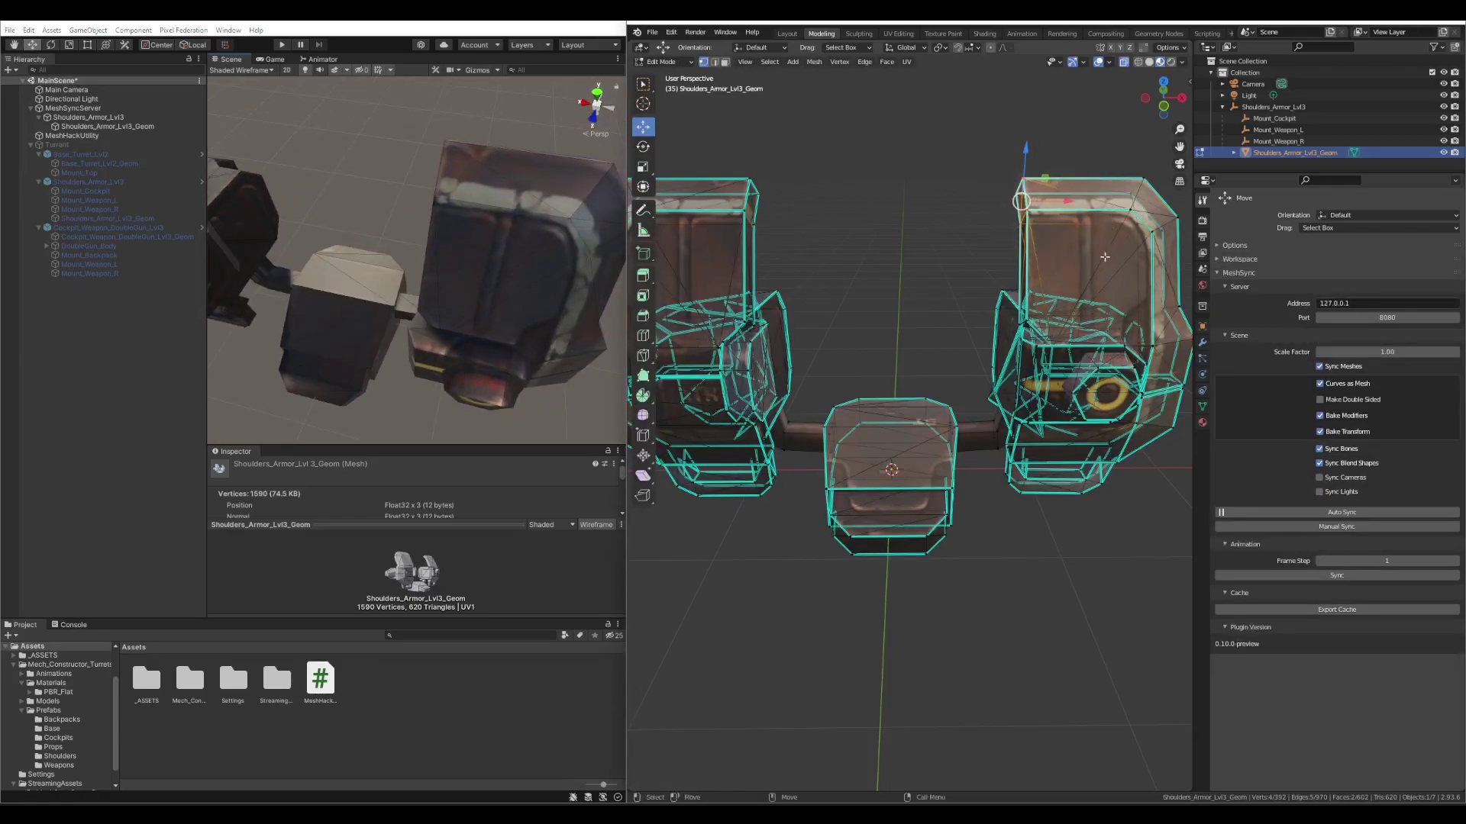
left_click_drag(1069, 207, 1095, 205)
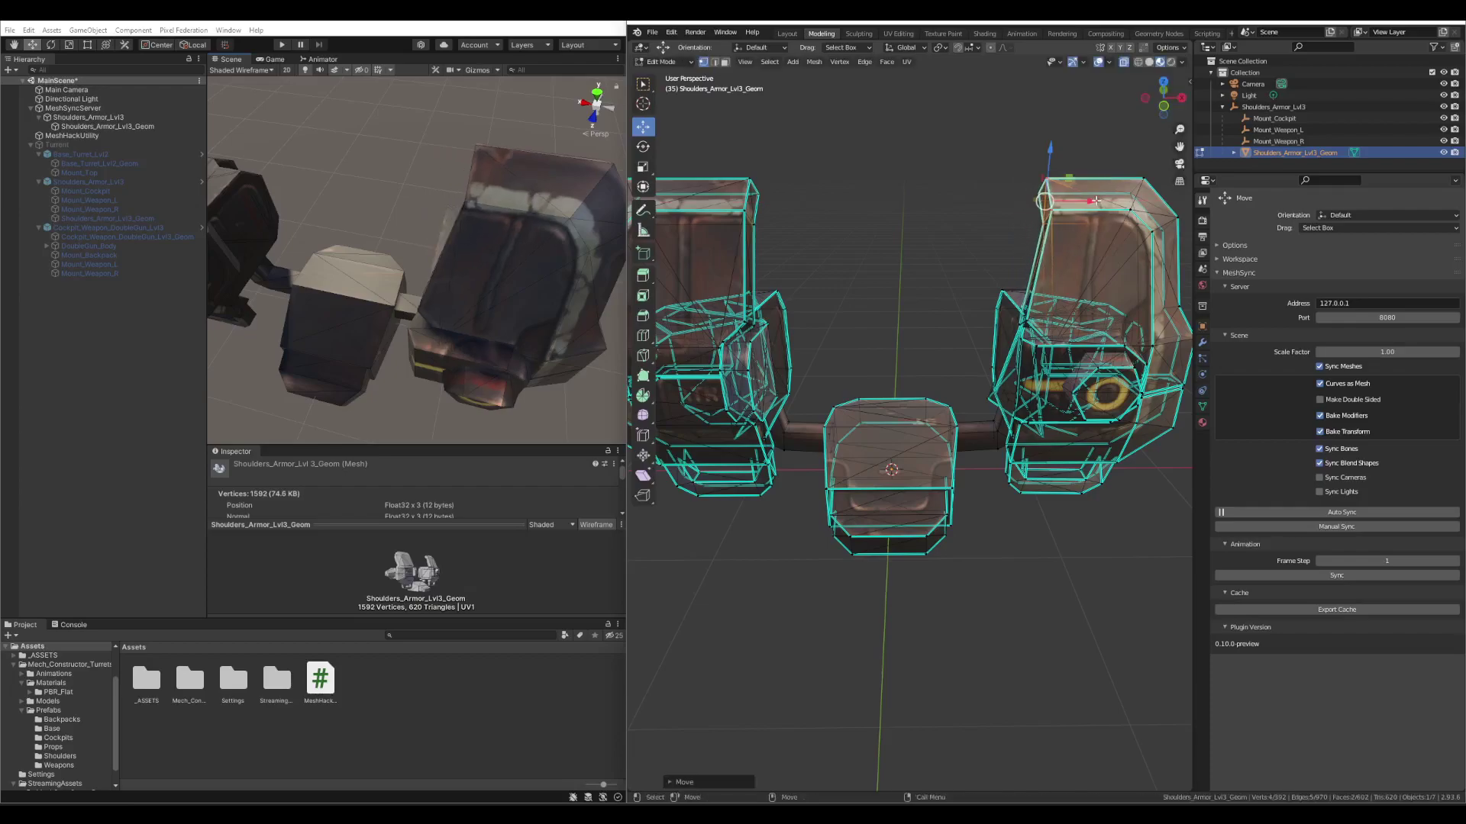
key("Tab")
left_click_drag(458, 305, 348, 328, "alt")
left_click_drag(307, 225, 417, 236, "alt")
scroll(422, 203, "up", 3)
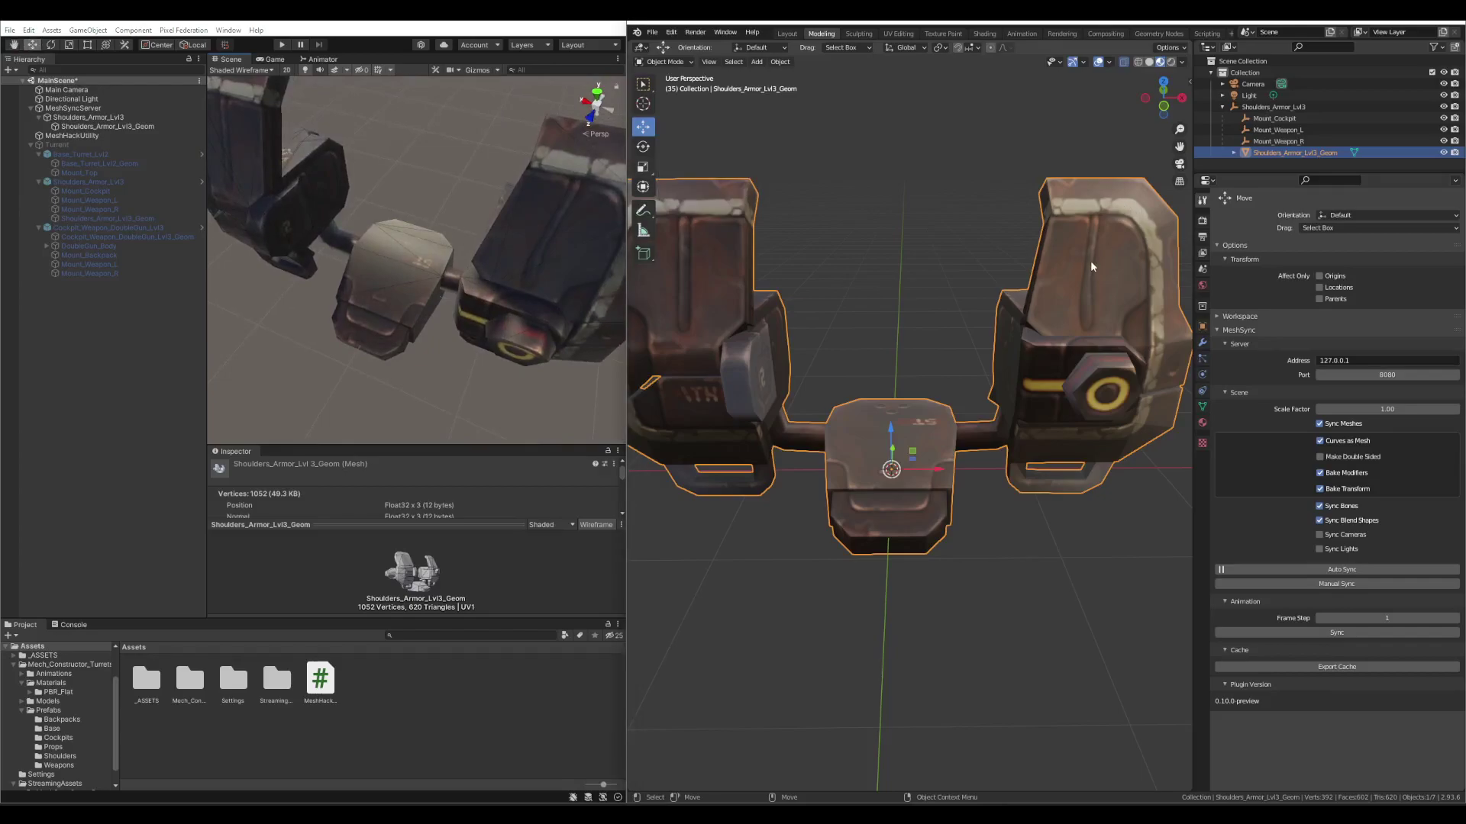
Step: Re-enter Edit Mode, restore the shoulder plate's original corner position and clear the selection
key("Tab")
left_click_drag(1021, 157, 1056, 202)
left_click_drag(409, 260, 394, 233, "alt")
left_click(910, 163)
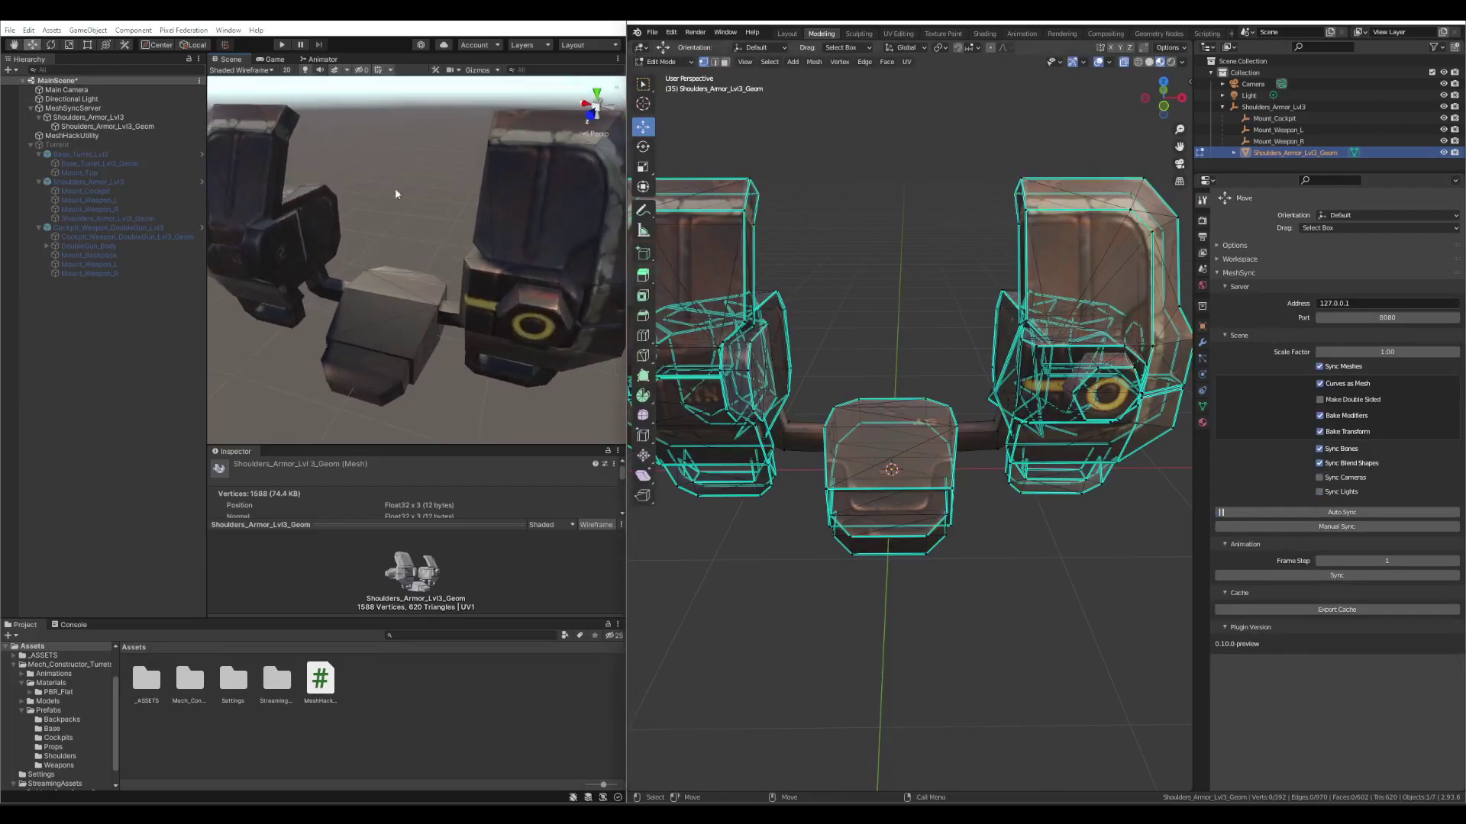
Step: Reactivate the Turrent object in Unity and frame the whole turret in the Scene view
left_click(62, 144)
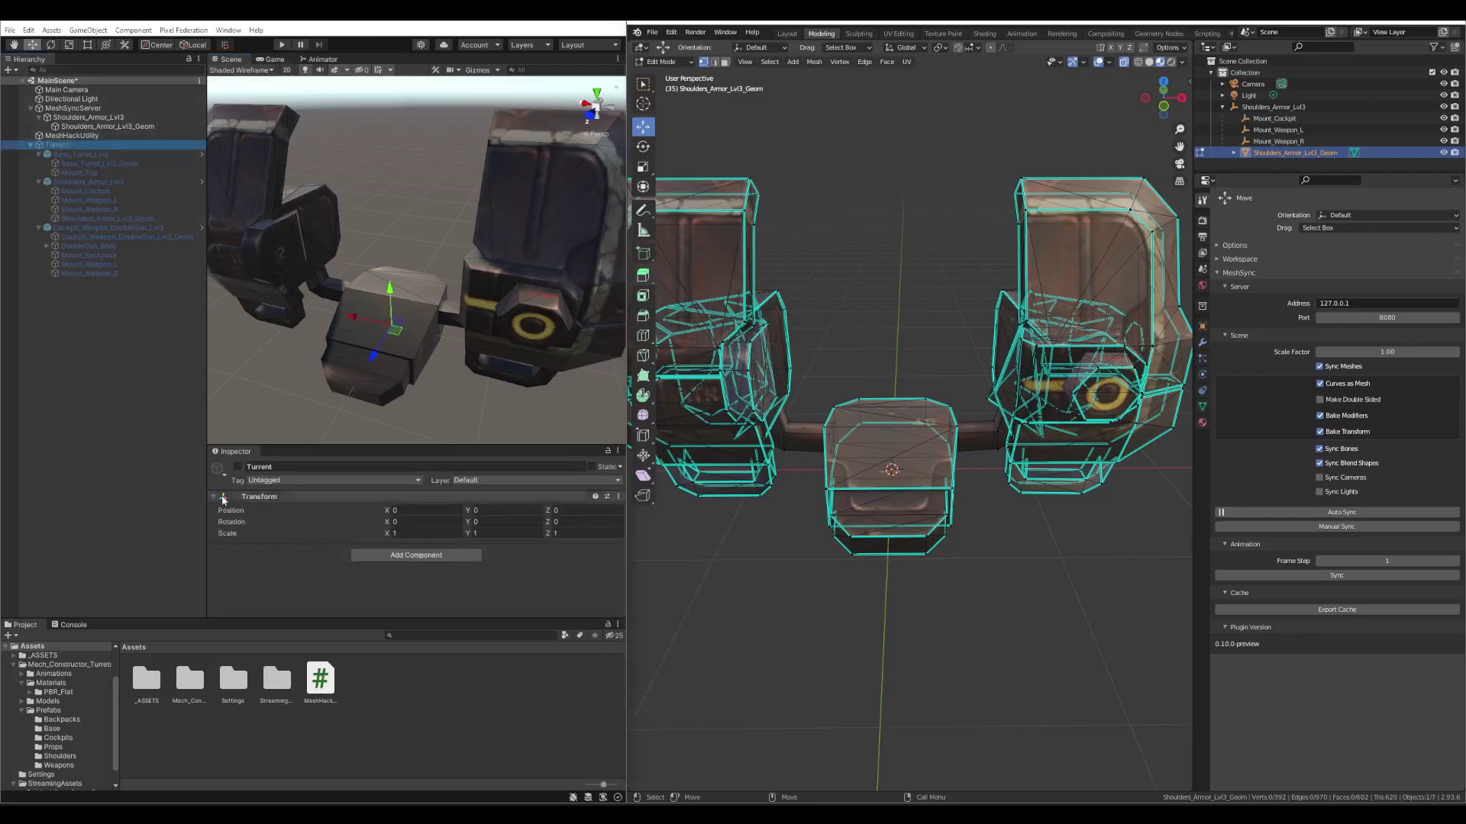
key("f")
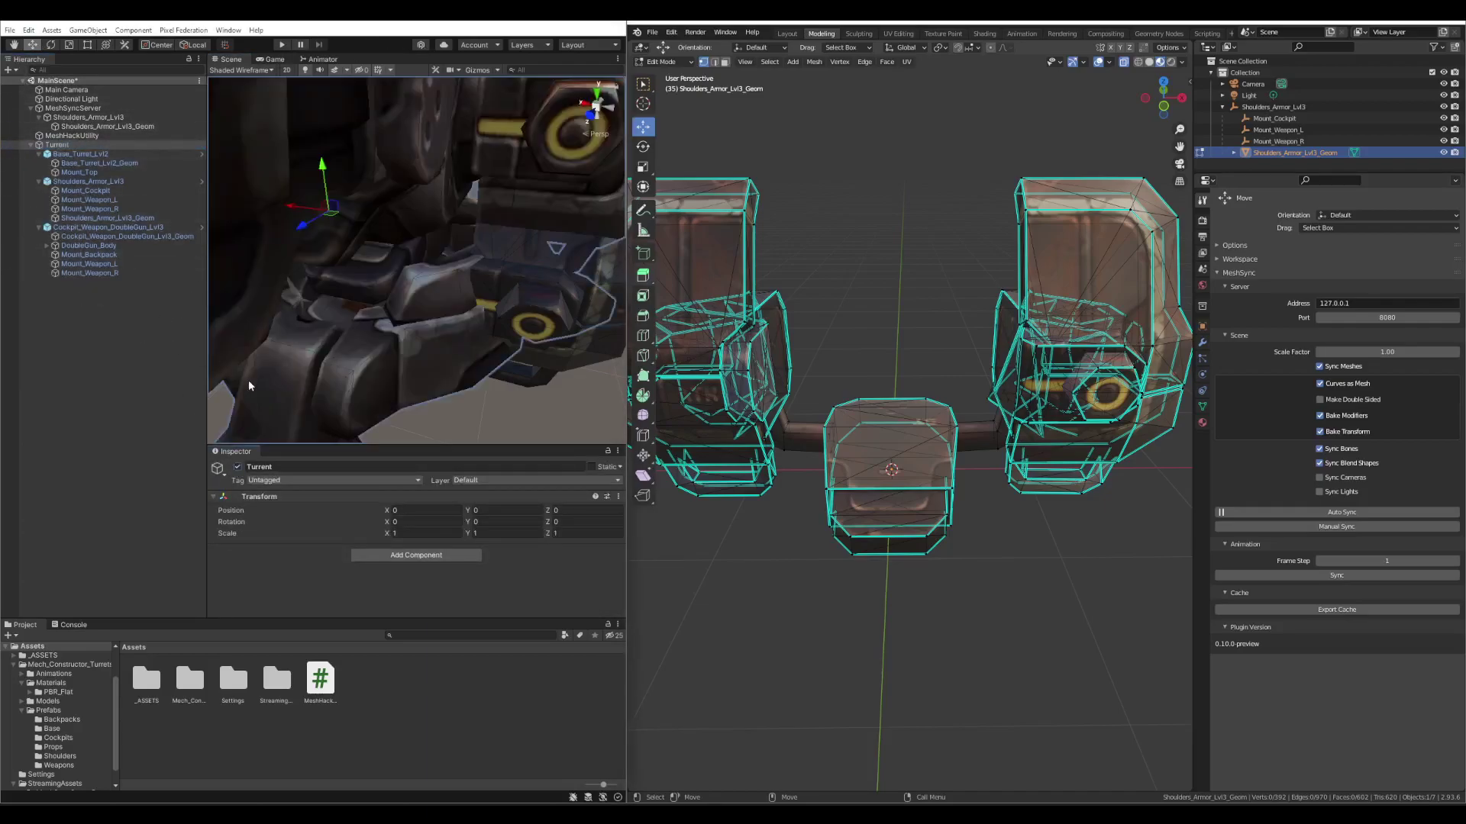
scroll(459, 271, "down", 5)
left_click_drag(410, 253, 439, 313, "alt")
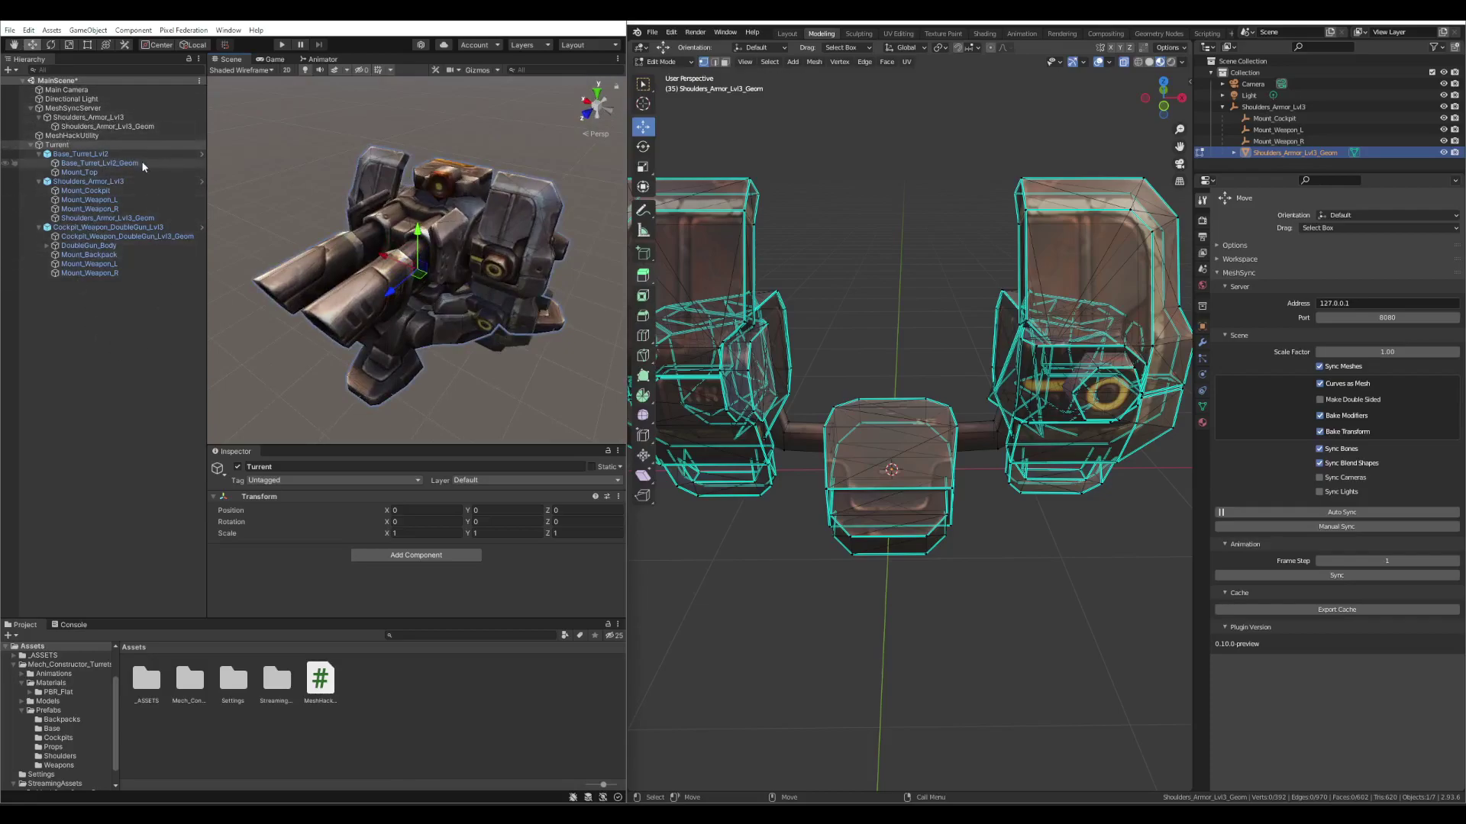
Step: Examine MeshHackUtility's source and target settings, and compare the synced Shoulders_Armor_Lvl3_Geom with the one under Turrent
left_click(89, 135)
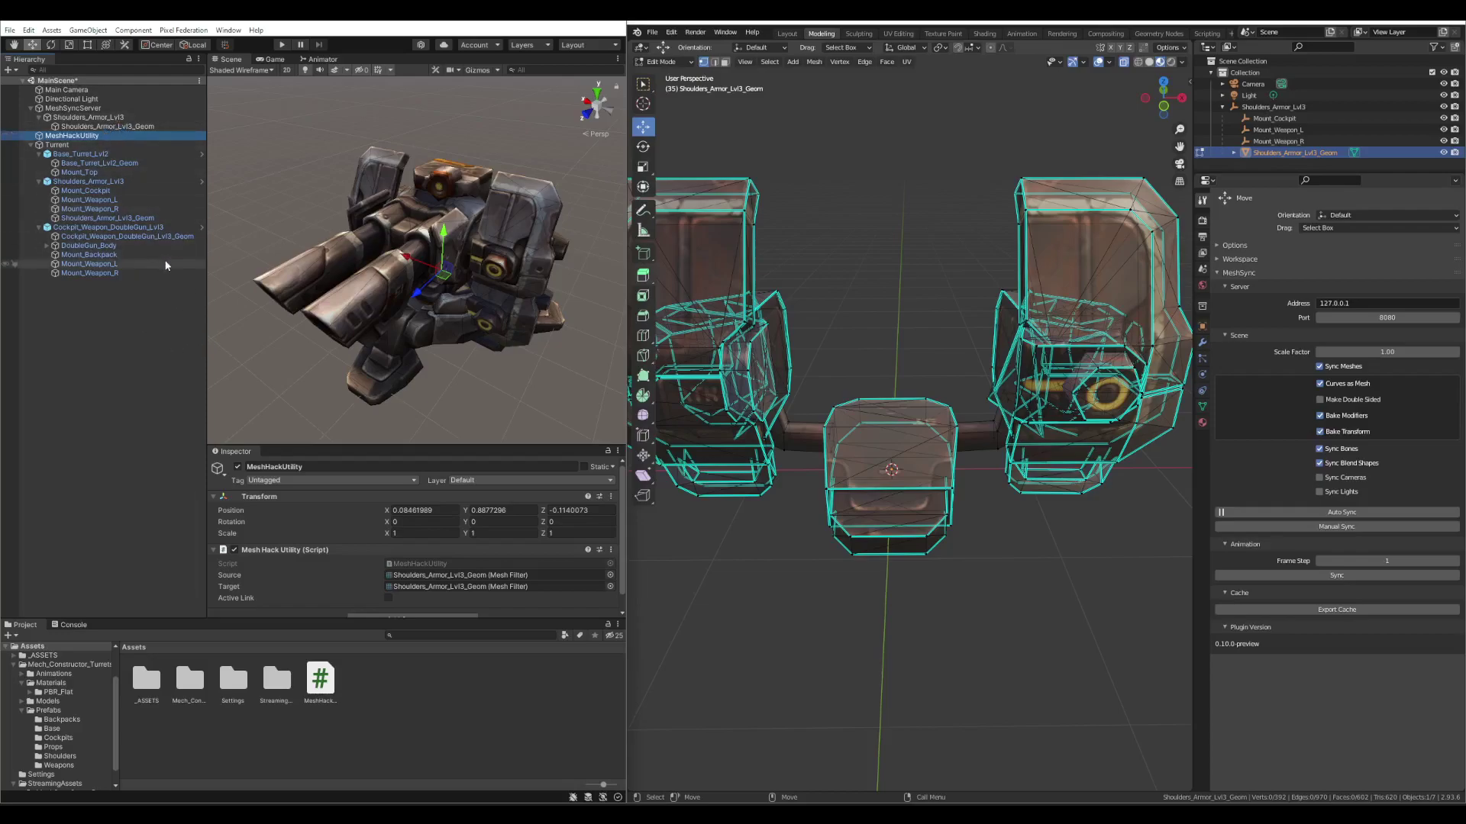
left_click(115, 127)
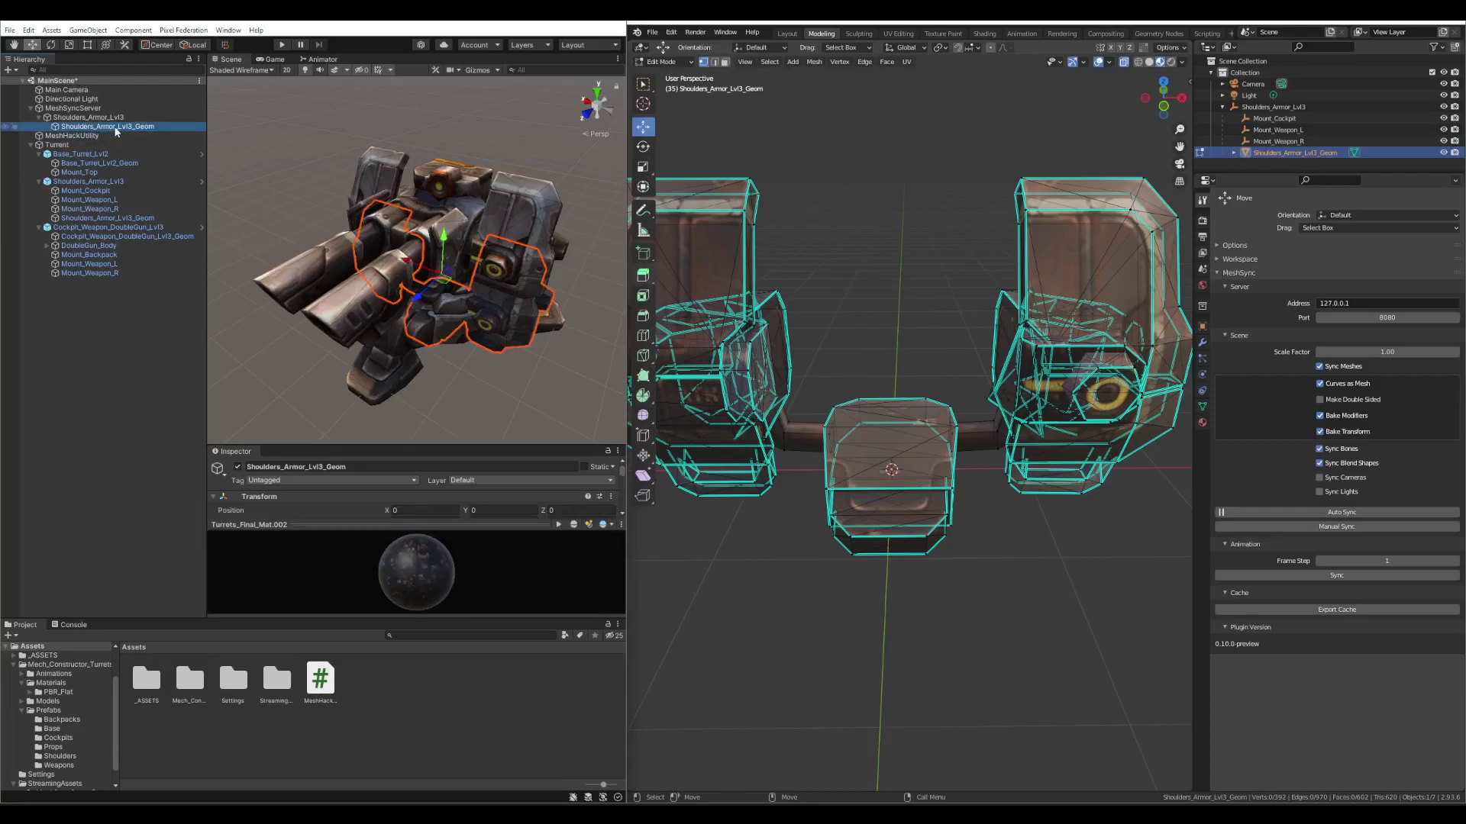
left_click(105, 219)
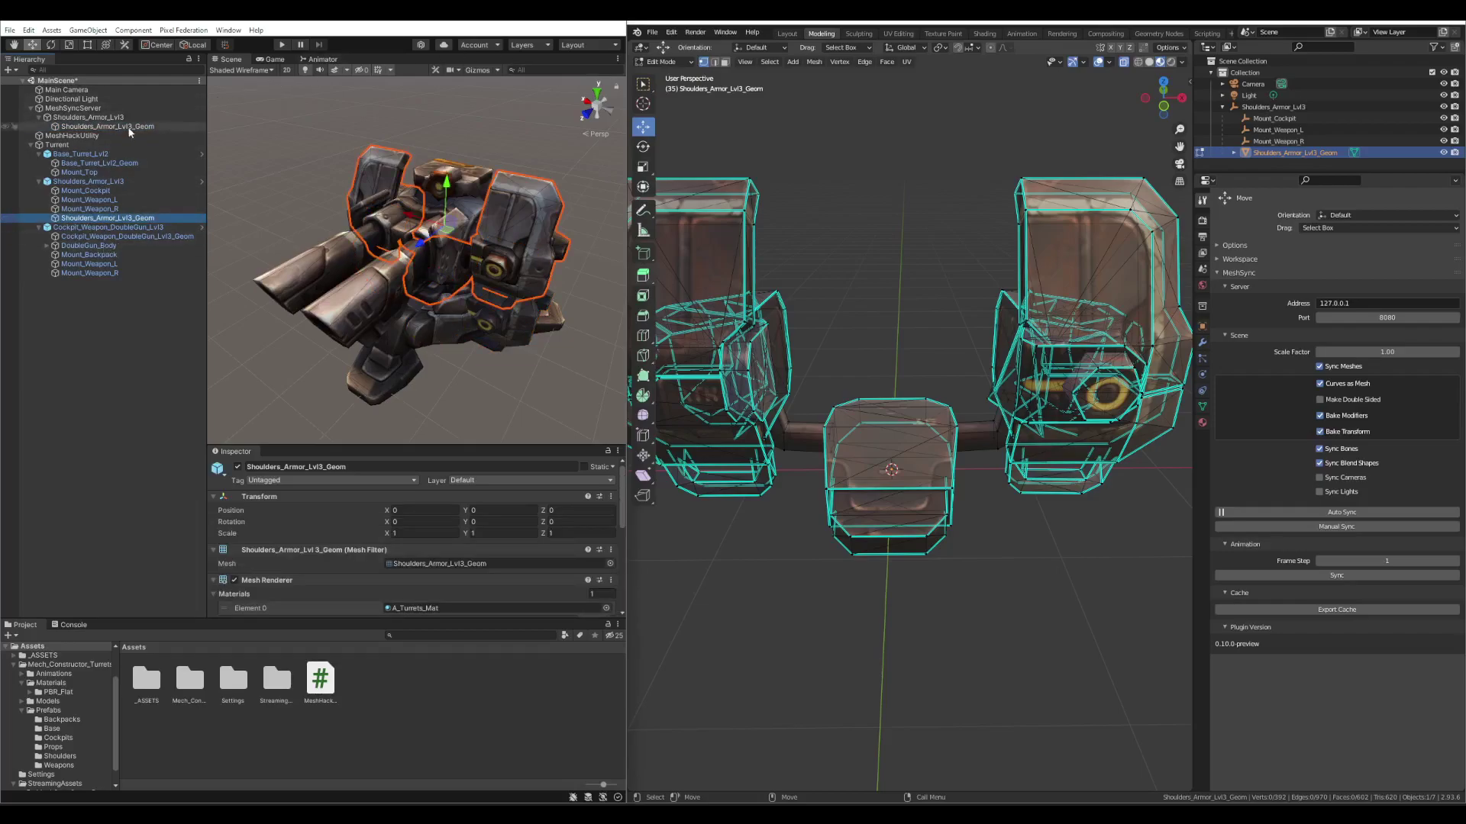
left_click(107, 127)
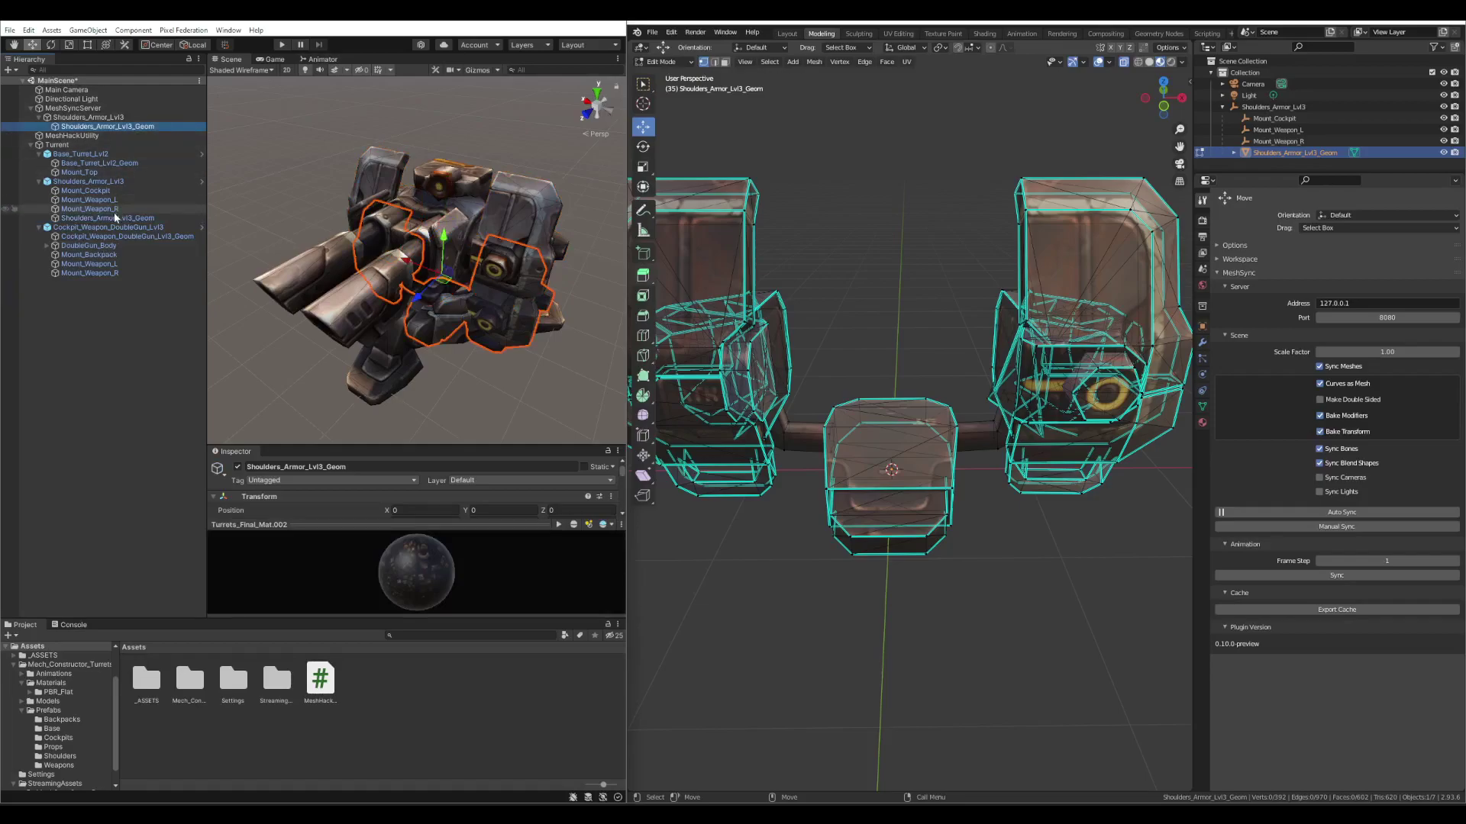
left_click(90, 217)
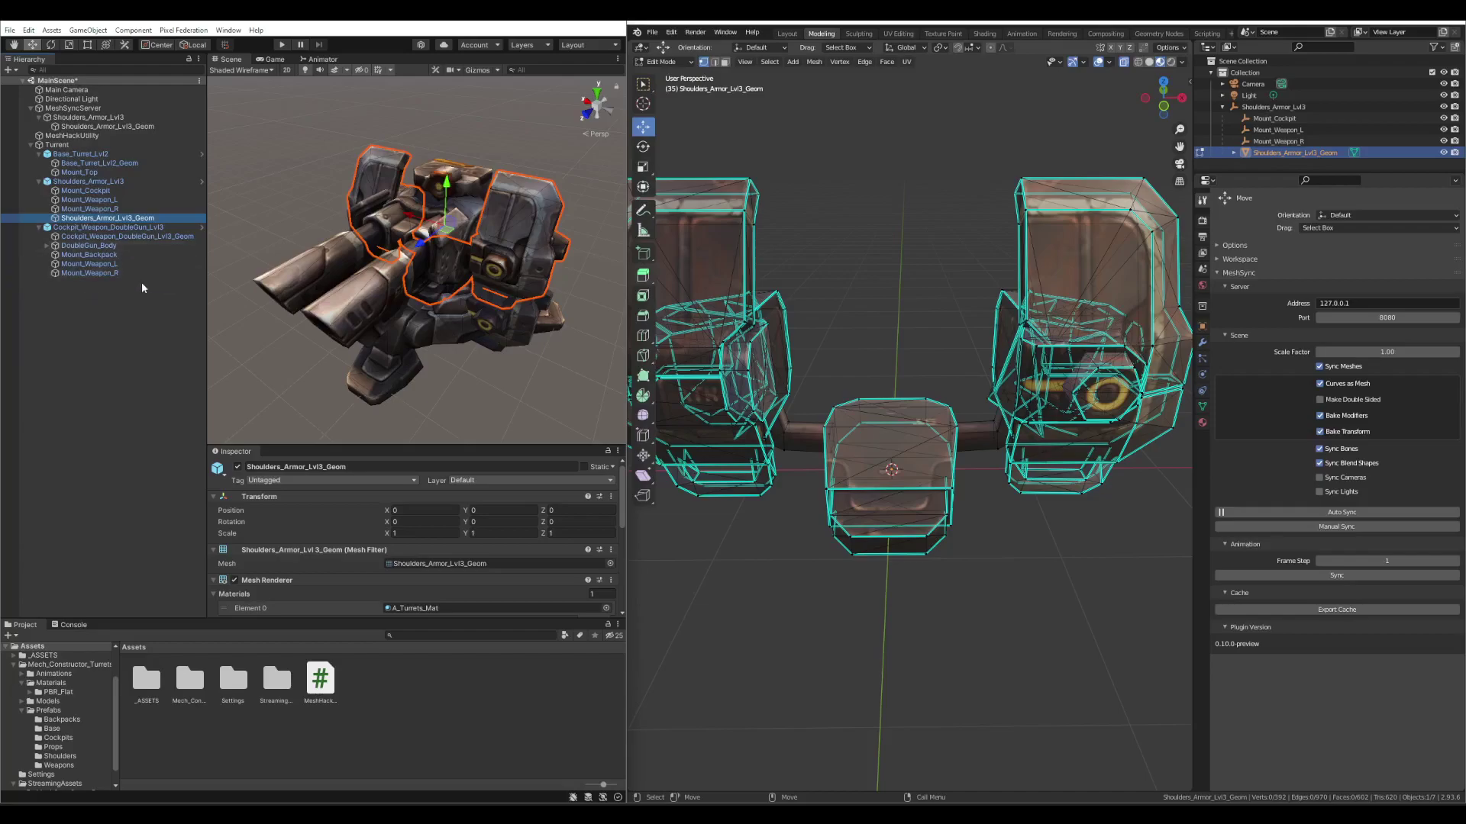
Step: Deactivate the synced Shoulders_Armor_Lvl3 object under MeshSyncServer in Unity
left_click(110, 118)
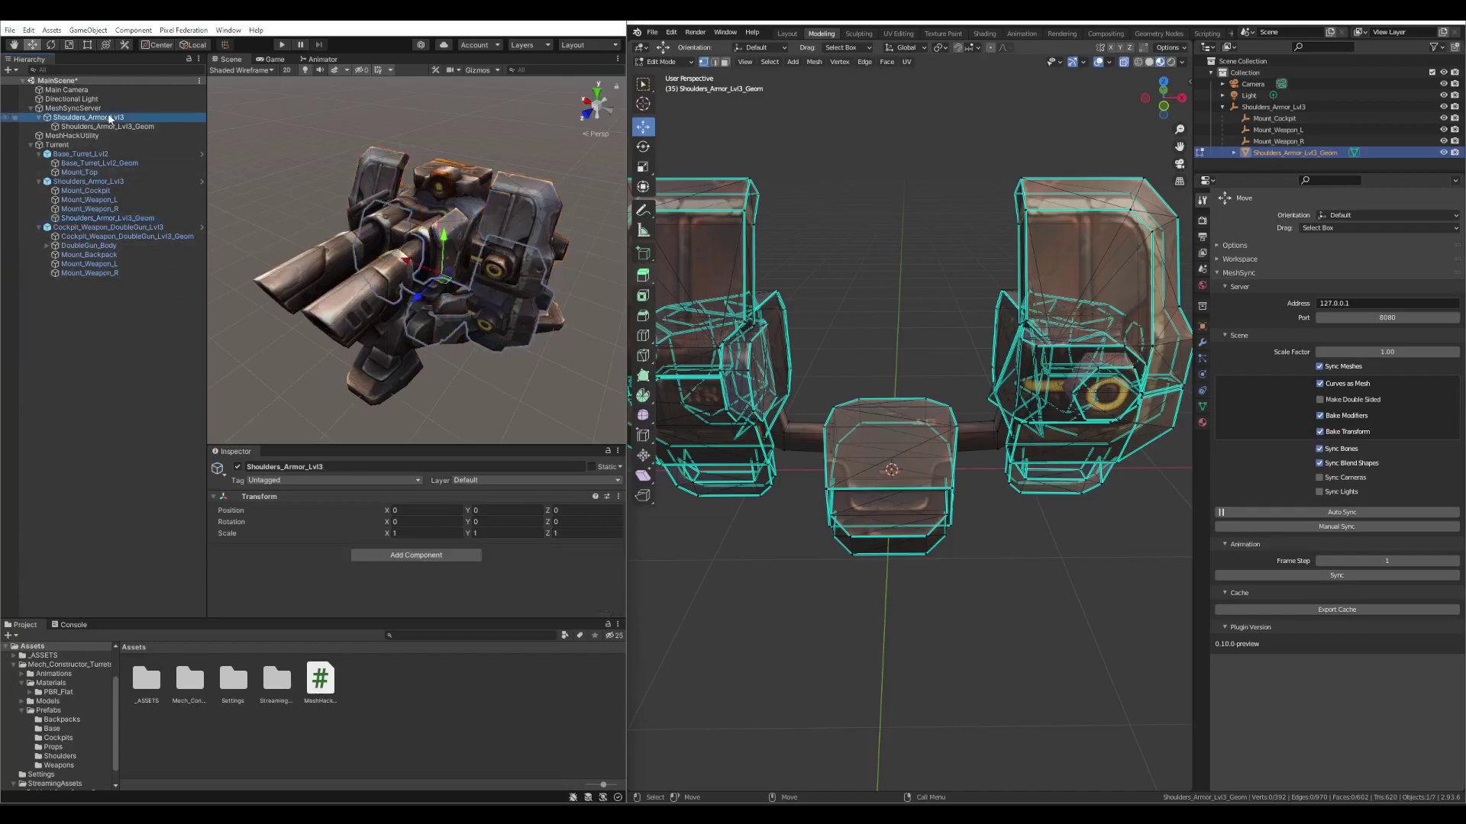
left_click(238, 467)
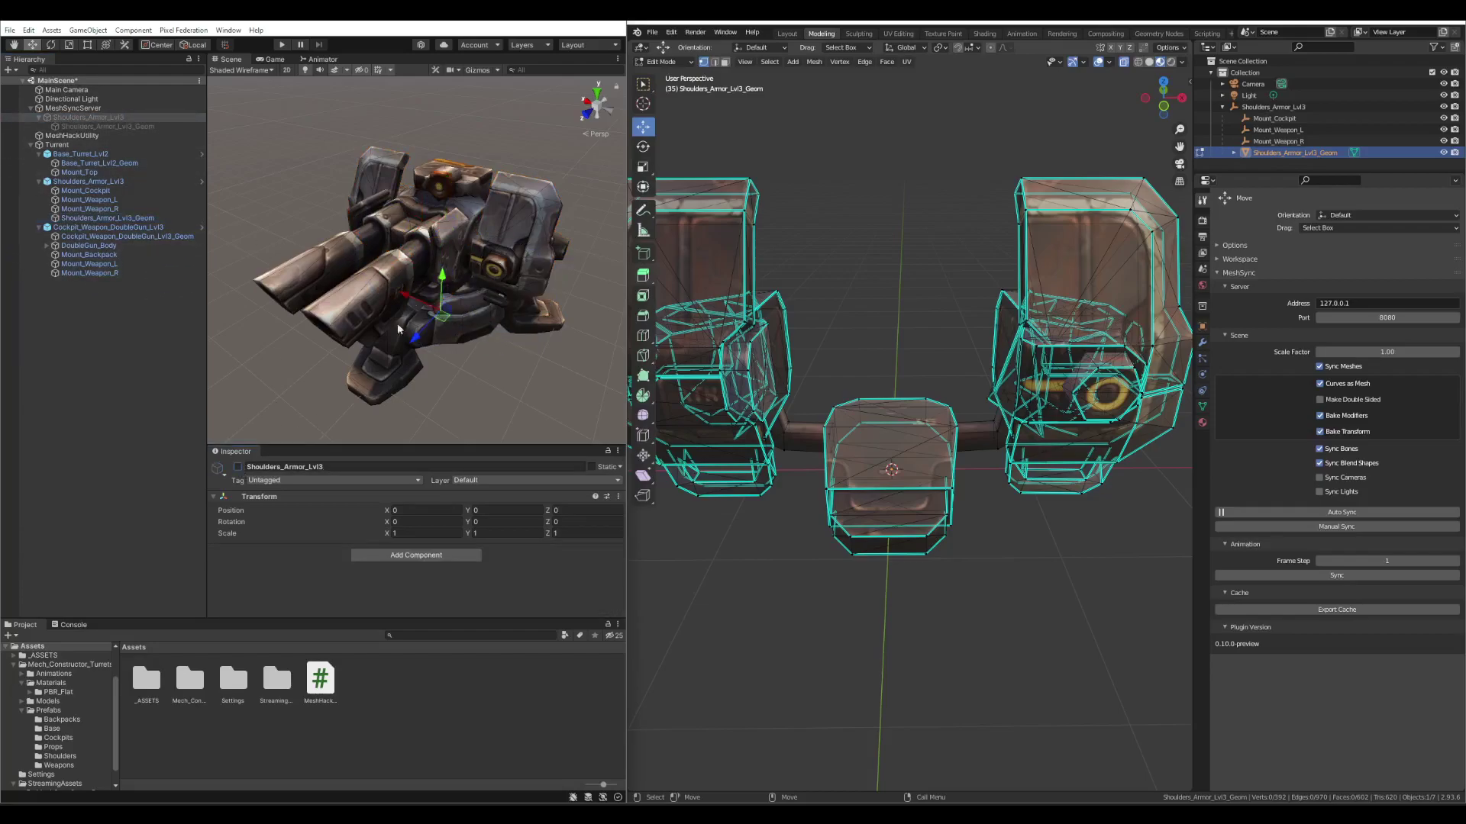
Step: Enter Play mode and enable Active Link on MeshHackUtility
left_click(282, 44)
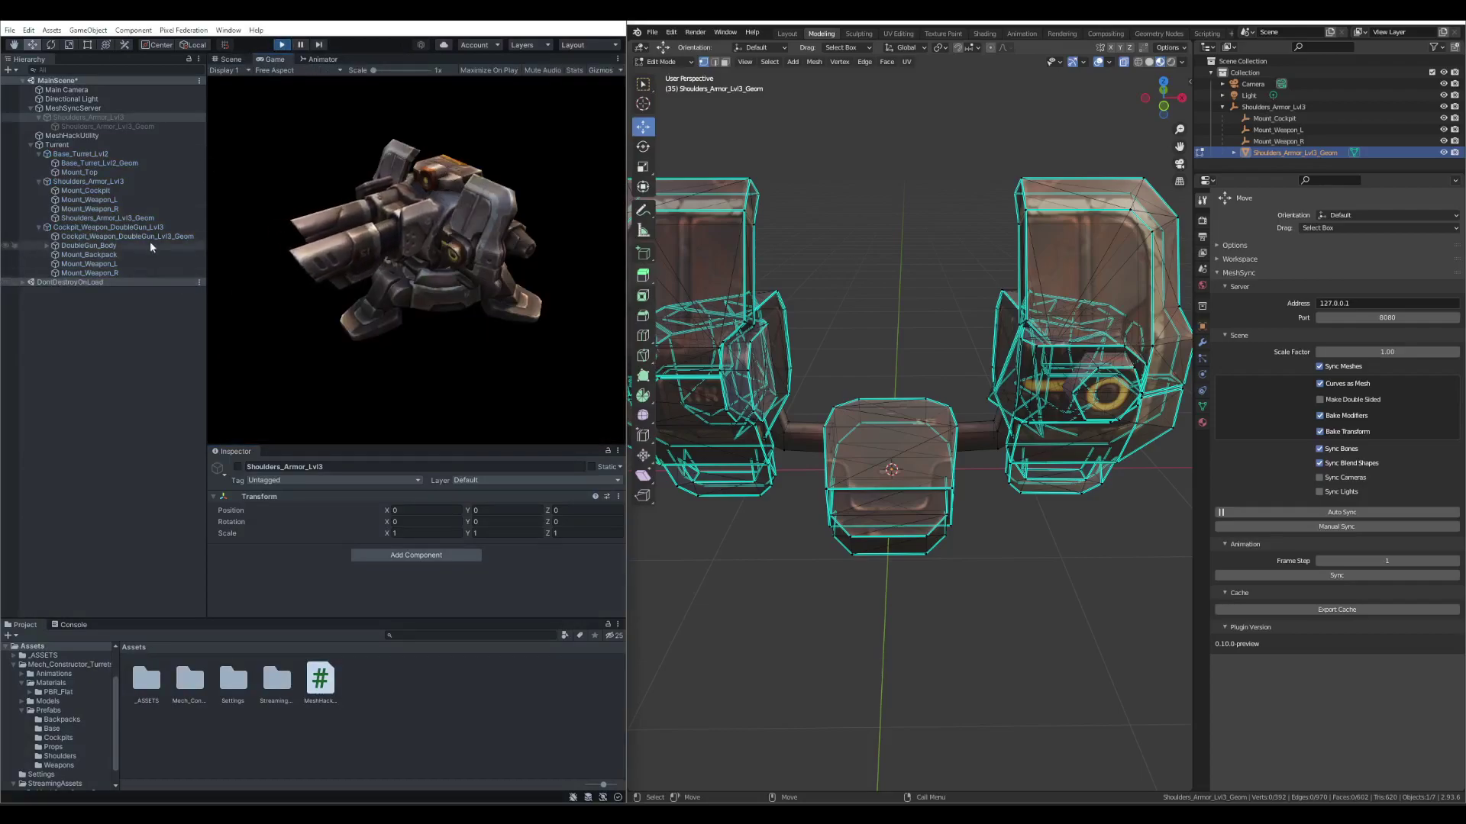
left_click(98, 135)
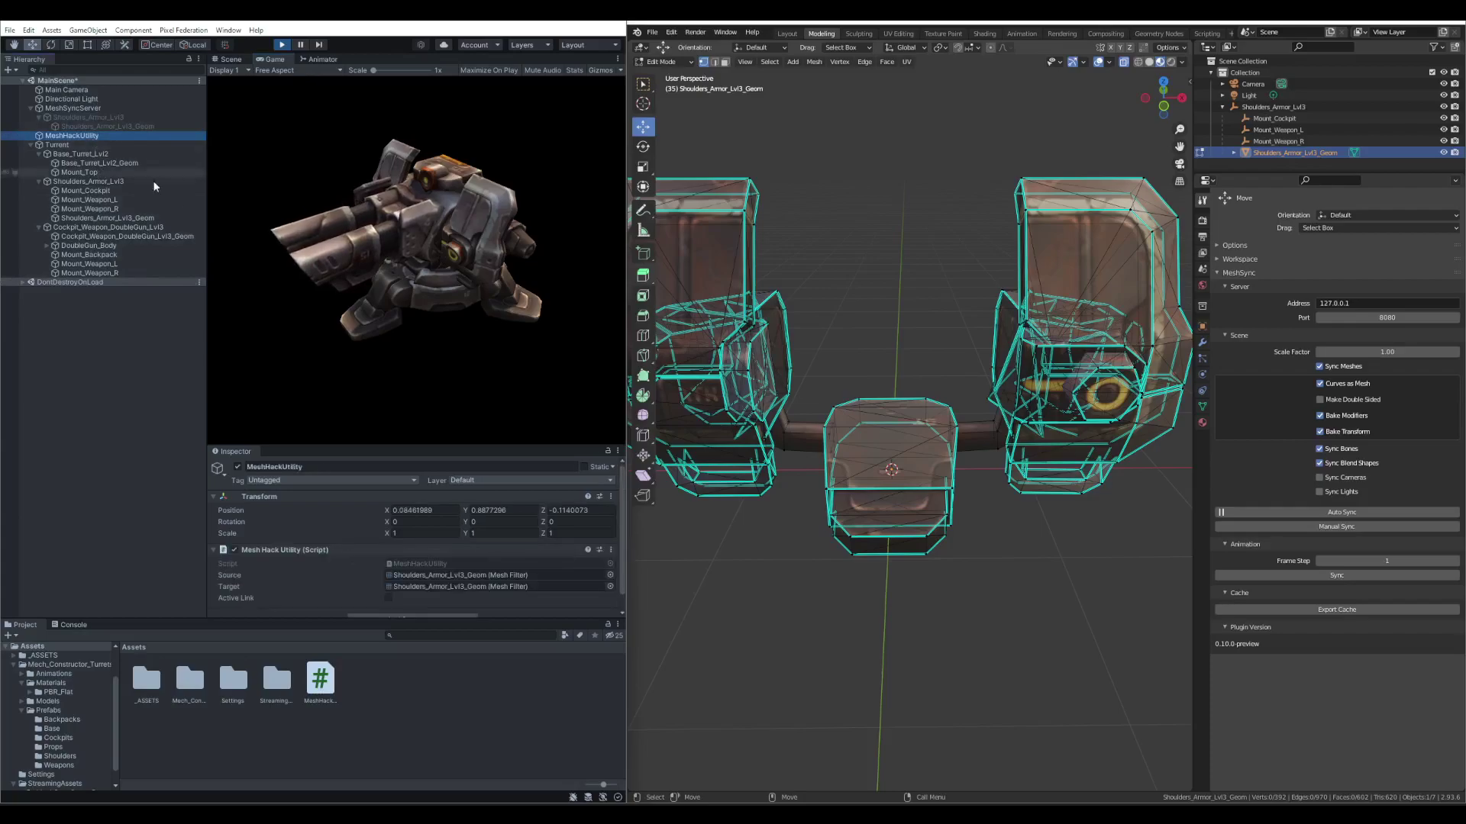
left_click(389, 597)
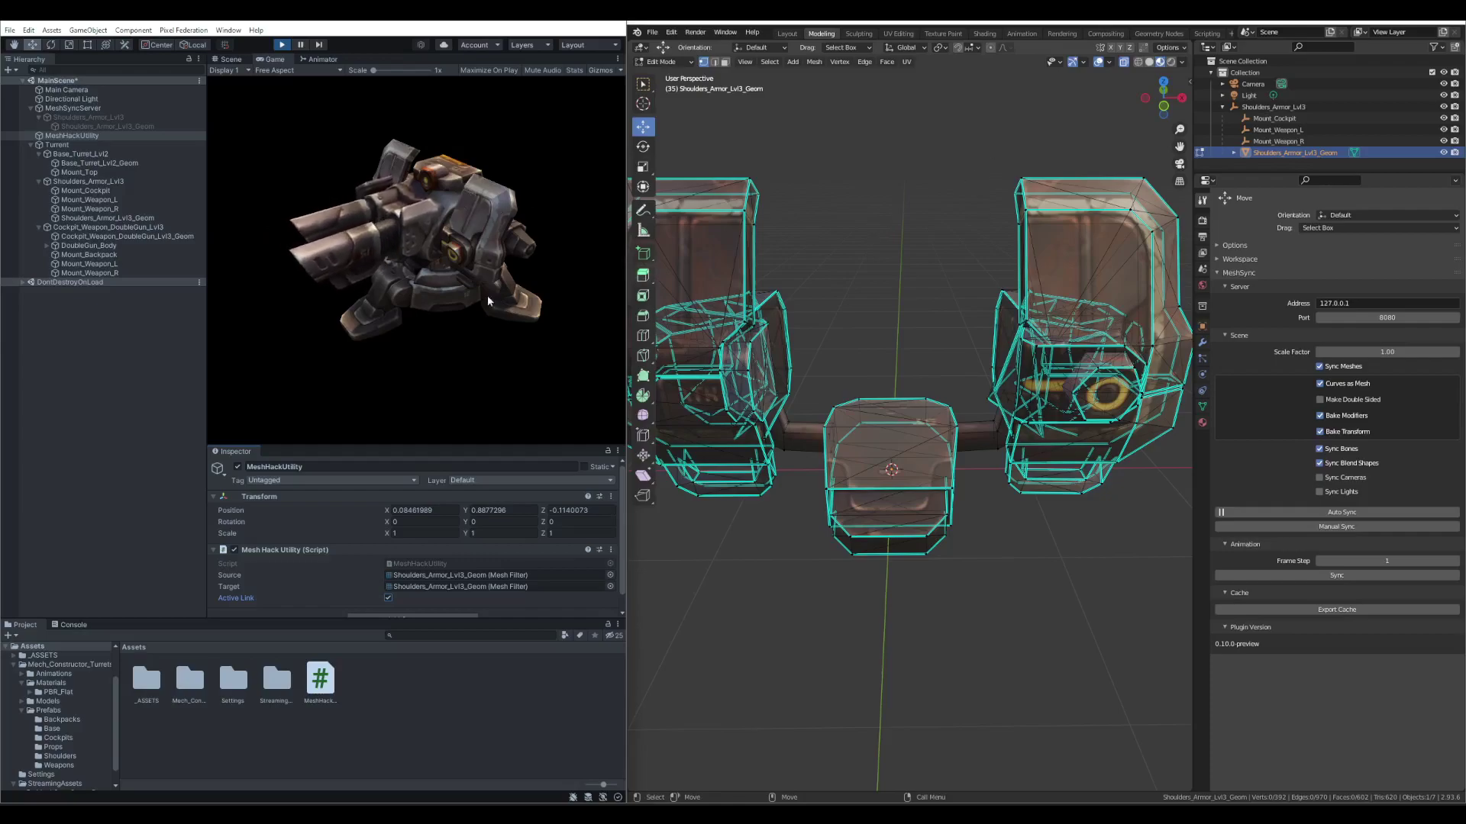
Step: In Blender, move the shoulder plate's upper inner corner vertices slightly outward along X
left_click_drag(990, 151, 1055, 269)
left_click_drag(1071, 201, 1088, 207)
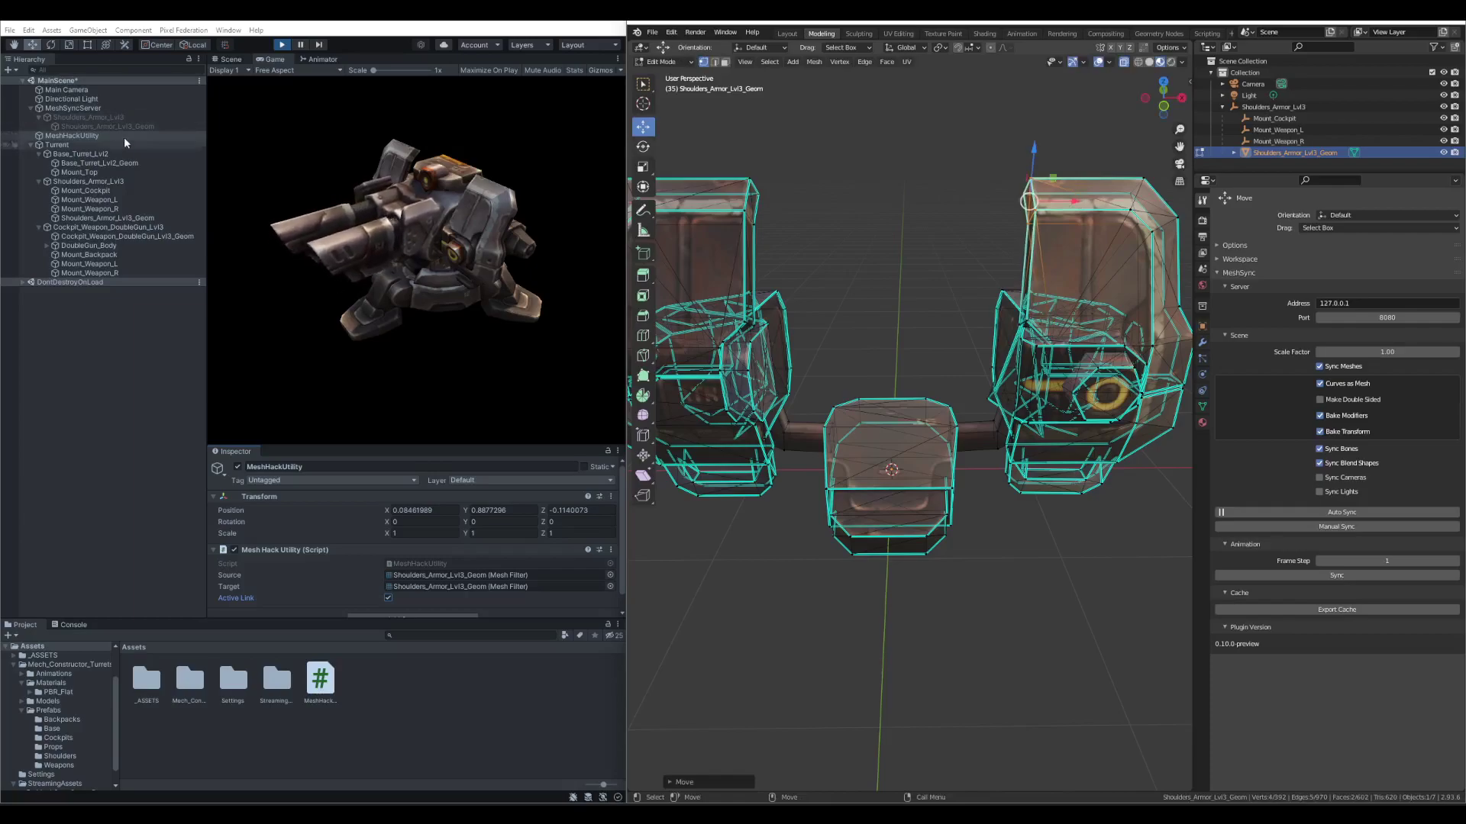
mouse_move(1075, 202)
left_mouse_down()
mouse_move(1053, 210)
mouse_move(1076, 207)
left_mouse_up()
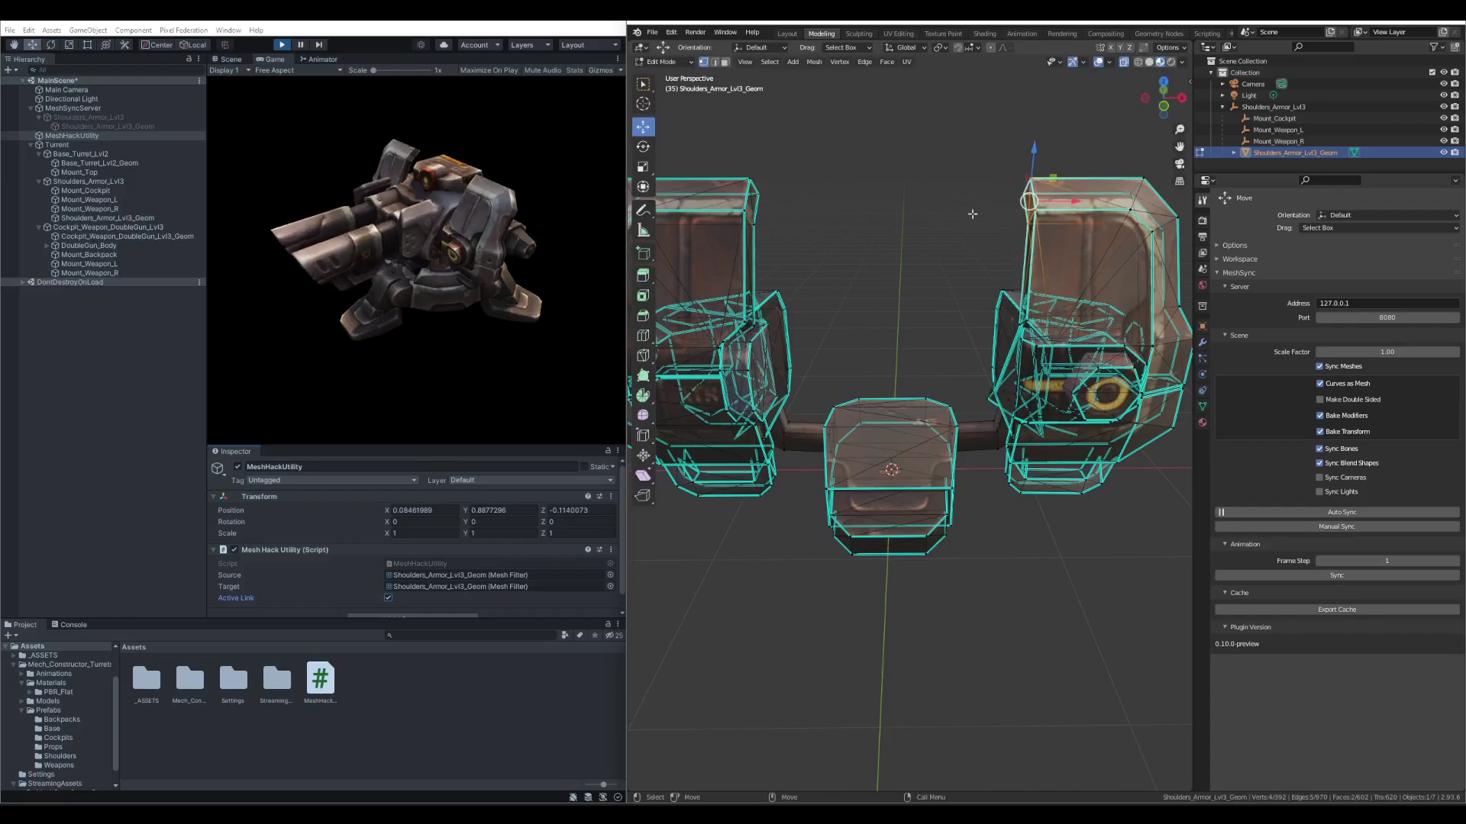
Step: Switch Unity from the Game view to the Scene view and inspect the turret's shoulder underside up close
left_click(230, 59)
left_click_drag(343, 337, 566, 336, "alt")
scroll(507, 265, "up", 5, "alt")
scroll(506, 265, "up", 3, "alt")
Step: In Blender, move the shoulder armor's lower inner corner vertices up and outward, and rotate the resulting slanted edge slightly
left_click_drag(1094, 594, 1064, 487)
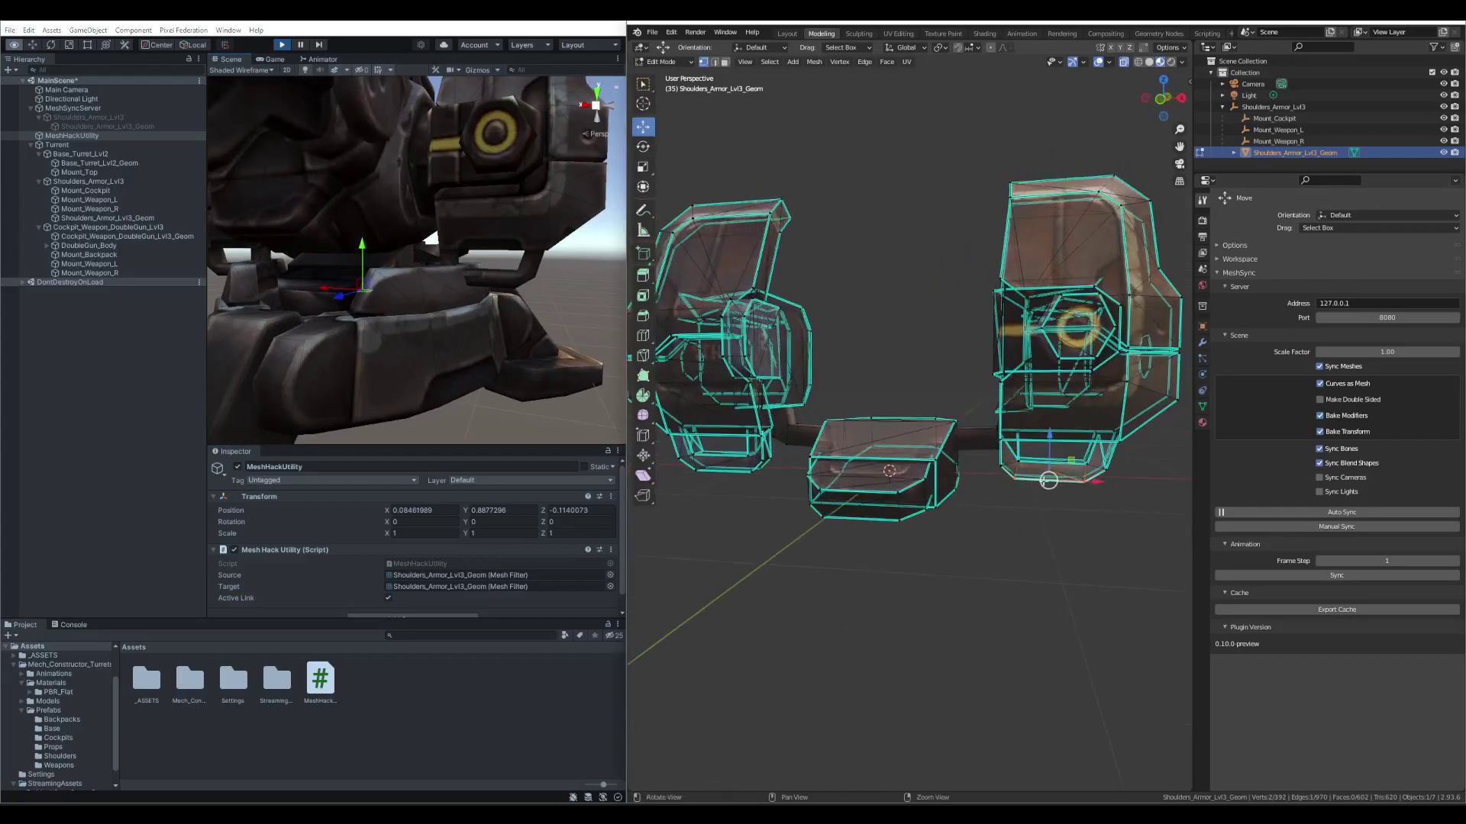
scroll(1064, 486, "up", 2)
middle_click_drag(1064, 486, 949, 517)
left_click(949, 517)
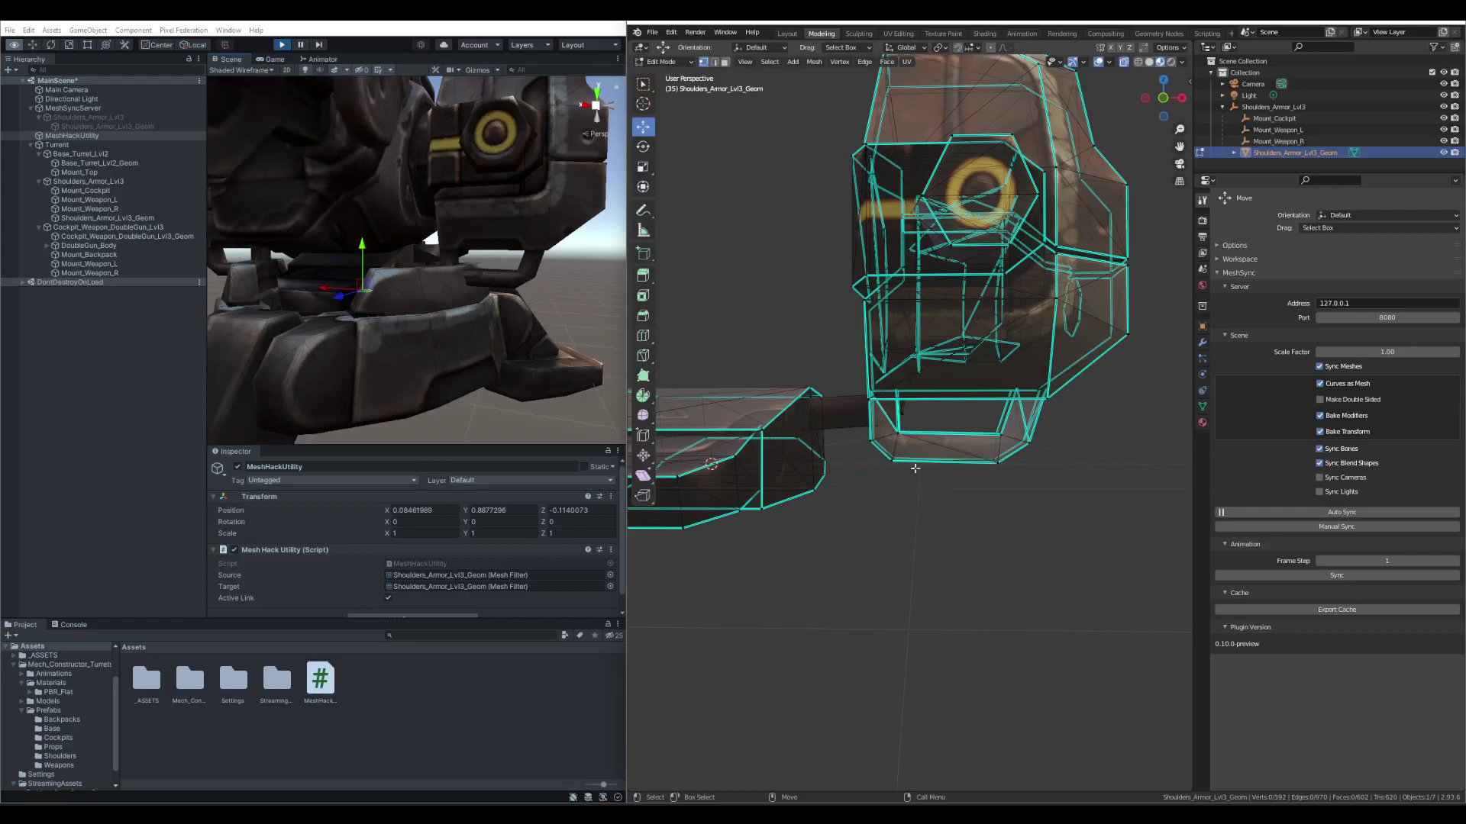
left_click_drag(869, 431, 960, 405)
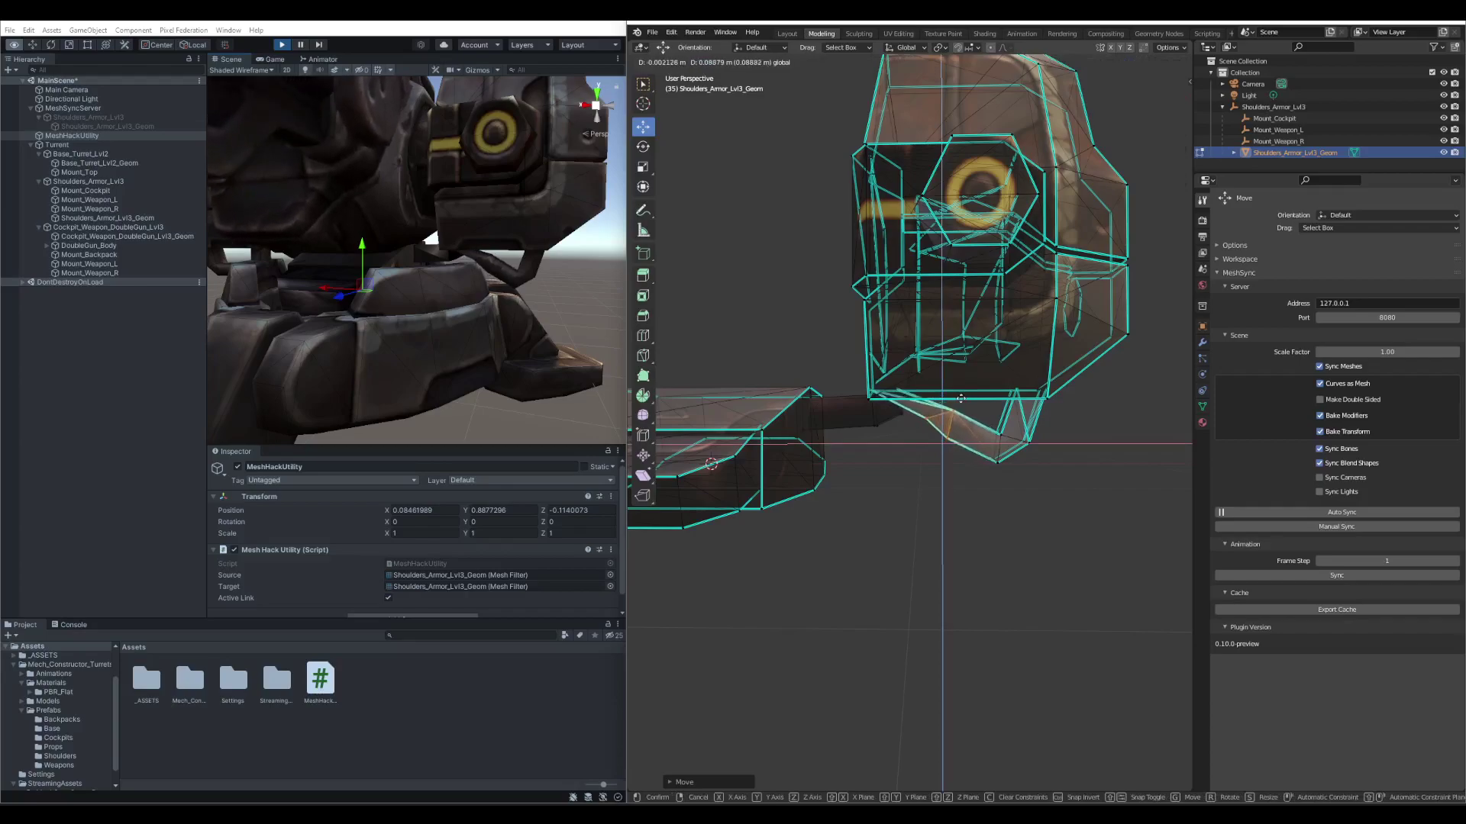
left_click_drag(958, 404, 968, 390)
left_click(897, 389)
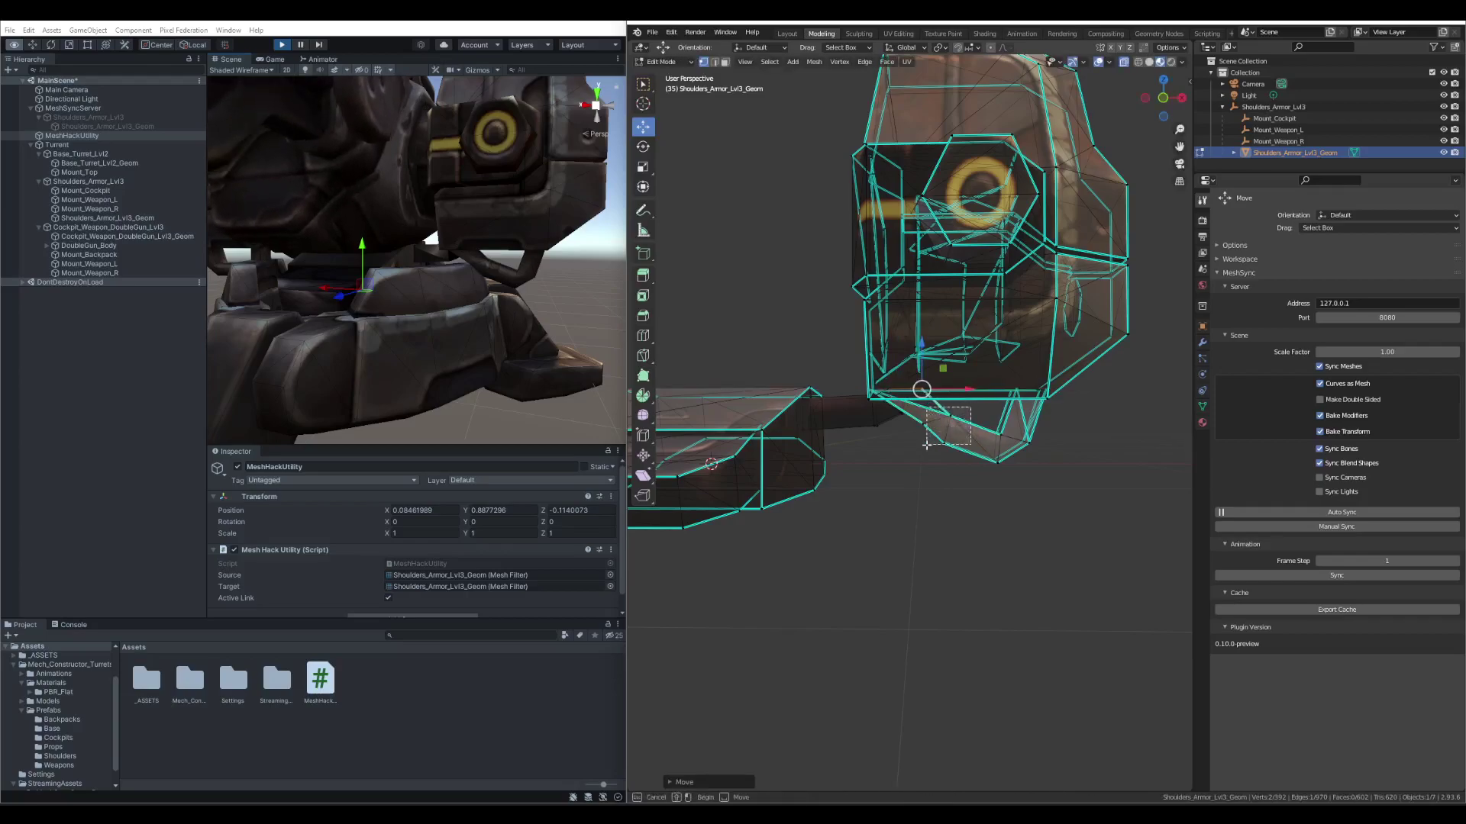
left_click_drag(914, 458, 916, 458)
key("e")
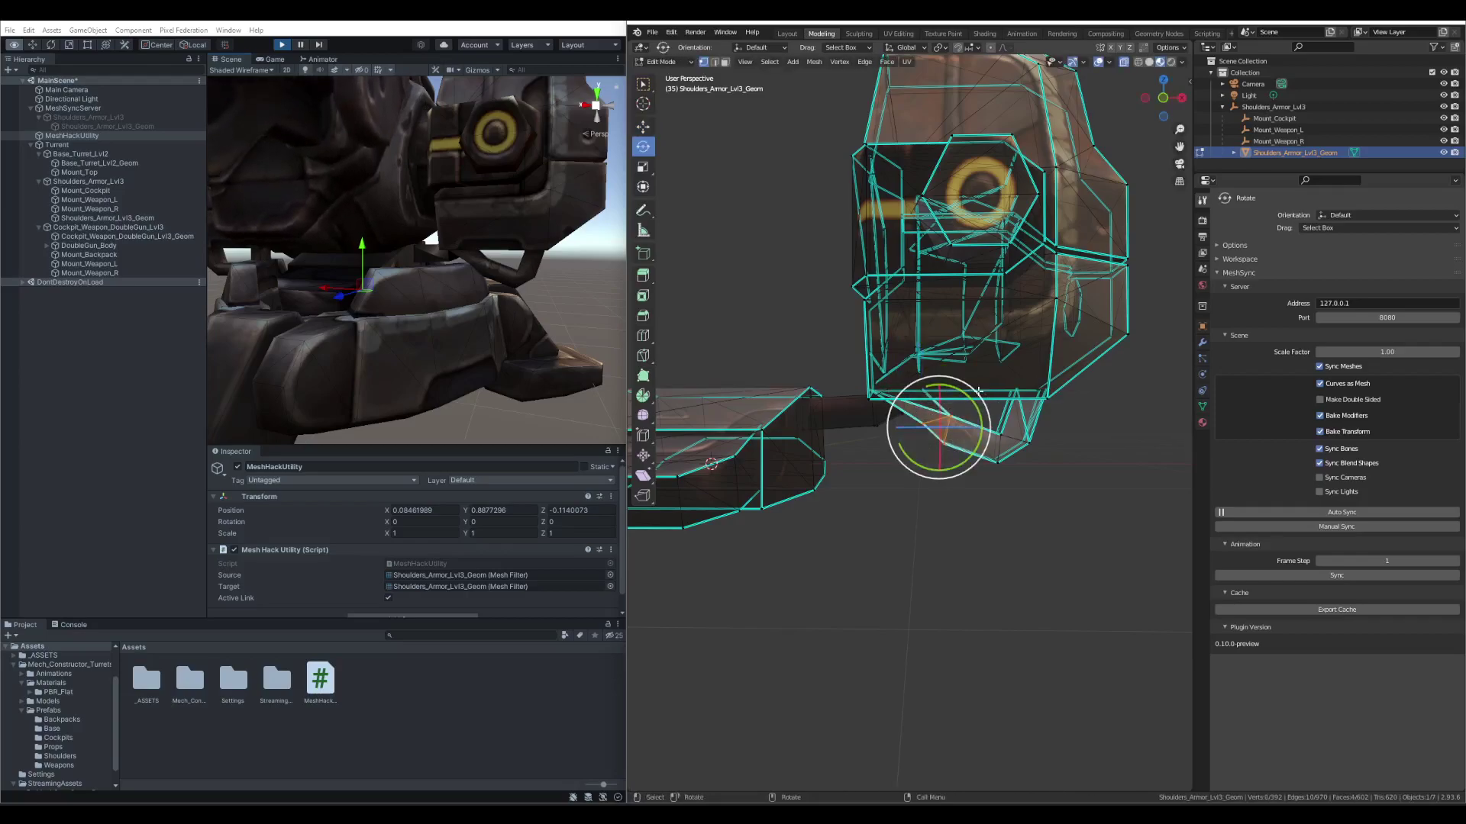
left_click_drag(975, 400, 963, 394)
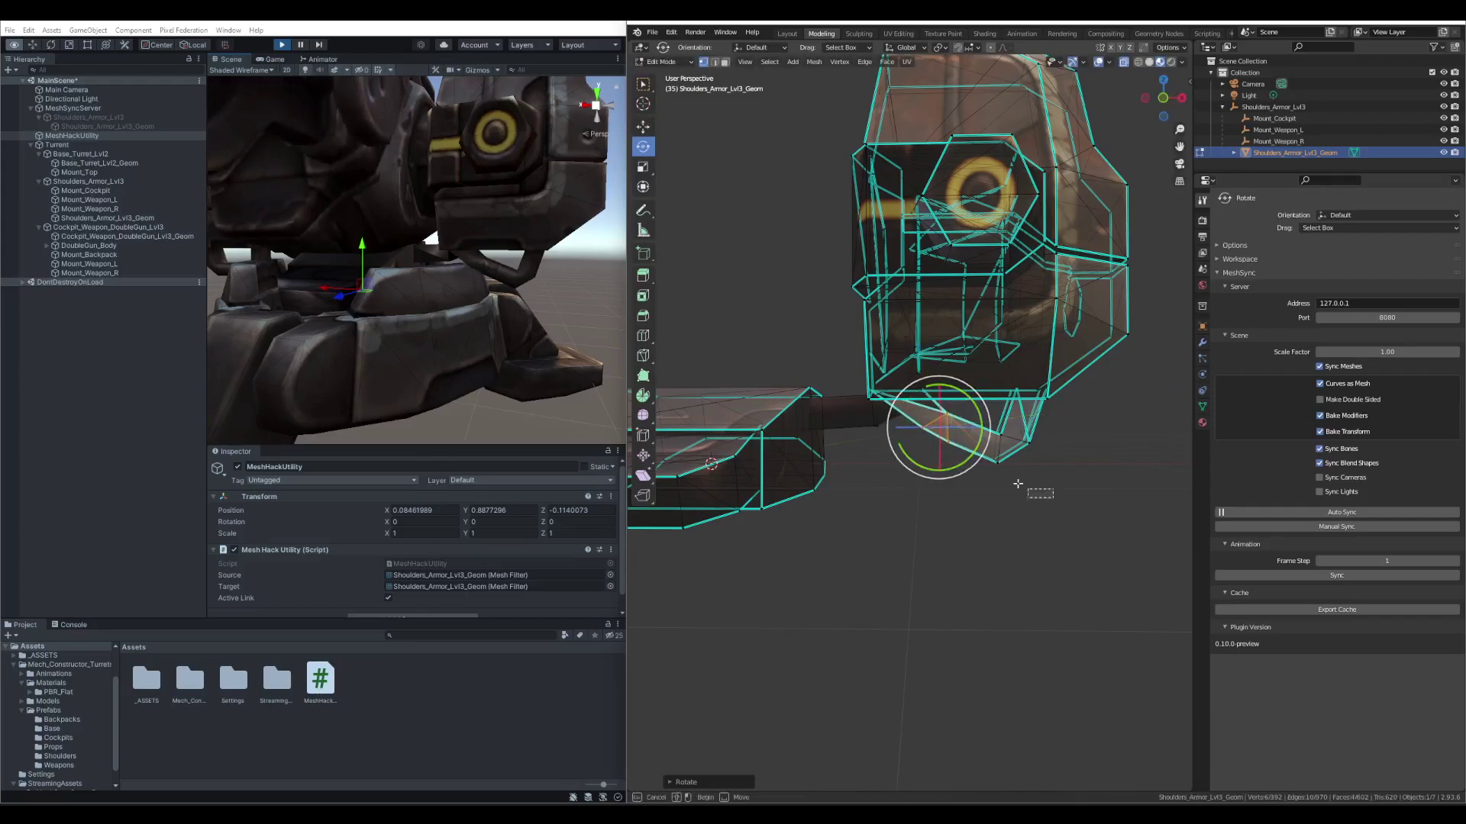
Step: Shift the vertices at the shoulder armor's lowest tip and rotate them about 25 degrees
left_click_drag(1054, 498, 1053, 499)
key("shift+space")
key("g")
left_click_drag(1030, 430, 1170, 527)
key("shift+space")
key("r")
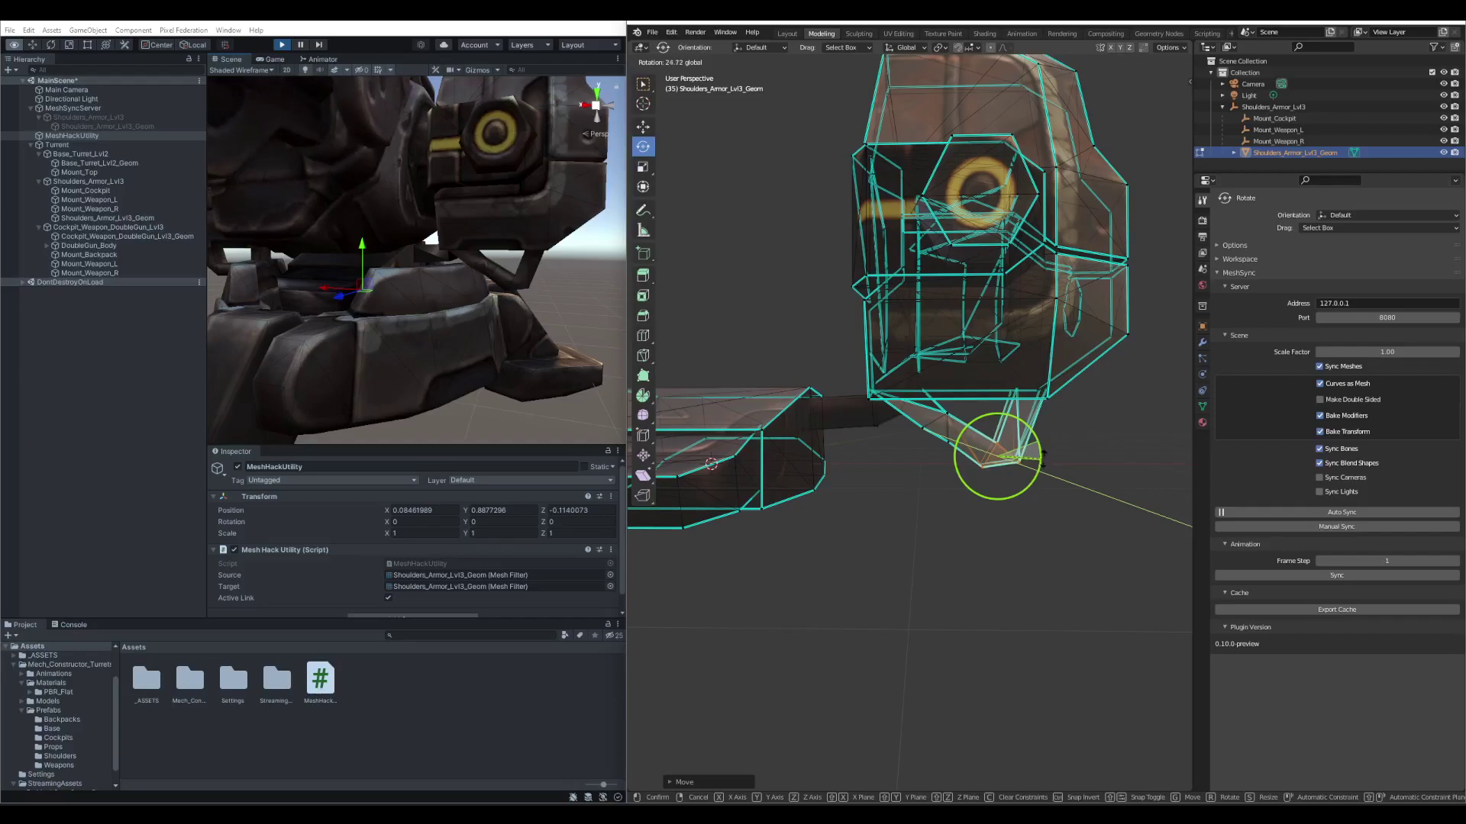
left_click_drag(1191, 526, 1191, 526)
key("shift+space")
key("g")
left_click_drag(1019, 434, 1008, 436)
Step: Rotate the vertices along the slanted lower inner edge about 13 degrees
left_click_drag(919, 406, 987, 417)
key("e")
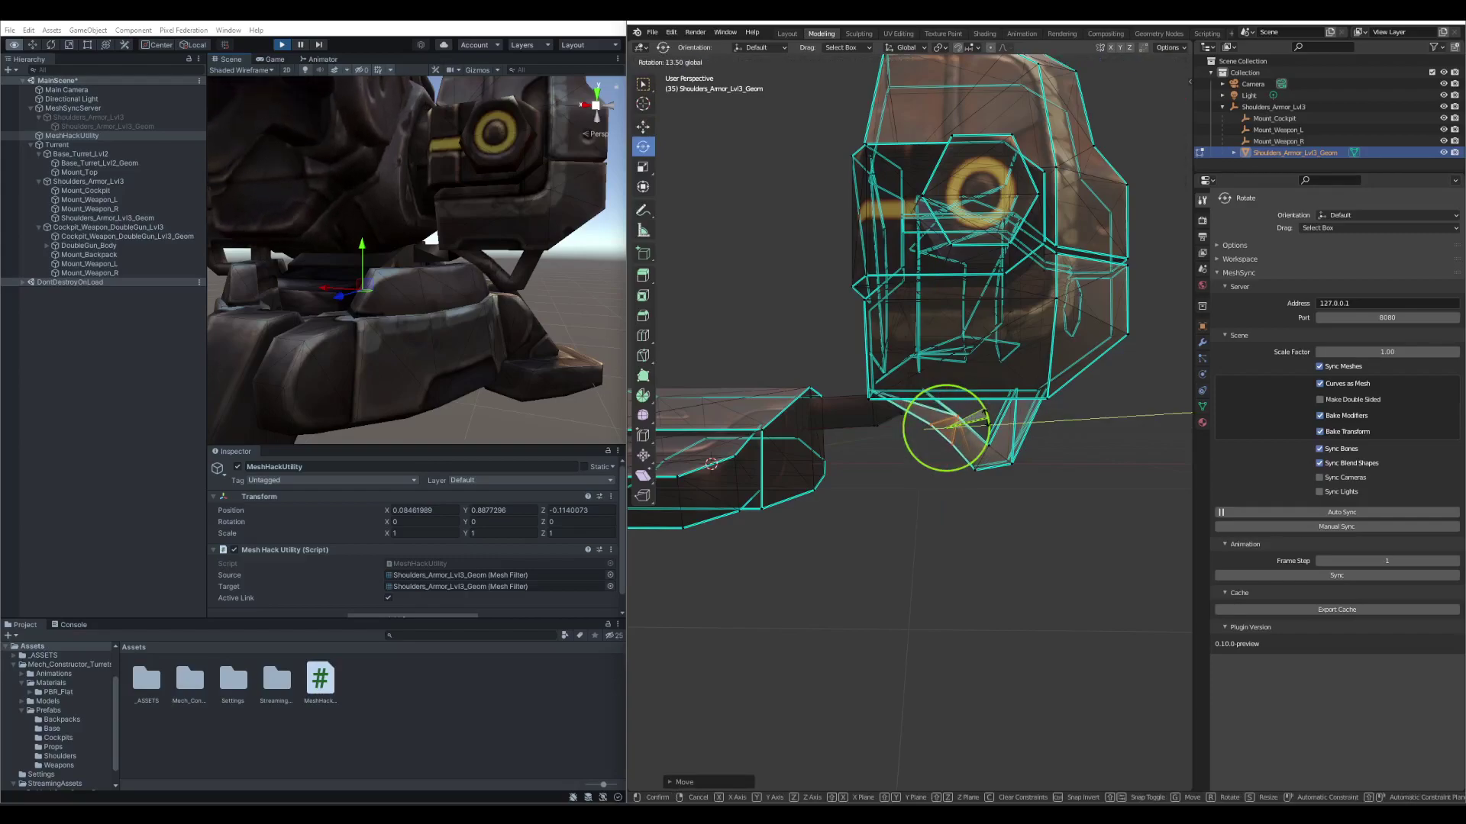
left_click_drag(986, 418, 989, 420)
middle_click_drag(1079, 441, 966, 532)
Step: Select the vertices at the front of the shoulder armor and pull them forward along Y to form a protruding point
left_click_drag(539, 289, 437, 304, "alt")
scroll(500, 305, "down", 5)
scroll(482, 314, "up", 4)
middle_click_drag(436, 304, 410, 309)
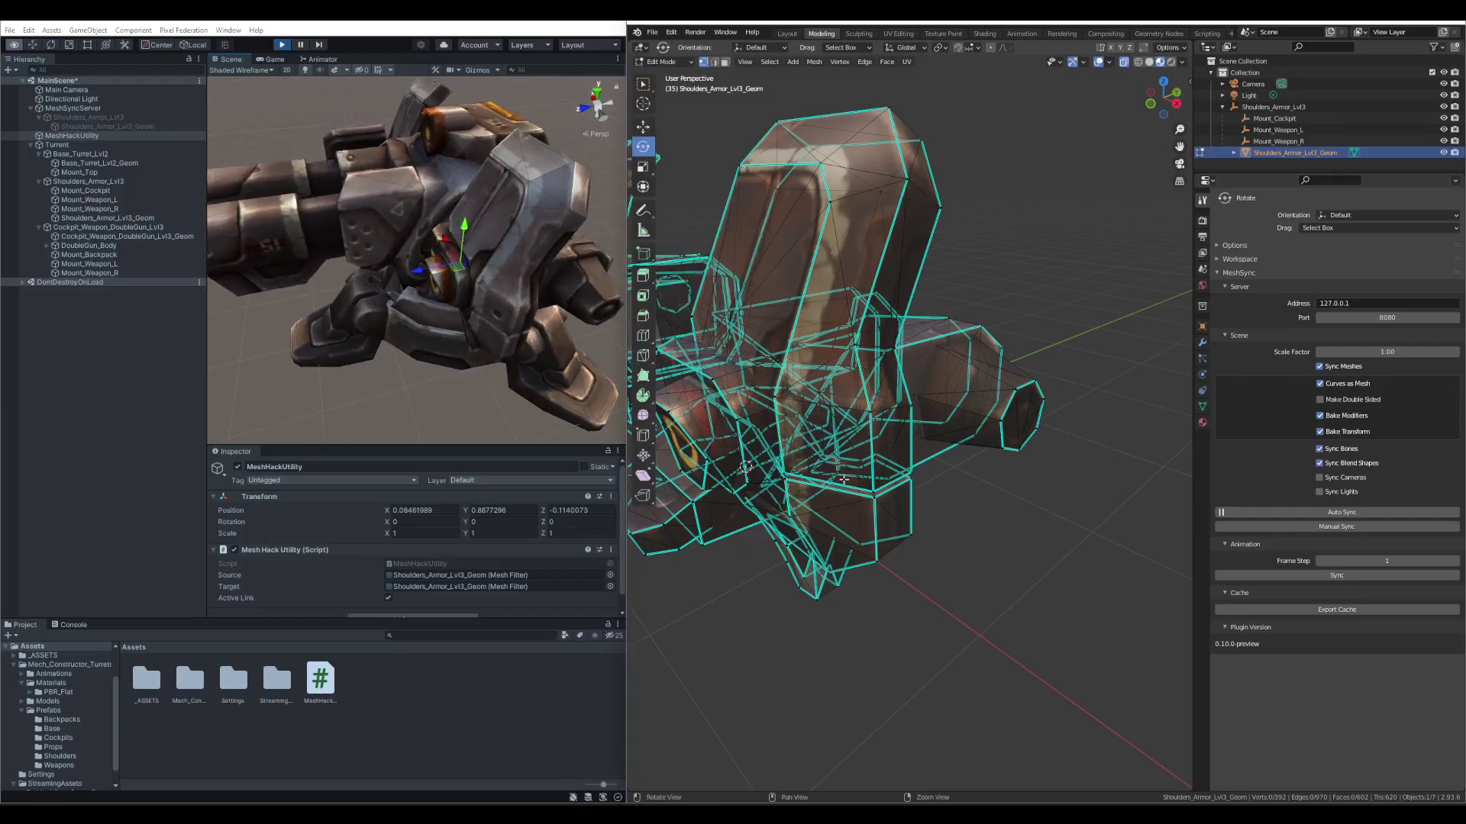
scroll(775, 454, "down", 3)
mouse_move(797, 472)
middle_mouse_down()
mouse_move(771, 478)
mouse_move(787, 461)
mouse_move(772, 458)
middle_mouse_up()
key("b")
left_click_drag(745, 396, 778, 464)
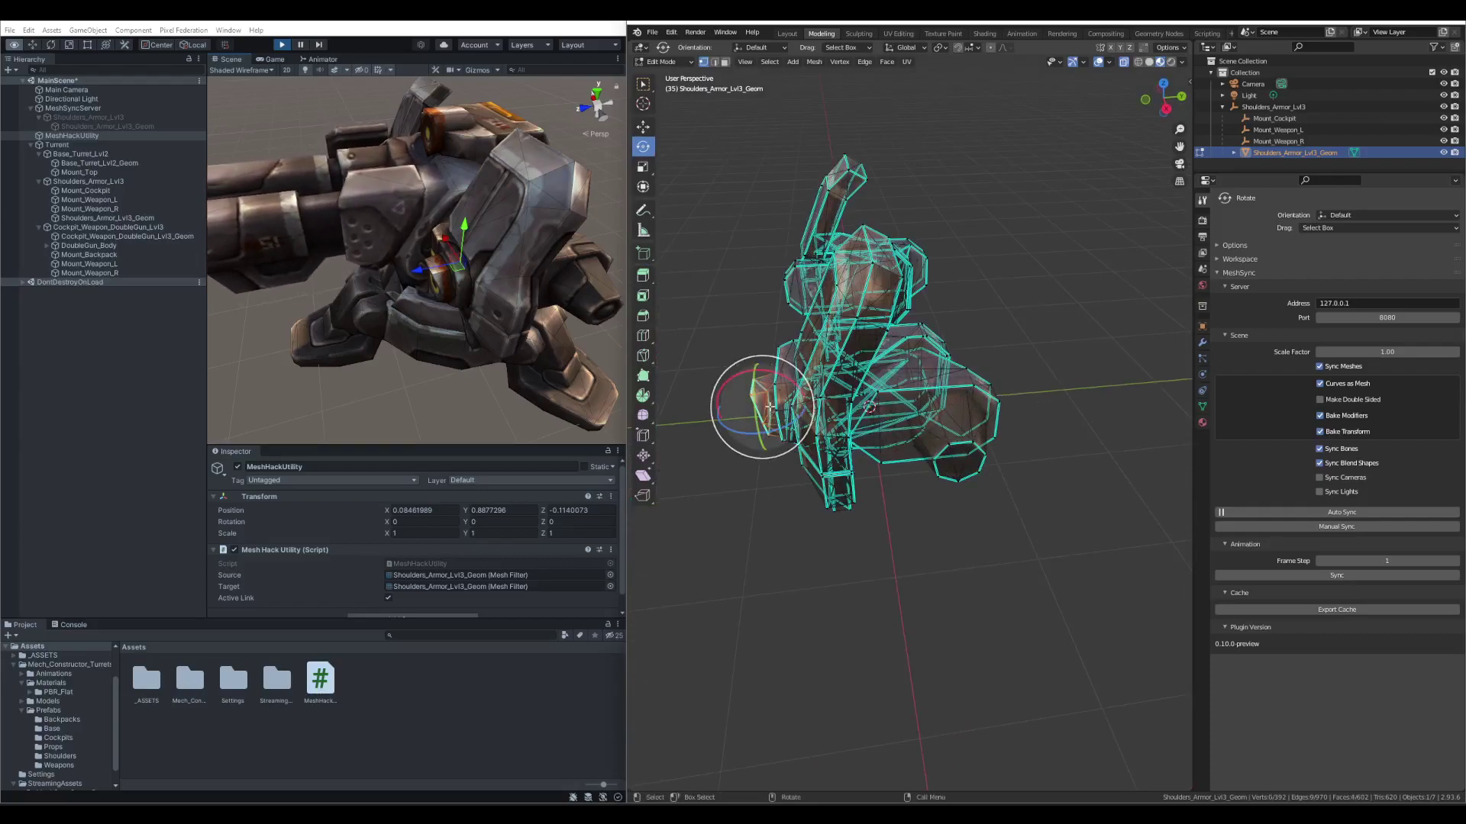
key("w")
left_click_drag(809, 403, 797, 404)
scroll(796, 405, "up", 1)
middle_click_drag(778, 412, 823, 420)
left_click_drag(698, 377, 730, 407)
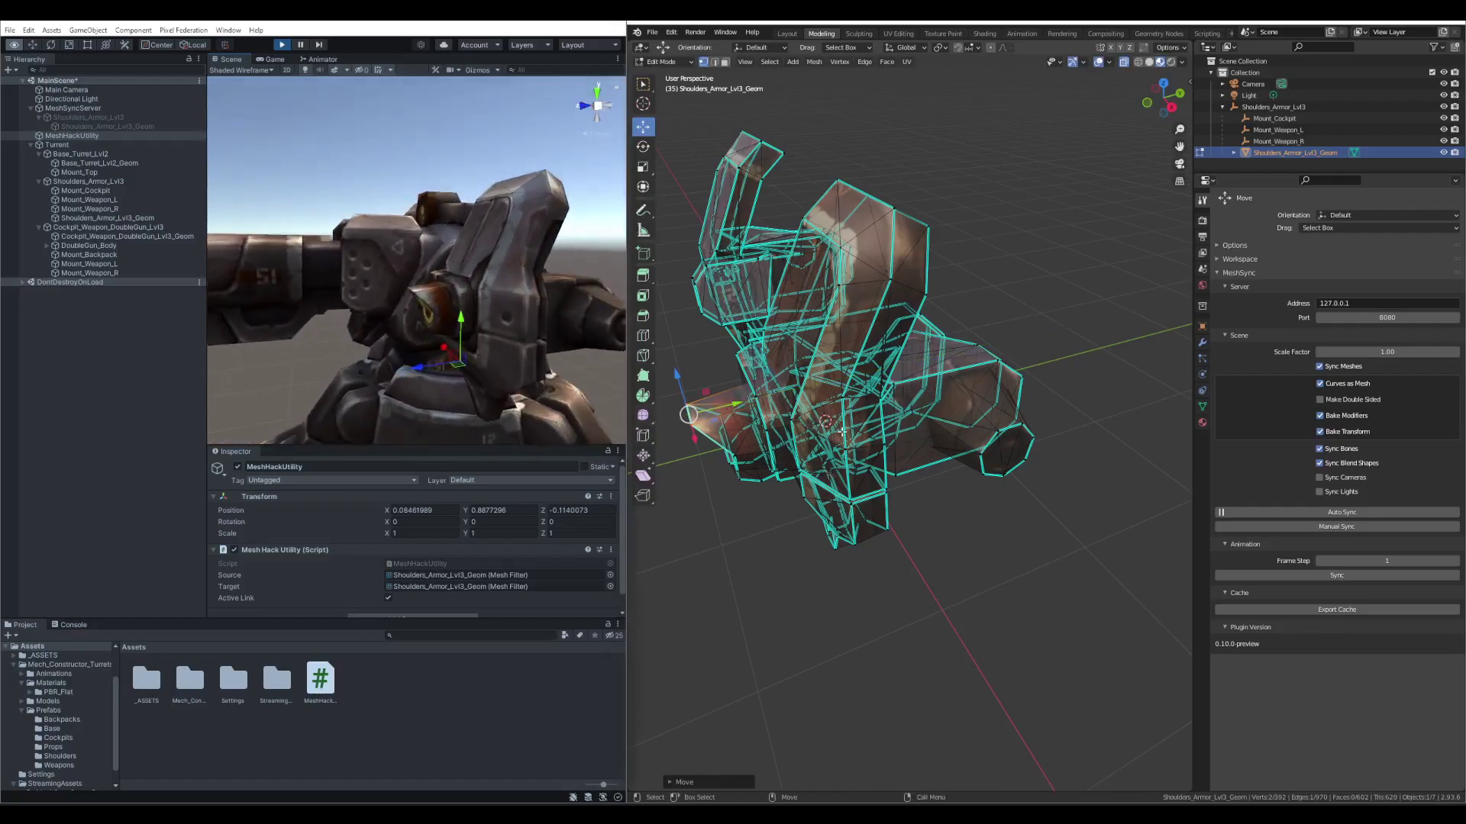
Step: Move the end cap of the shoulder's rear cylinder inward along X and scale it up
left_click_drag(1114, 423, 932, 514)
middle_click_drag(932, 514, 1031, 542)
left_click_drag(1076, 329, 1017, 443)
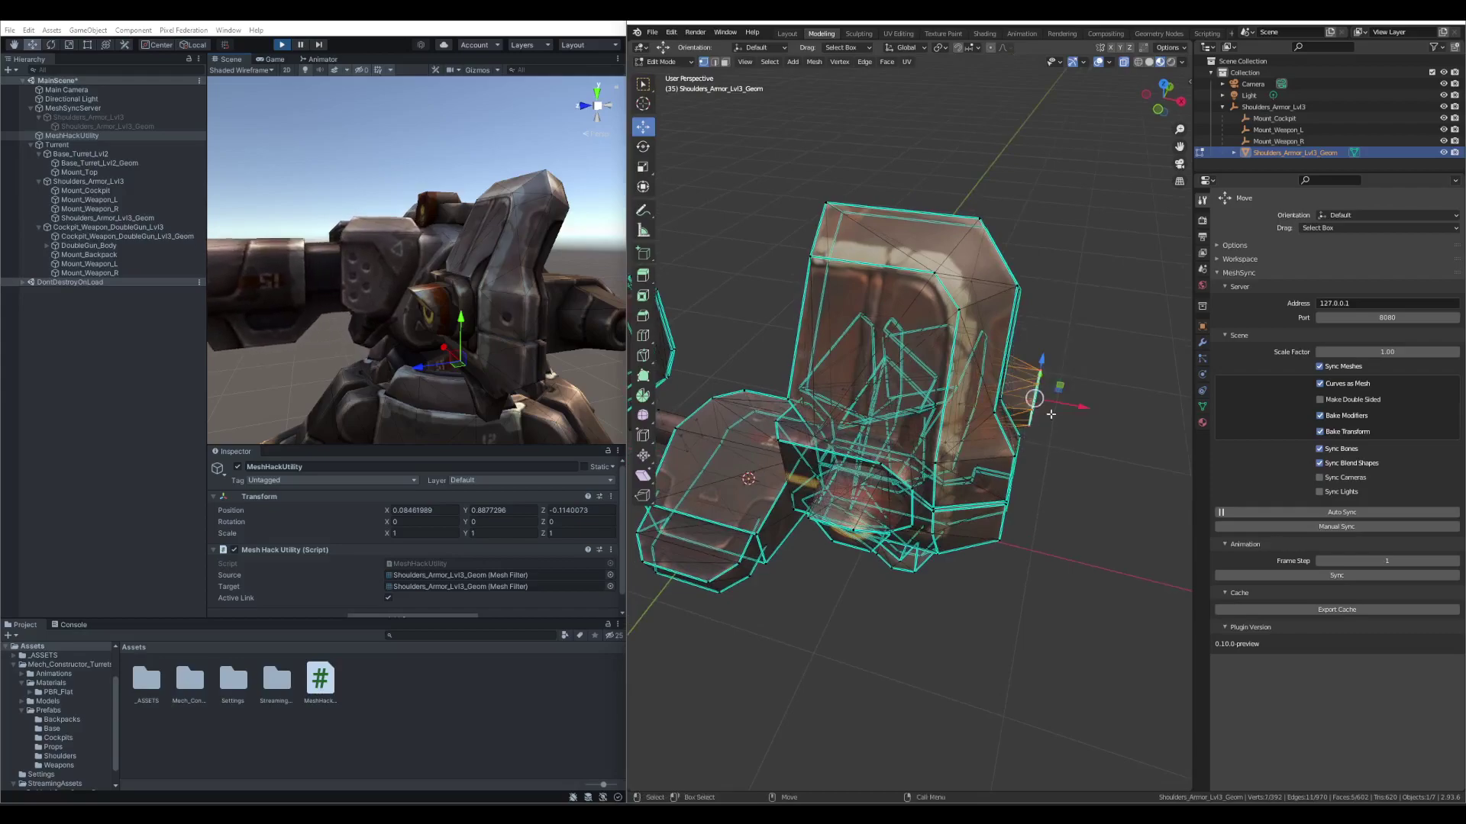
left_click_drag(1082, 409, 1018, 403)
key("shift+space")
key("s")
middle_click_drag(1097, 401, 959, 447)
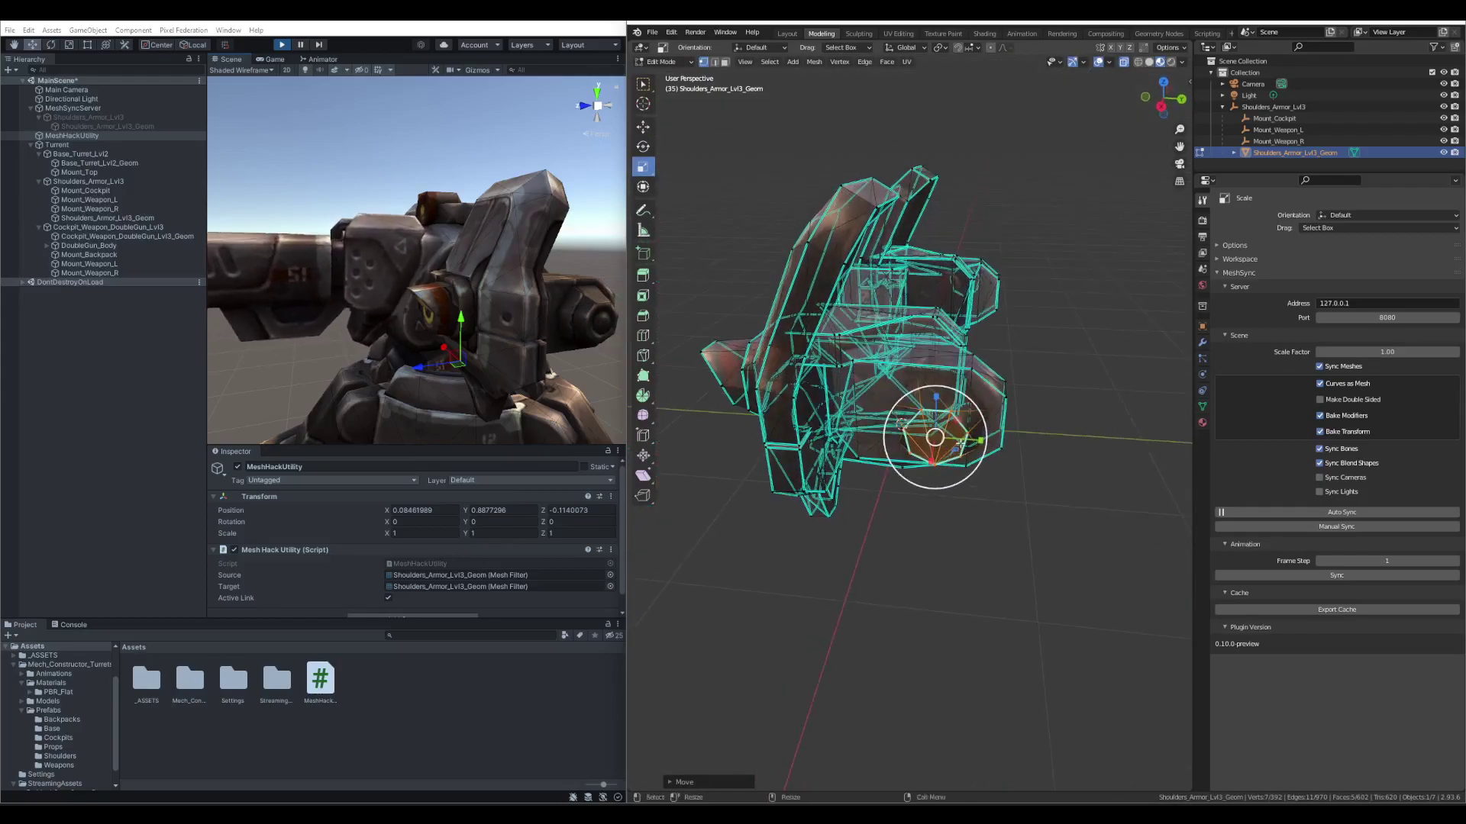
mouse_move(958, 419)
left_mouse_down()
mouse_move(899, 423)
mouse_move(963, 415)
left_mouse_up()
key("w")
left_click_drag(931, 463, 933, 453)
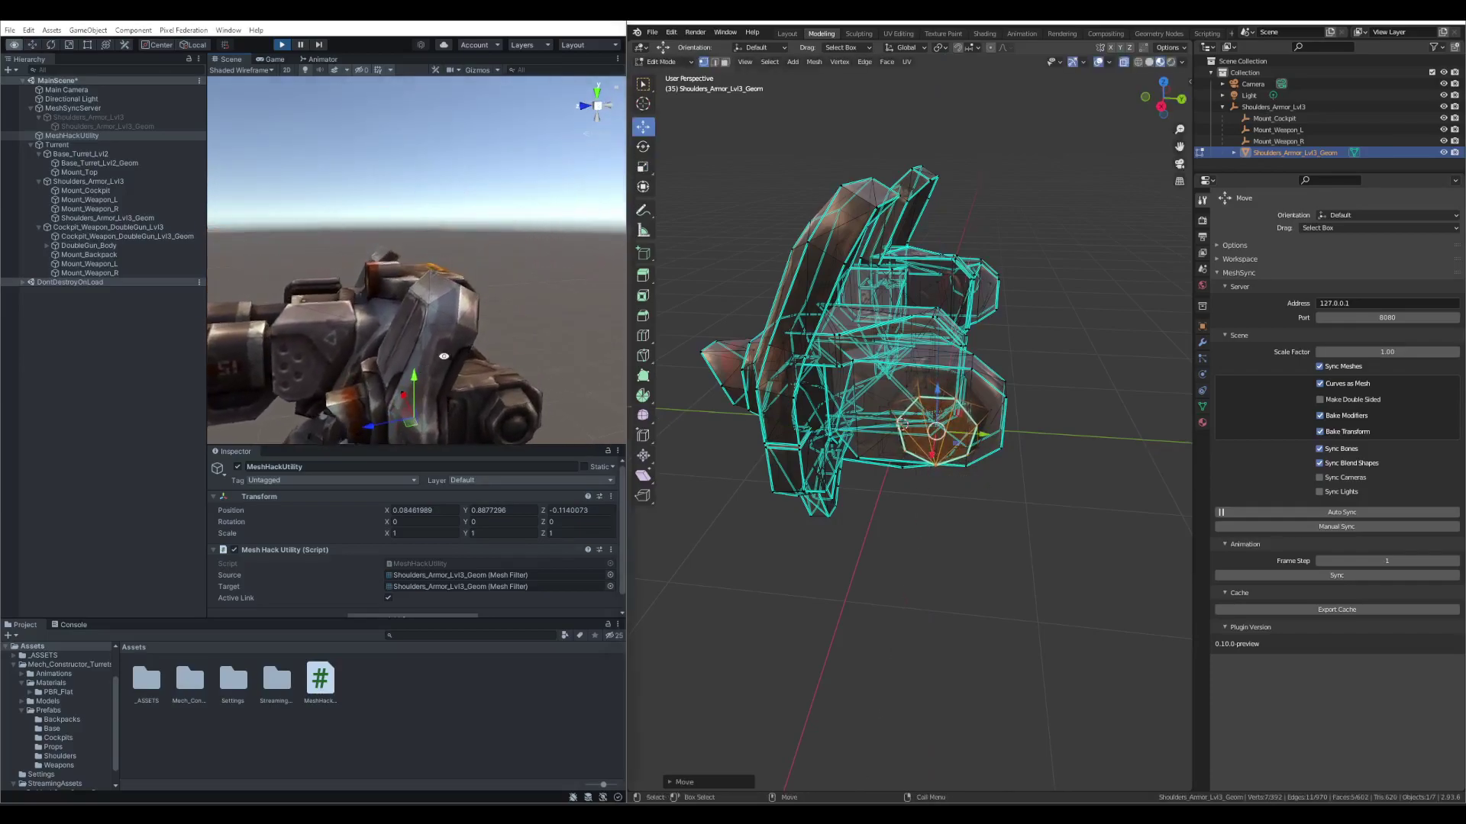
Step: Select the upper part of the shoulder plate and rotate it to change its tilt
left_click_drag(929, 296, 965, 328)
middle_click_drag(965, 329, 1006, 313)
left_click_drag(728, 107, 958, 264)
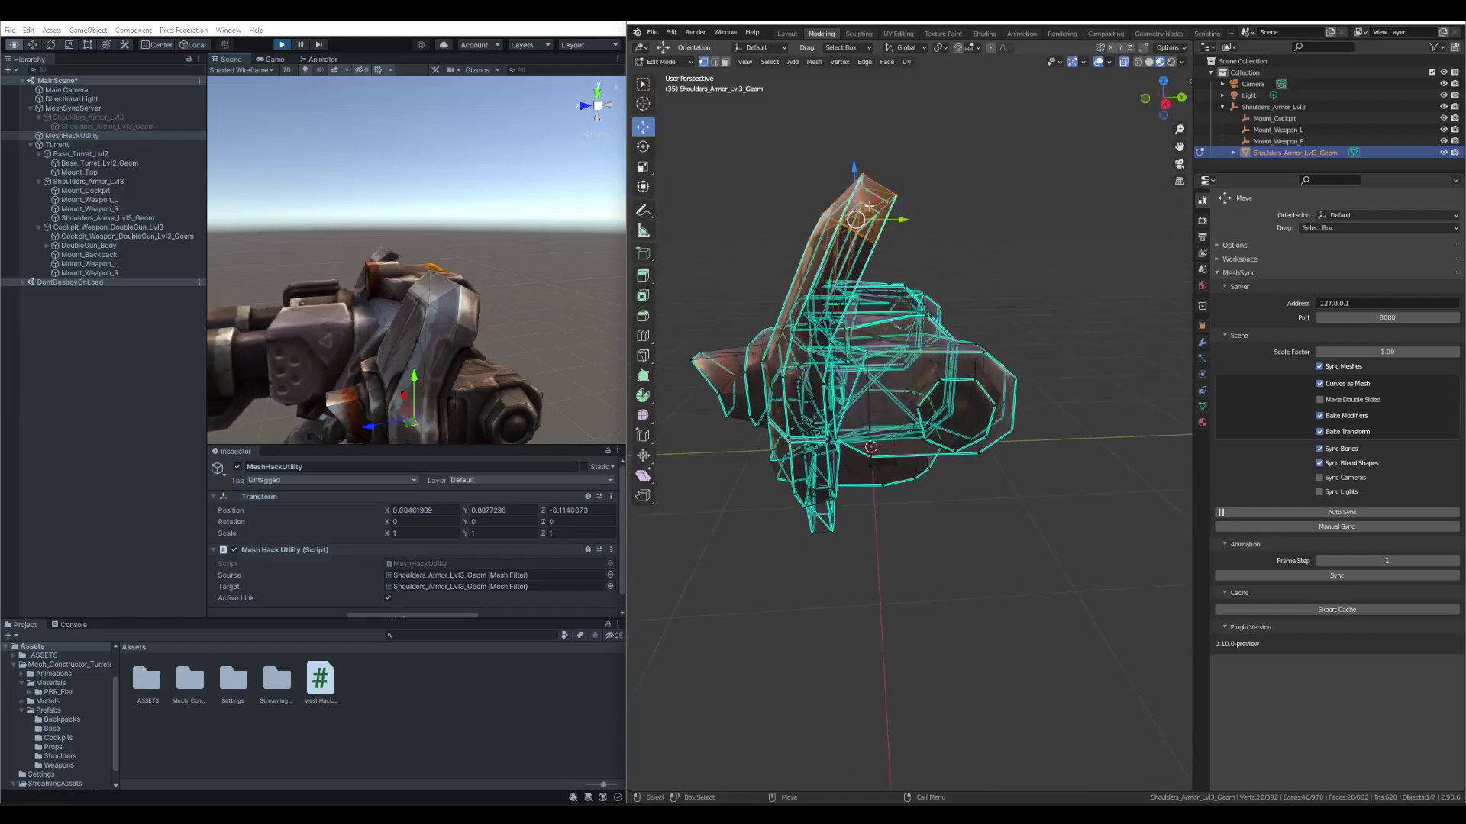
key("shift+space")
key("r")
left_click_drag(891, 186, 899, 226)
key("shift+space")
key("g")
Step: Select the end of the shoulder's rear pod in Blender and move it about 0.067 m along X
left_click_drag(416, 281, 485, 222, "alt")
left_click_drag(849, 280, 944, 309)
middle_click_drag(942, 308, 869, 418)
left_click_drag(457, 326, 306, 170, "alt")
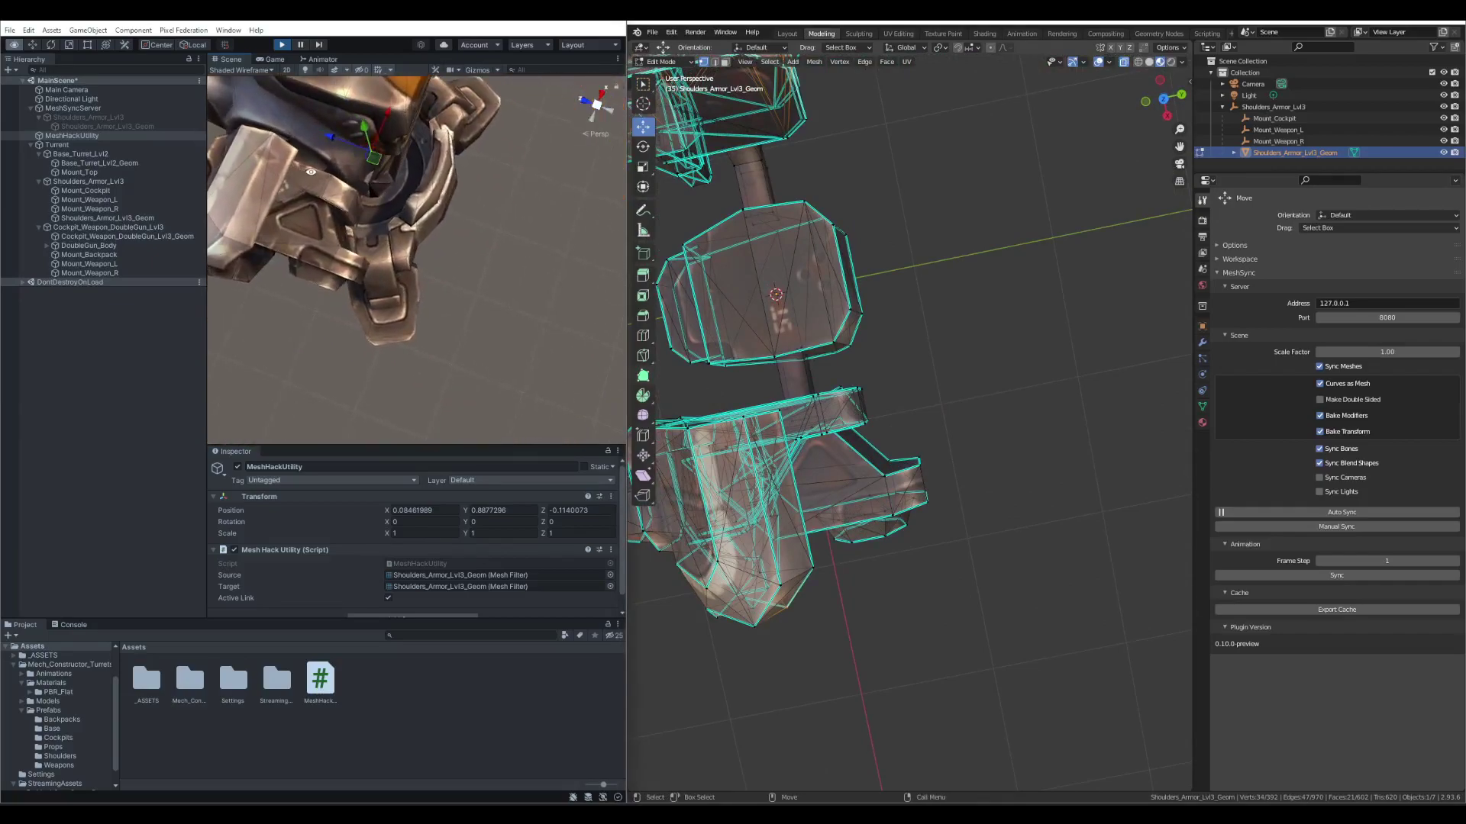
middle_click_drag(946, 526, 1015, 544)
left_click_drag(992, 541, 761, 419)
key("g")
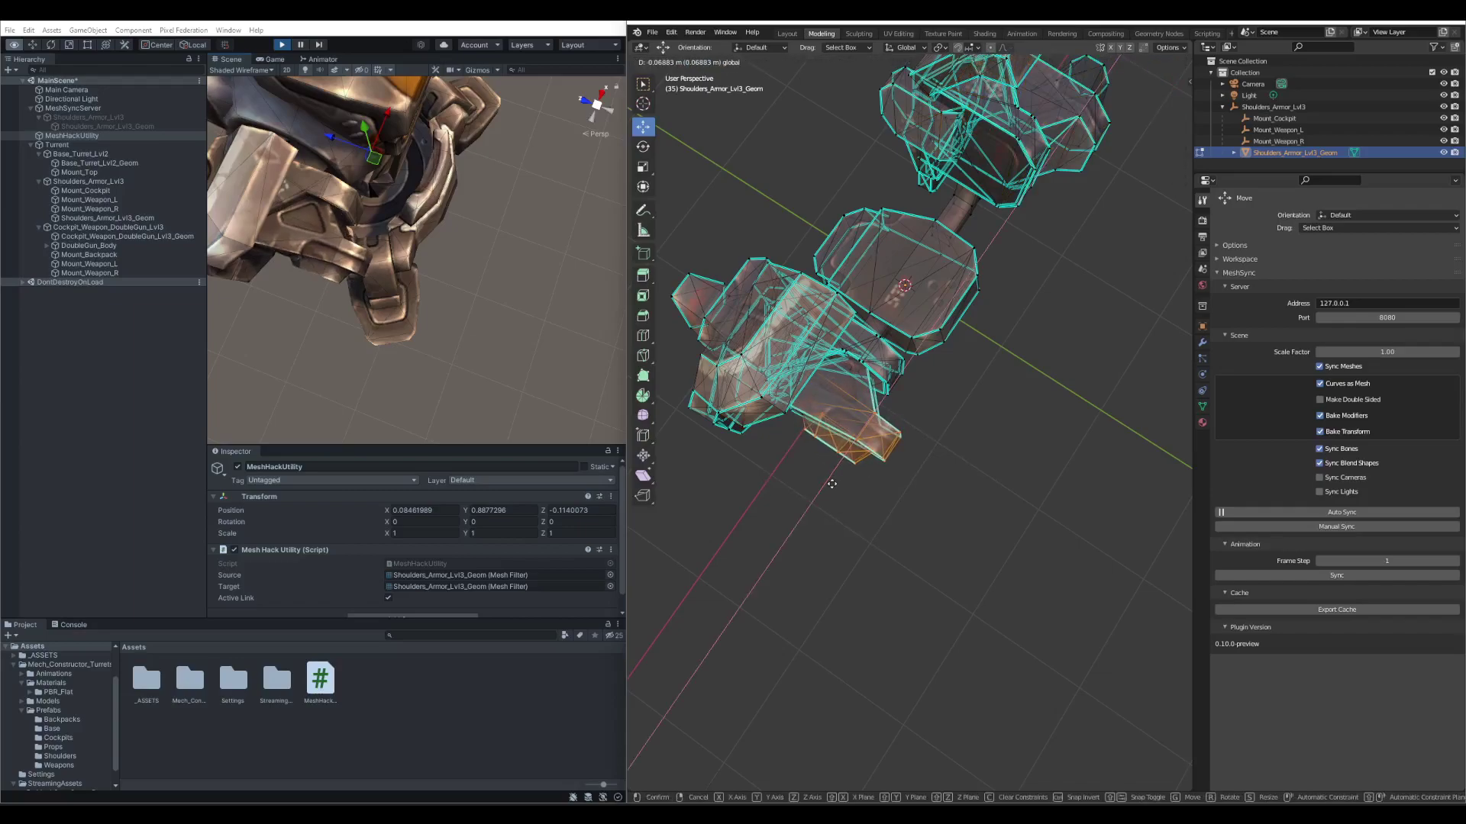
left_click_drag(832, 484, 832, 484)
Step: Examine the updated turret from several angles in Unity and view the object options of Base_Turret_Lvl2_Geom
left_click_drag(438, 311, 405, 291, "alt")
scroll(405, 291, "down", 4)
middle_click_drag(405, 290, 595, 210)
left_click_drag(488, 328, 461, 206, "alt")
scroll(466, 210, "up", 4)
left_click(492, 341)
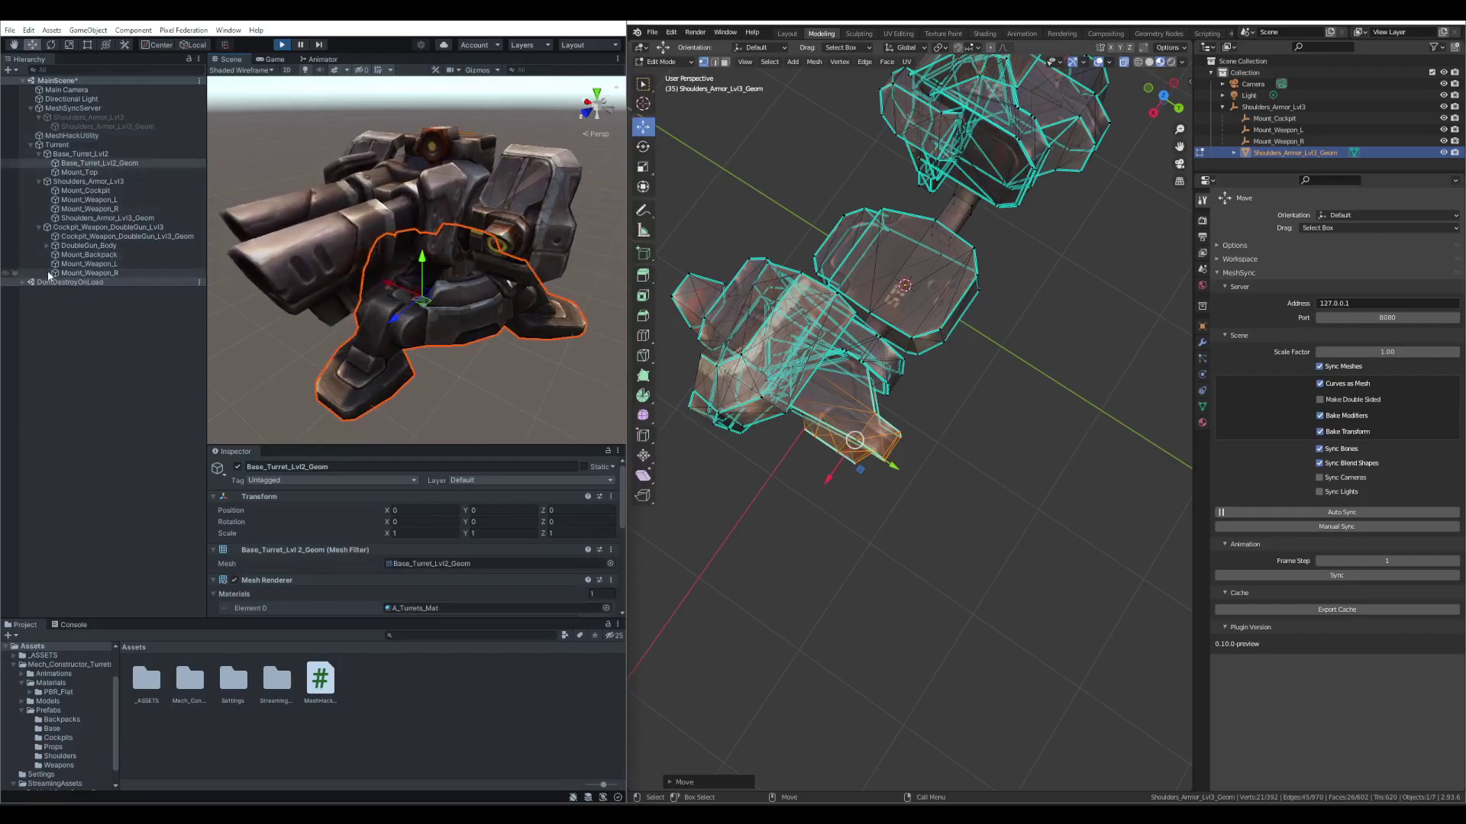
right_click(90, 164)
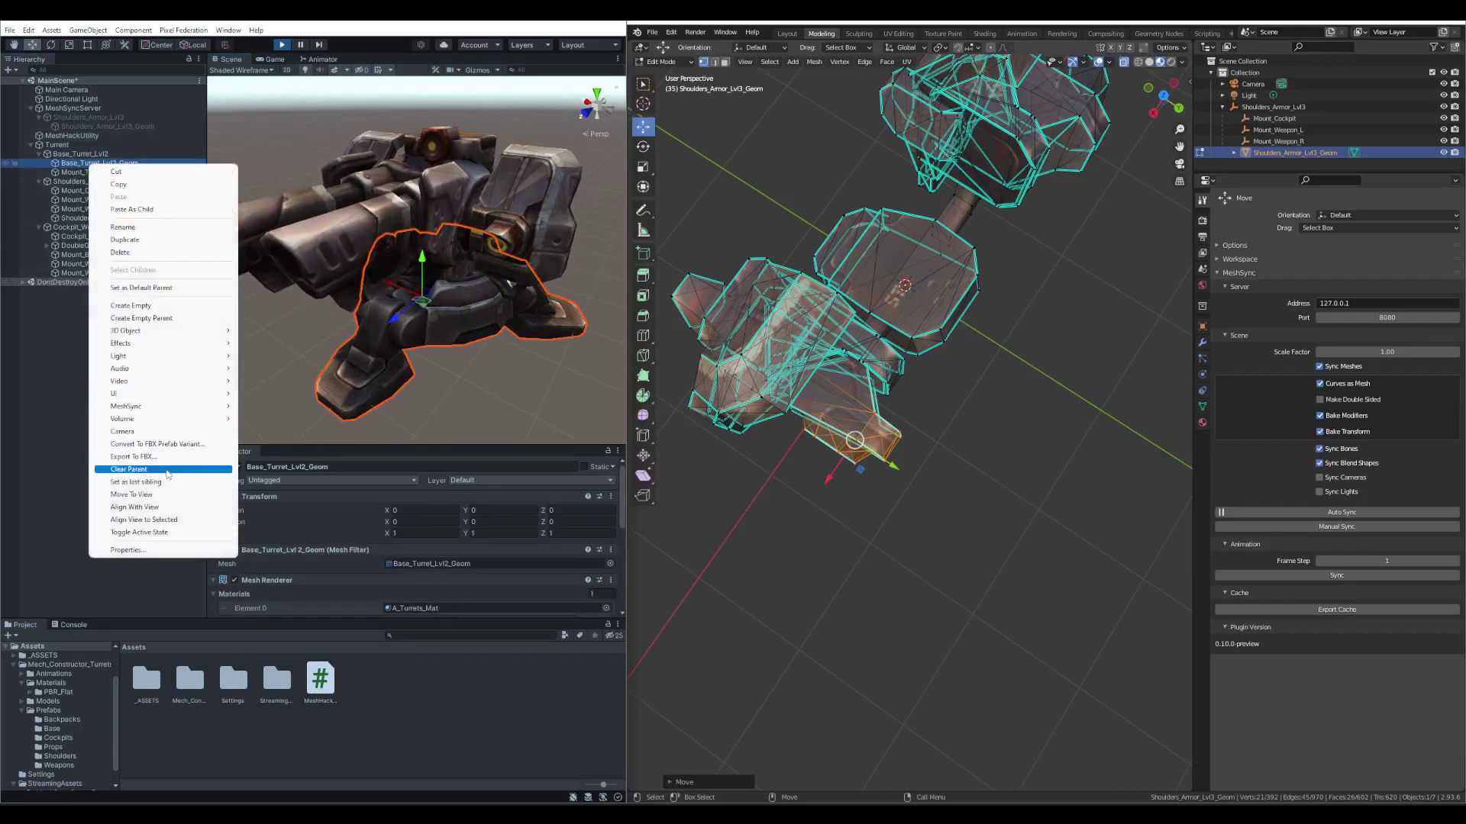
left_click(55, 166)
Step: Review MeshHackUtility's source, target and Active Link settings alongside the modified turret in the Scene view
left_click_drag(893, 578, 1000, 486)
middle_click_drag(1000, 487, 954, 485)
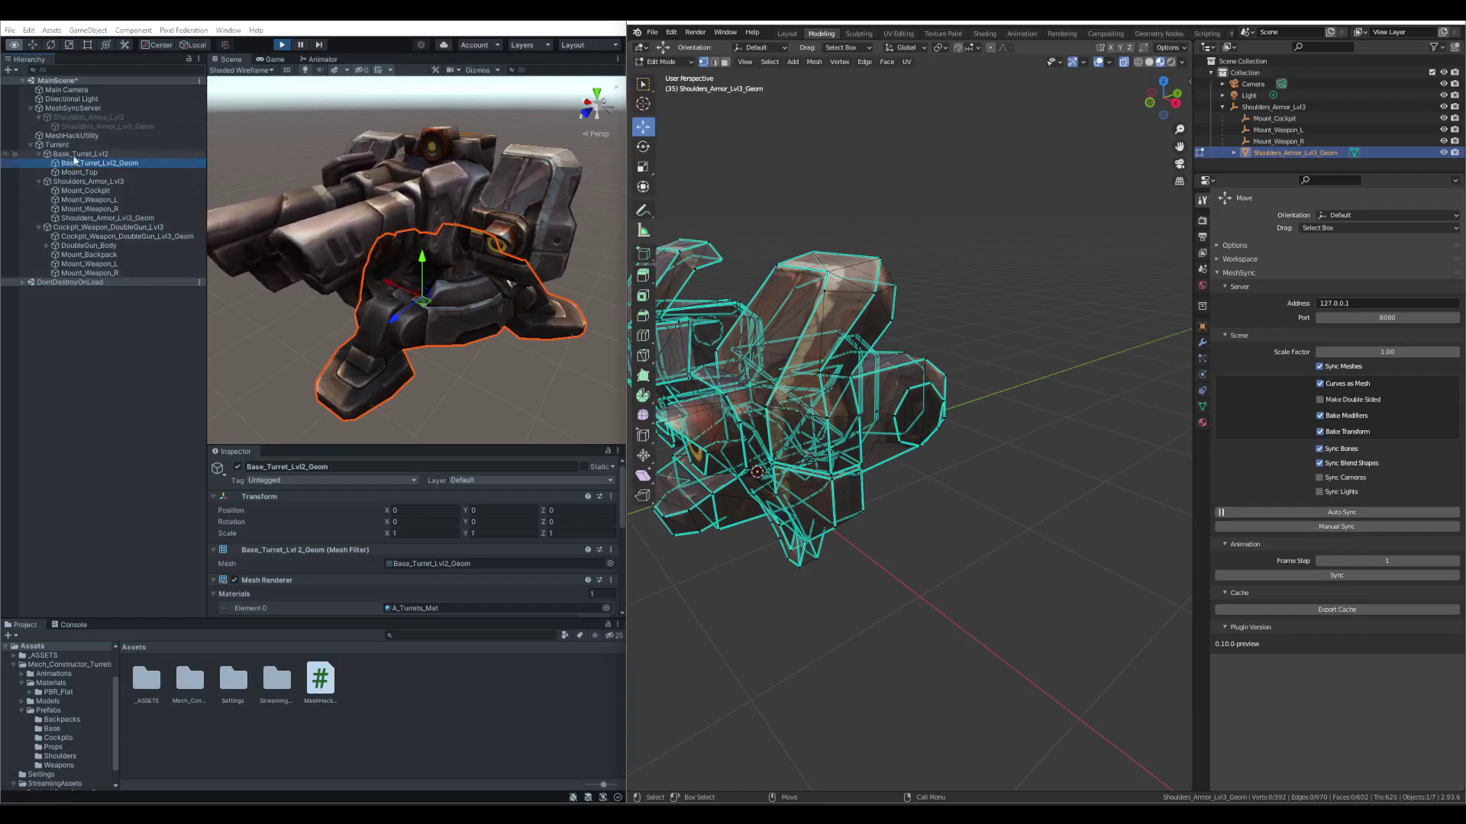
left_click(121, 135)
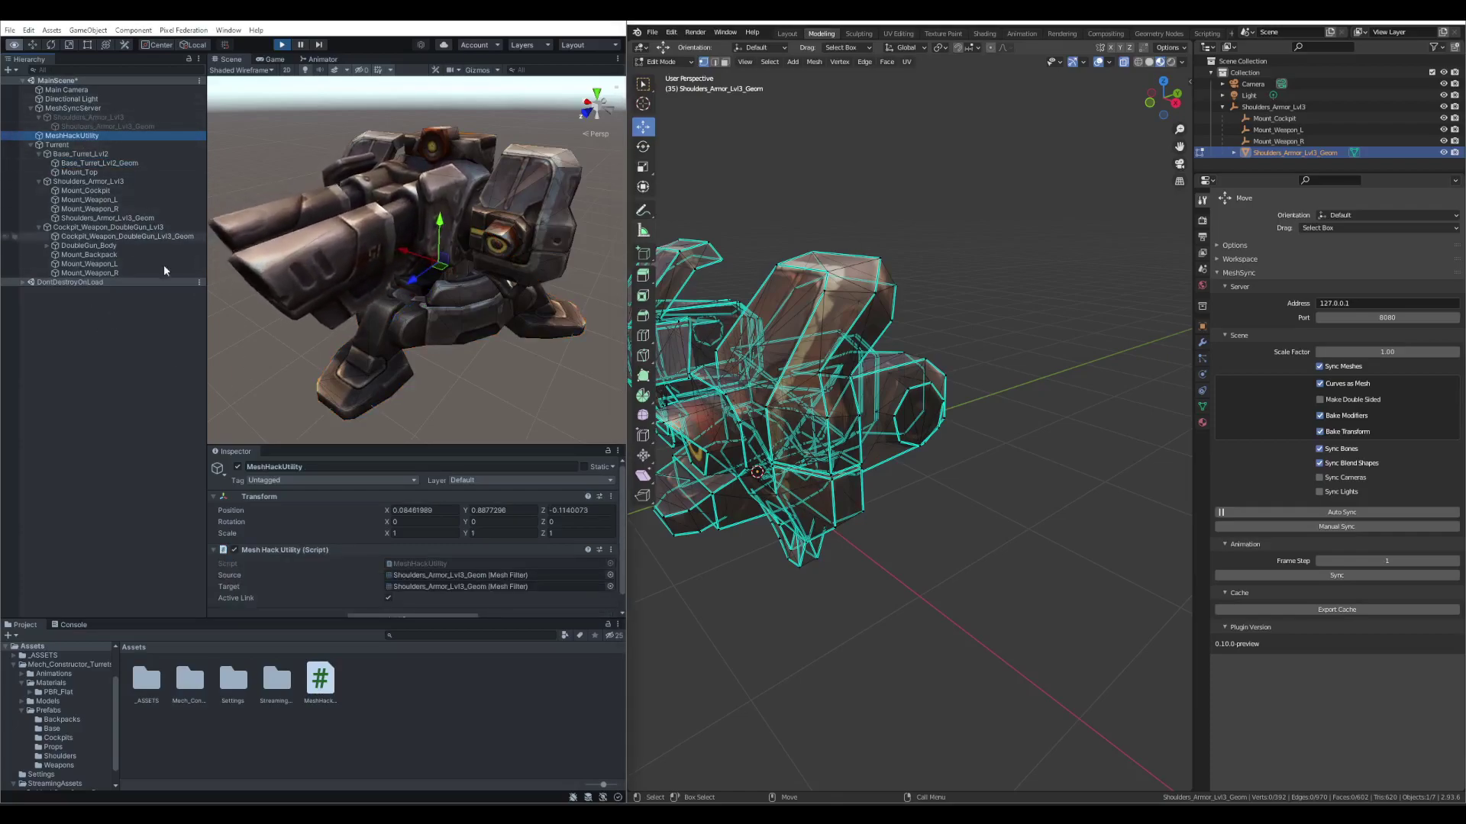
scroll(392, 594, "down", 1)
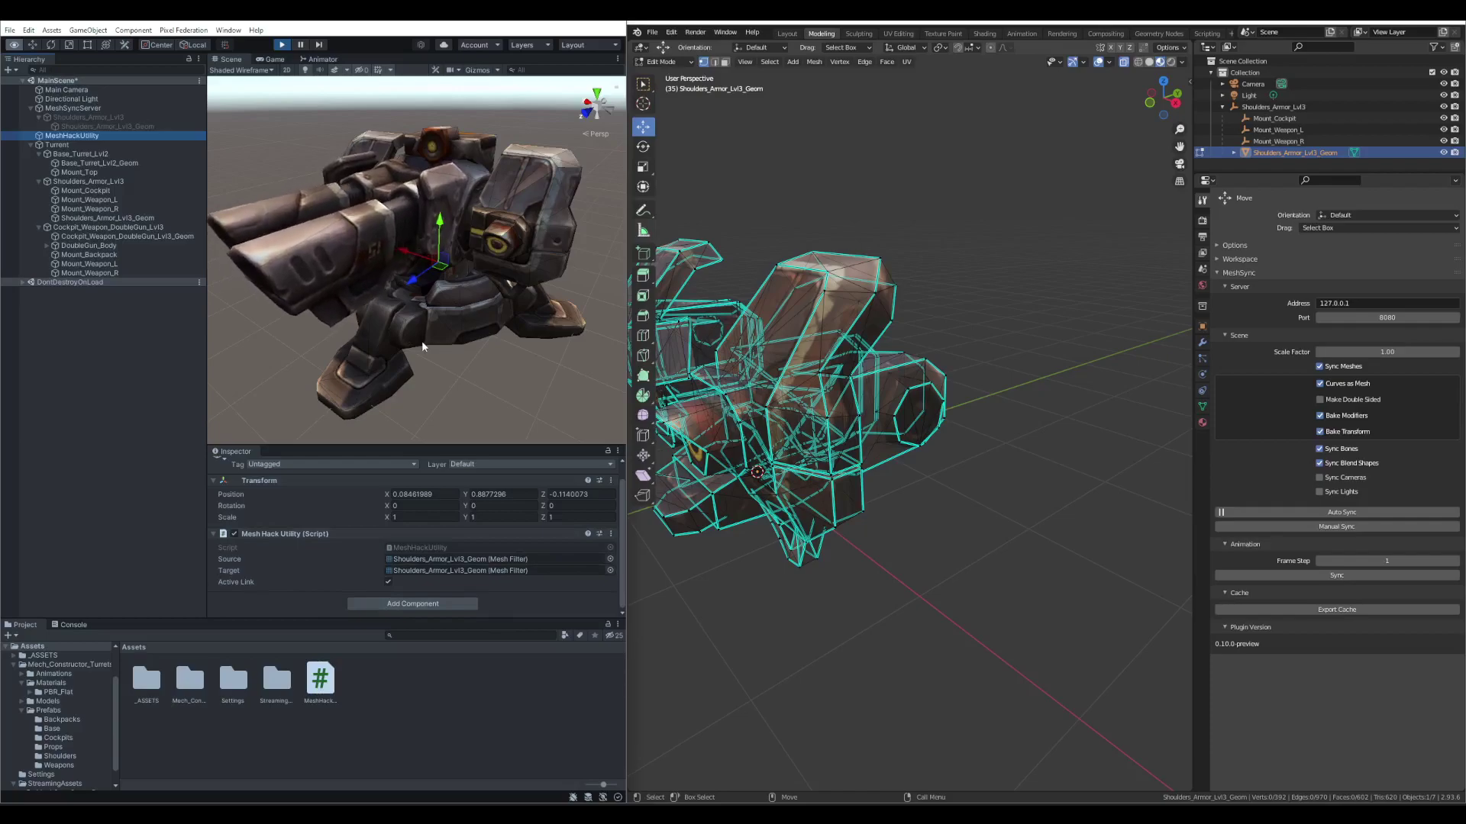
middle_click_drag(449, 355, 452, 354)
left_click_drag(452, 353, 505, 339, "alt")
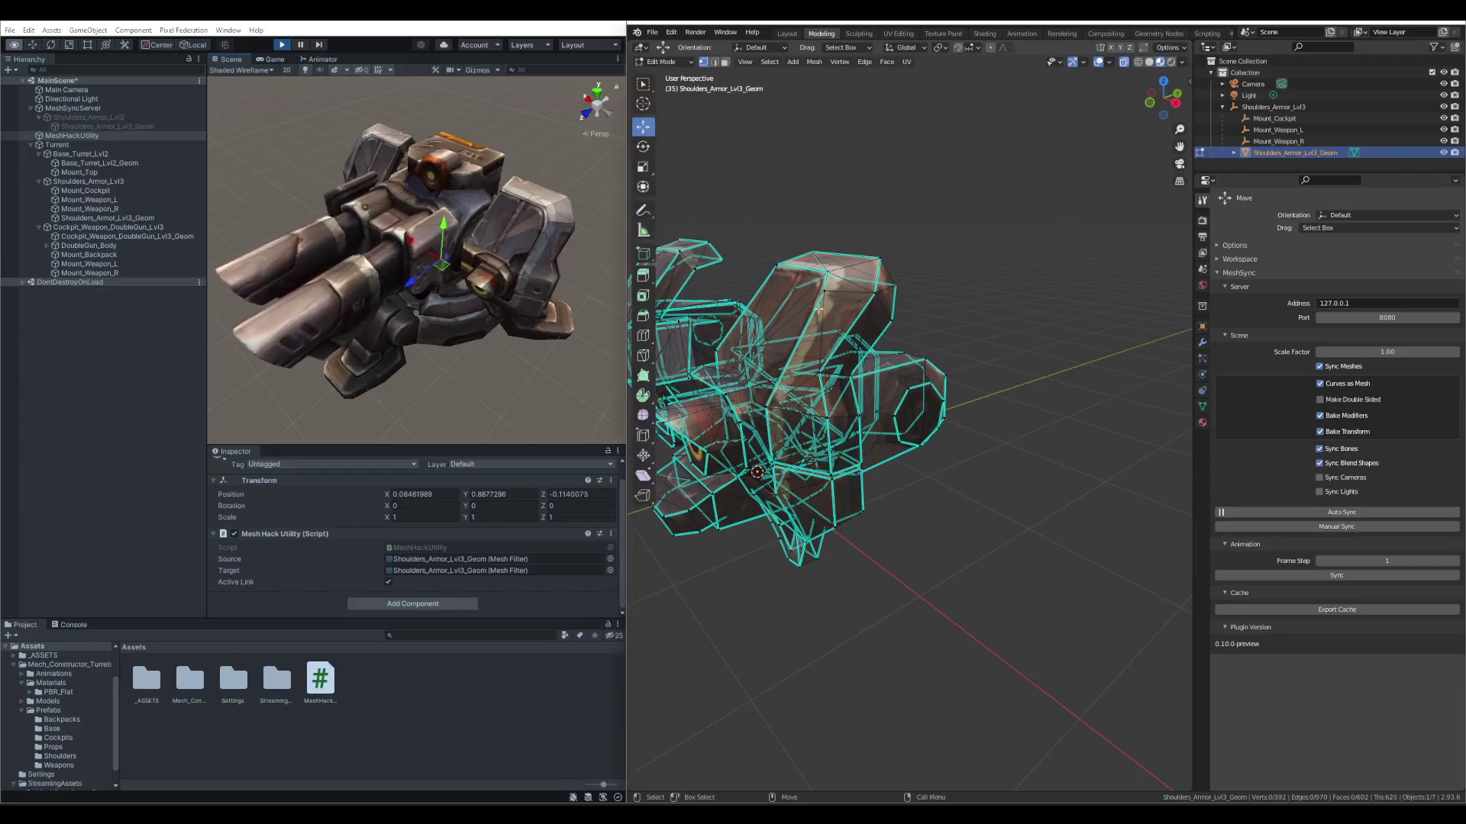
Step: Inspect the reshaped shoulder armor in Blender and bring up MeshHackUtility's settings again in Unity
left_click_drag(906, 236, 931, 147, "alt")
middle_click_drag(930, 147, 939, 180)
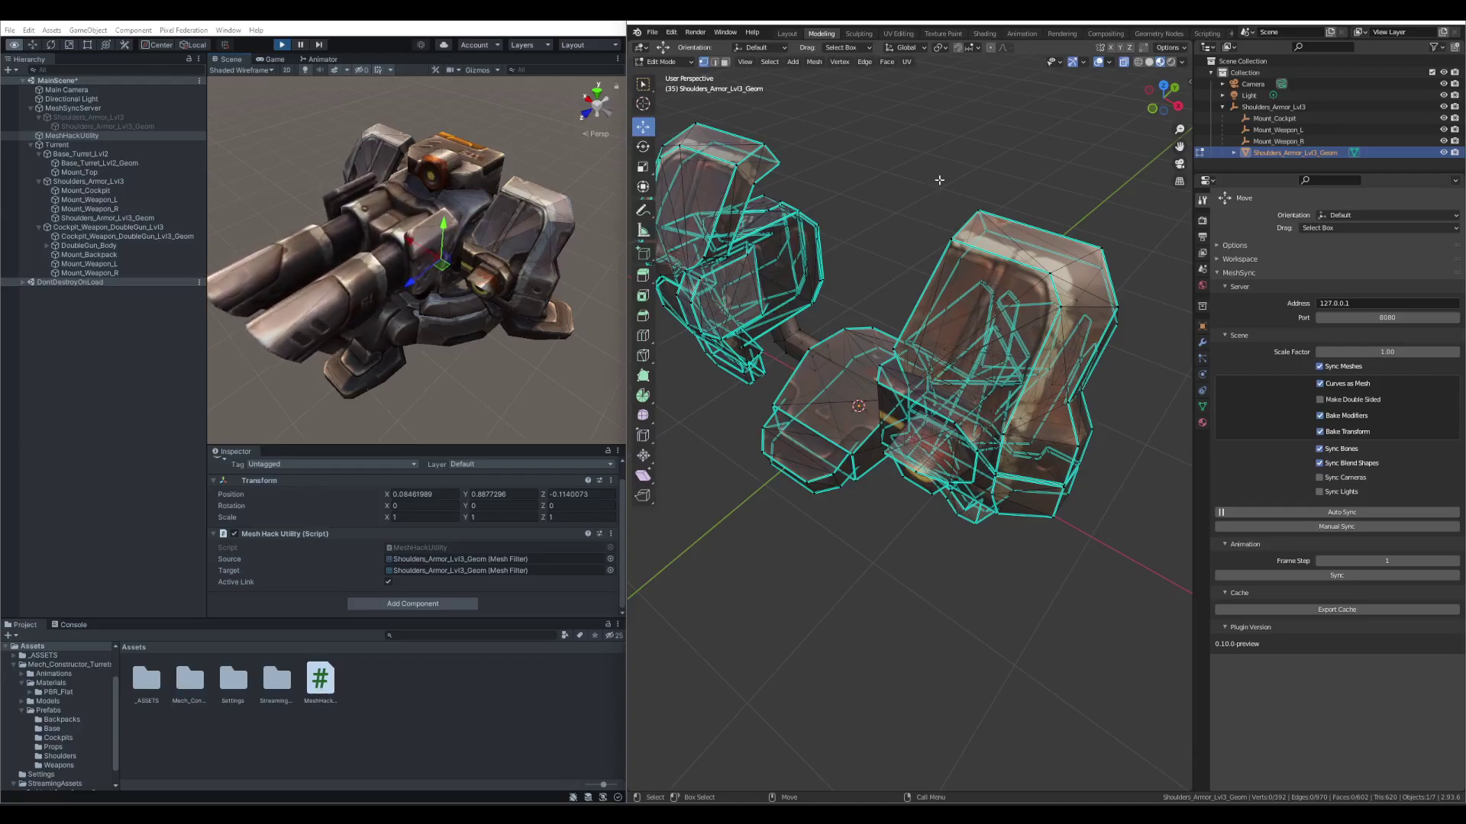
middle_click_drag(939, 181, 910, 215, "alt")
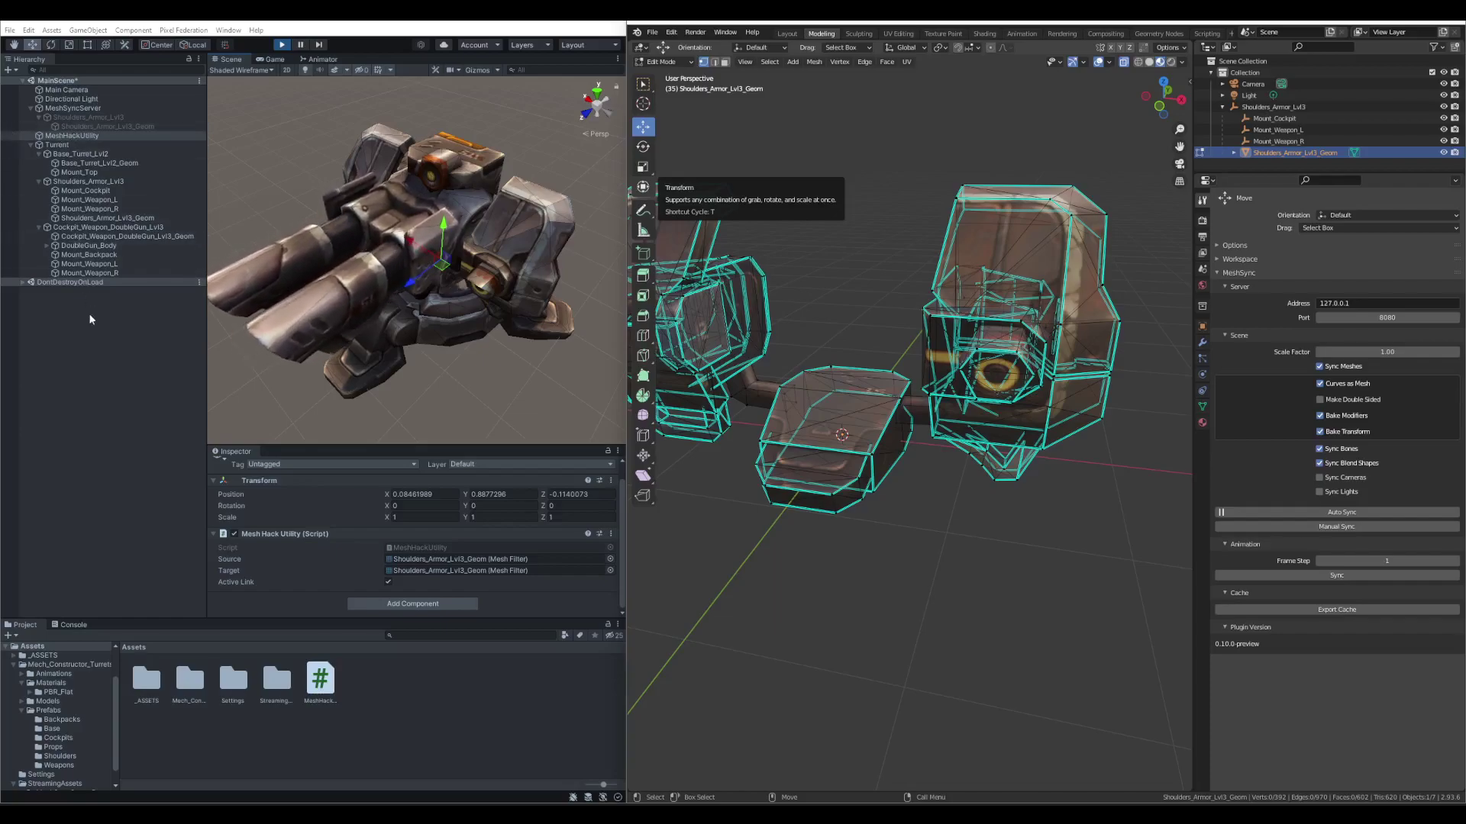
left_click(76, 135)
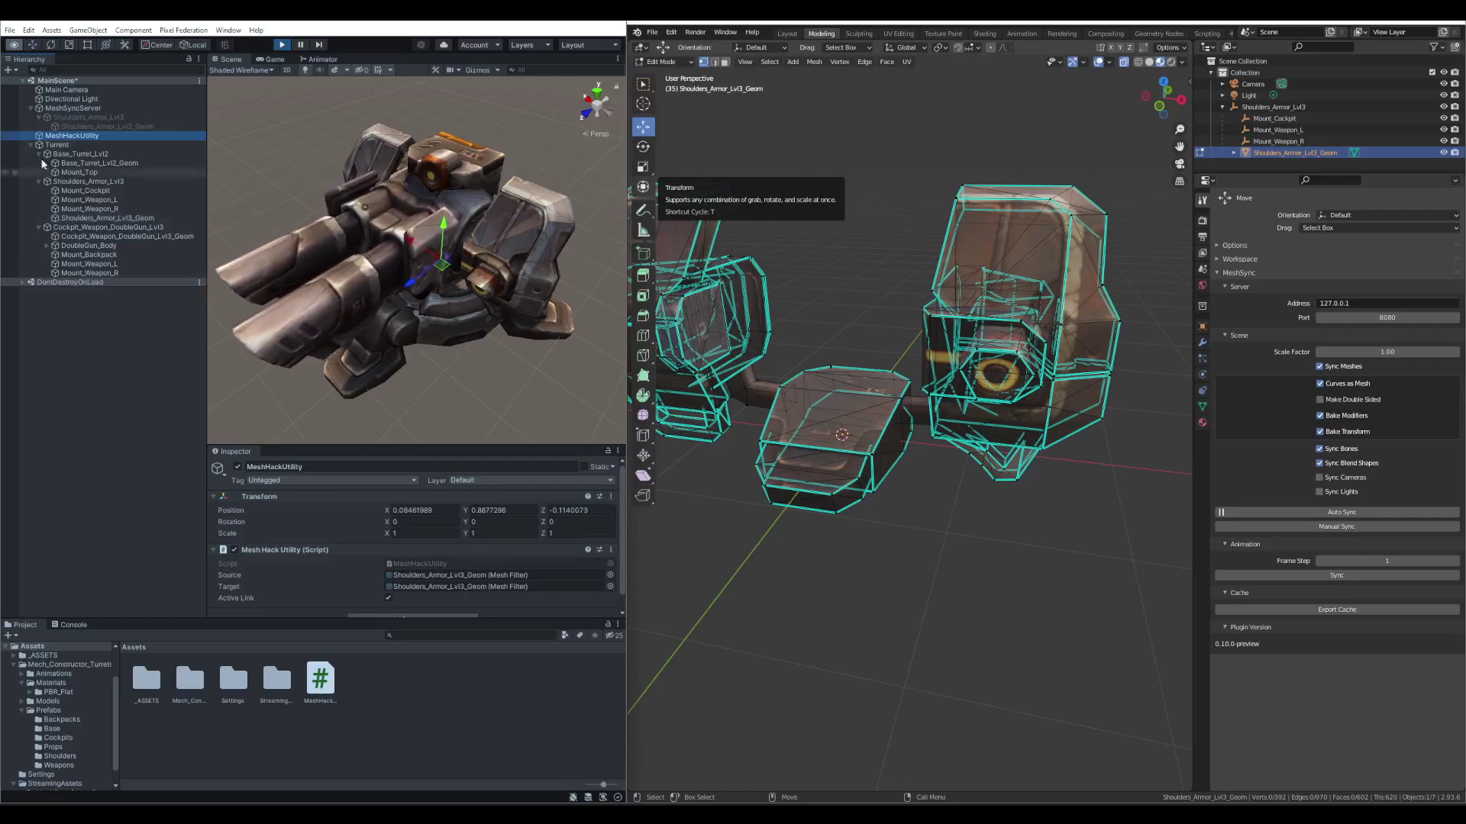
middle_click_drag(824, 294, 875, 279)
scroll(886, 279, "down", 3)
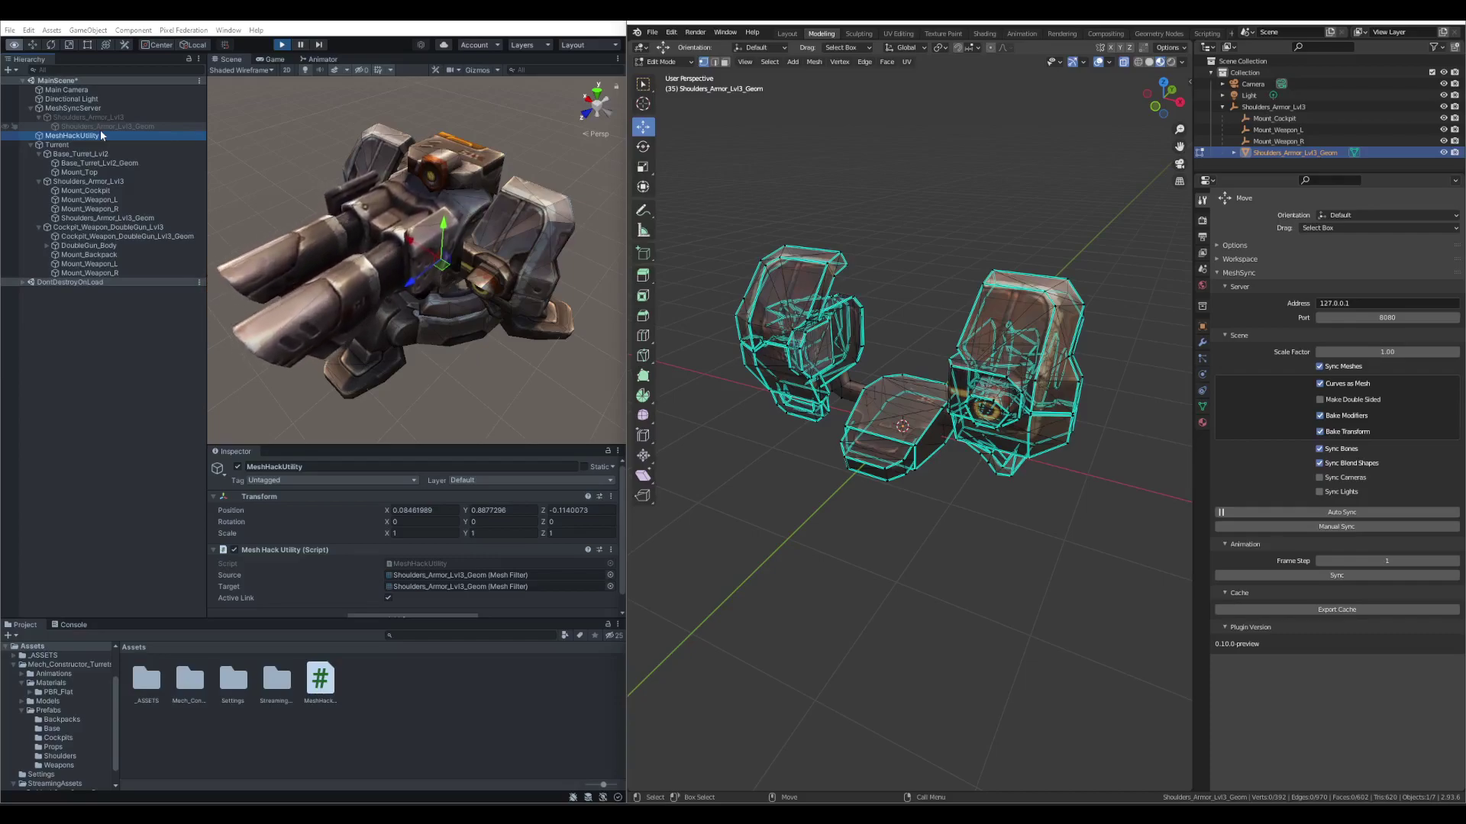
key("w")
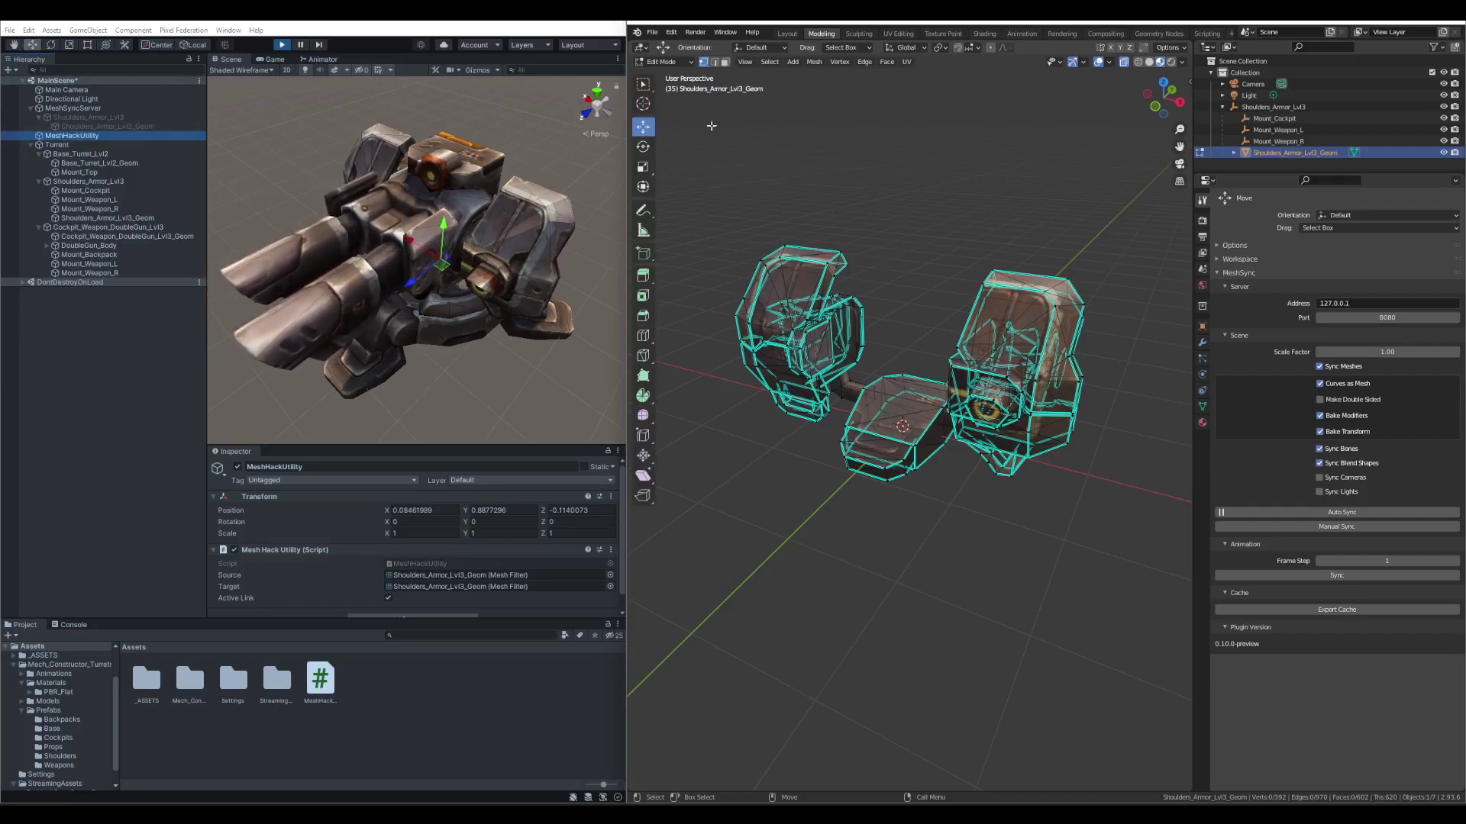
Step: Return the shoulder armor to Object Mode in Blender, and inspect it and the turret in Unity's Scene view from several angles
key("Tab")
middle_click_drag(922, 253, 912, 313)
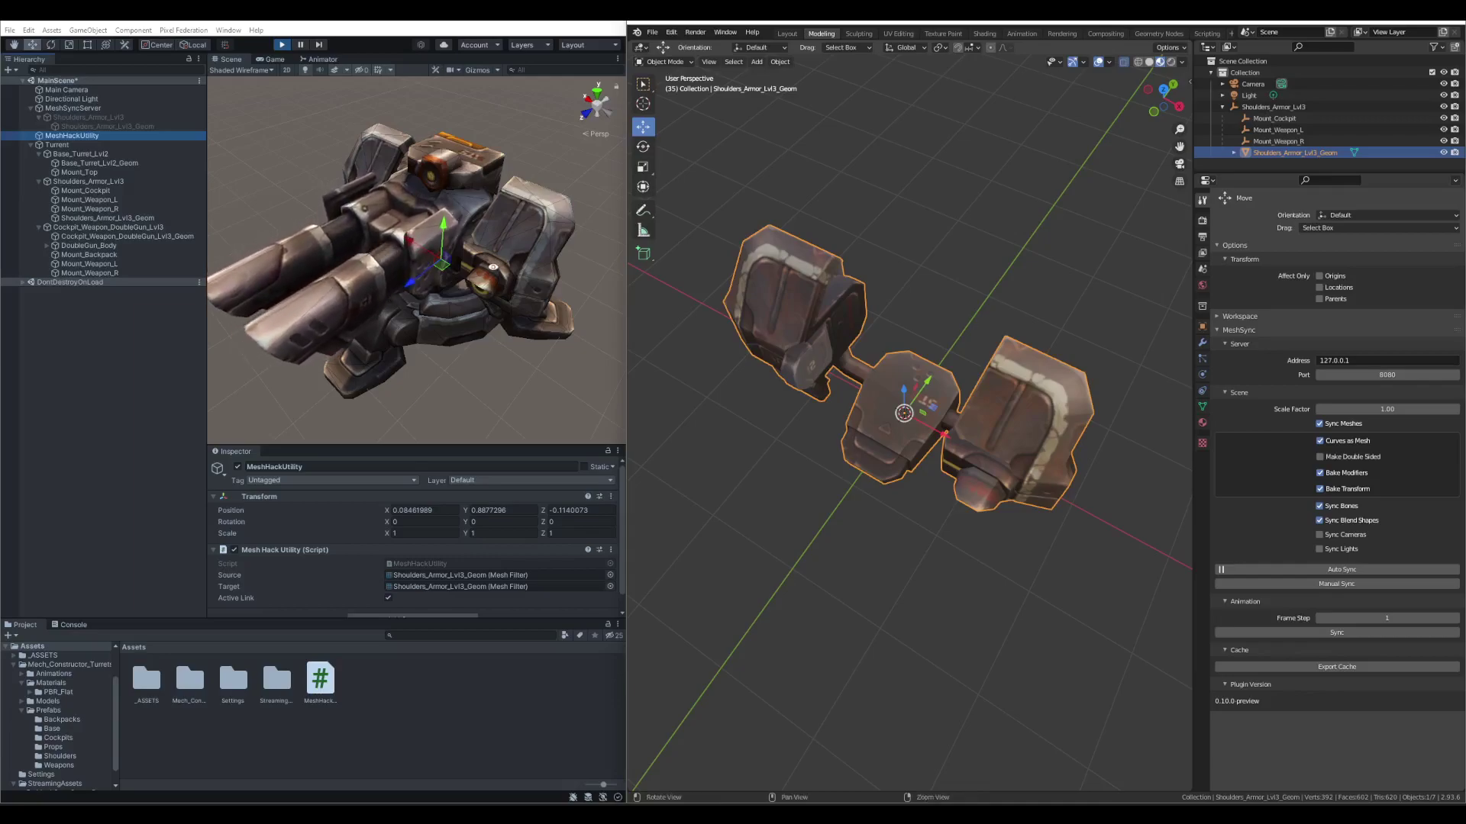
middle_click_drag(907, 324, 938, 276)
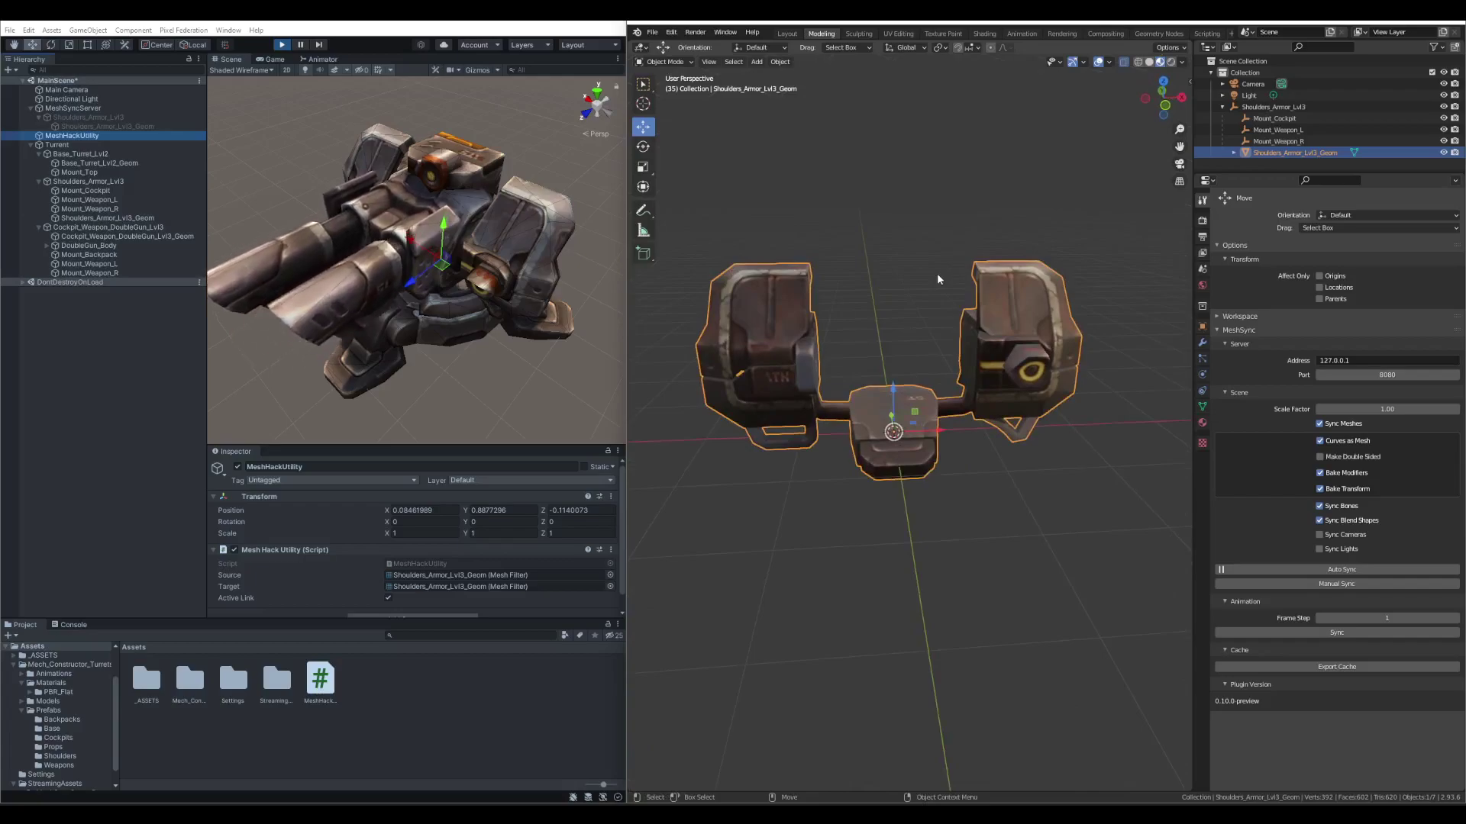
middle_click_drag(952, 281, 894, 309)
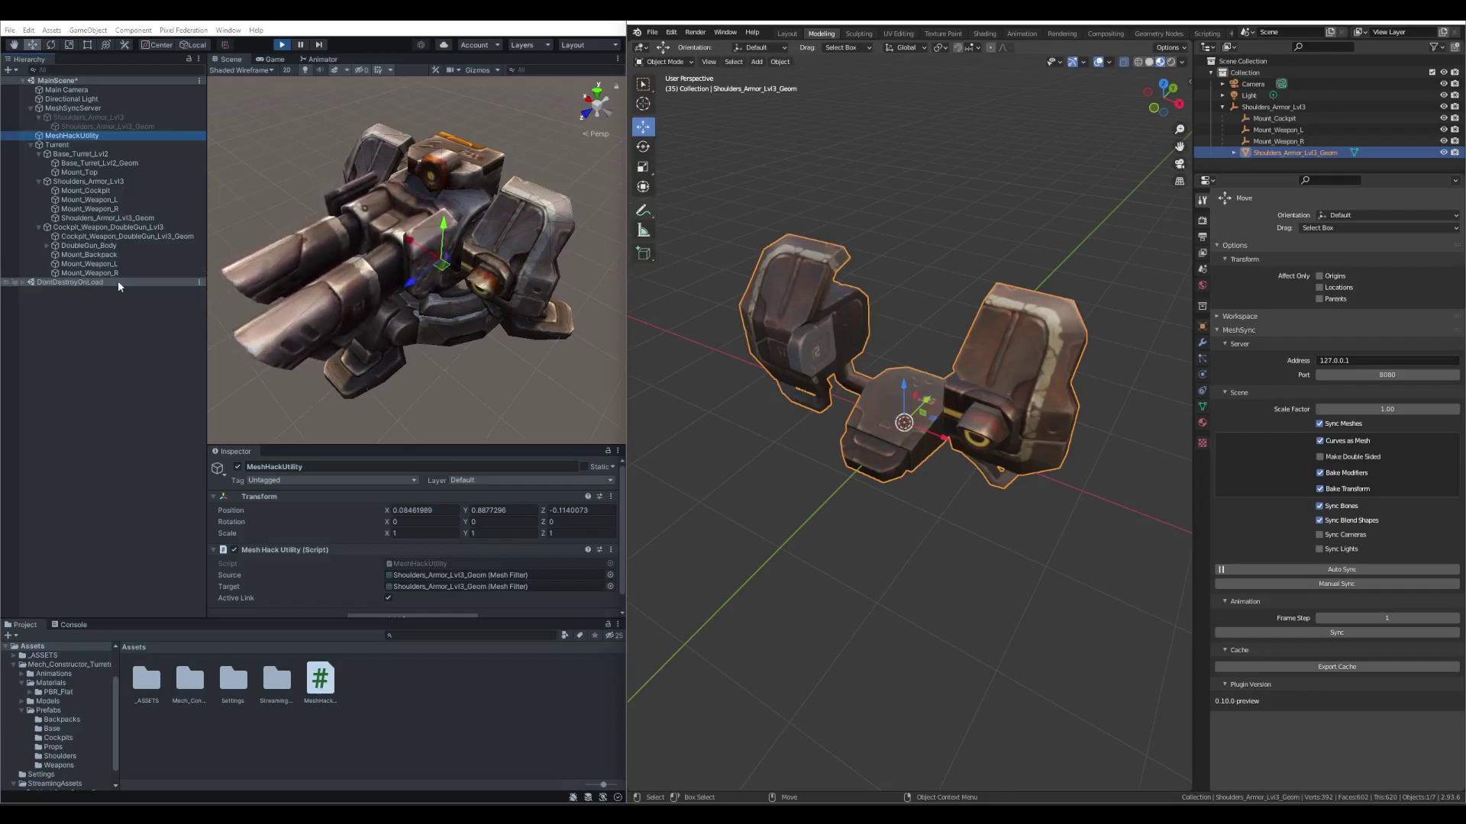
middle_click_drag(886, 375, 952, 306)
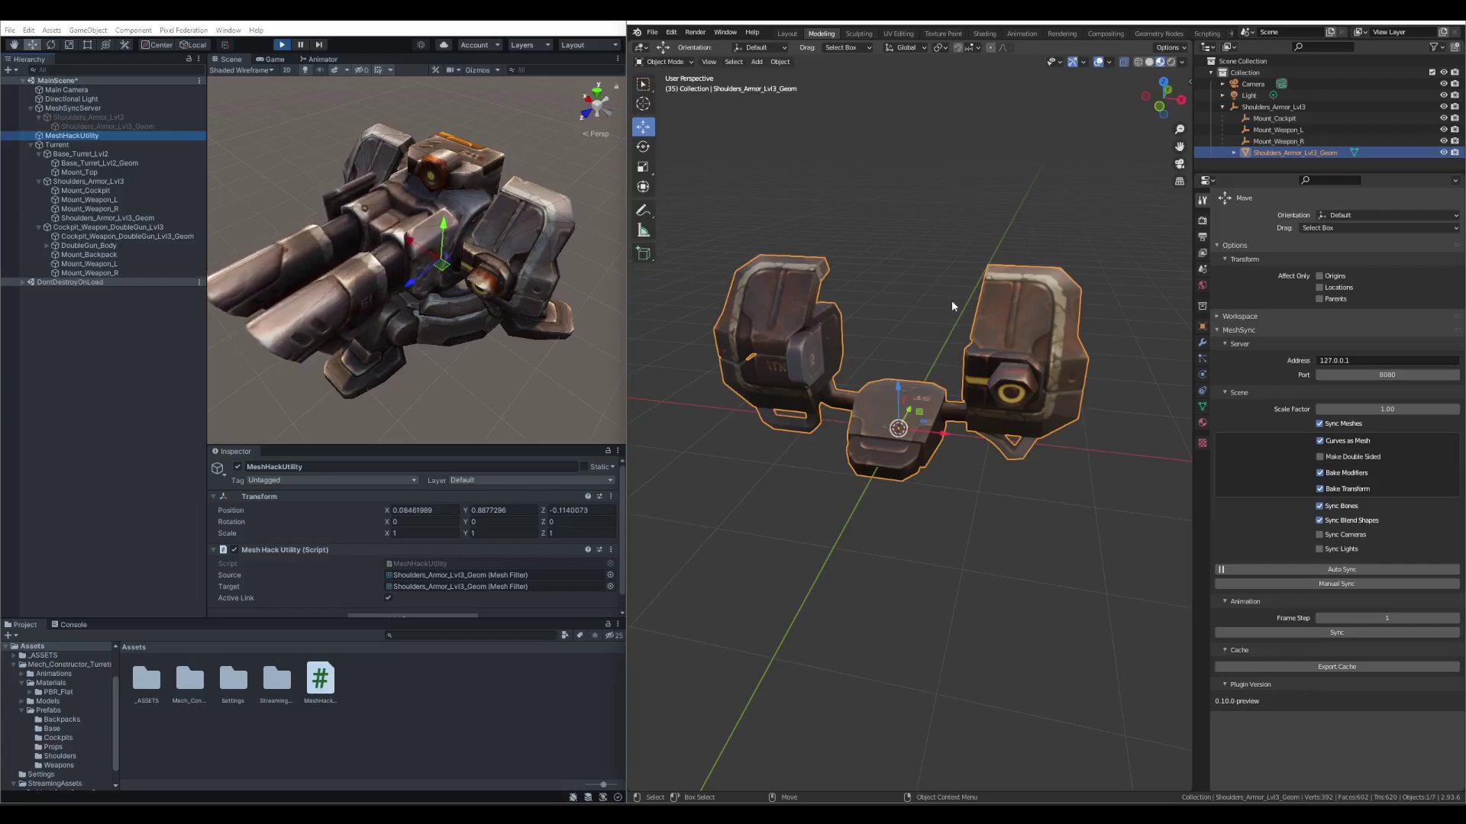
mouse_move(522, 352)
left_mouse_down("alt")
mouse_move(511, 329)
mouse_move(500, 343)
left_mouse_up("alt")
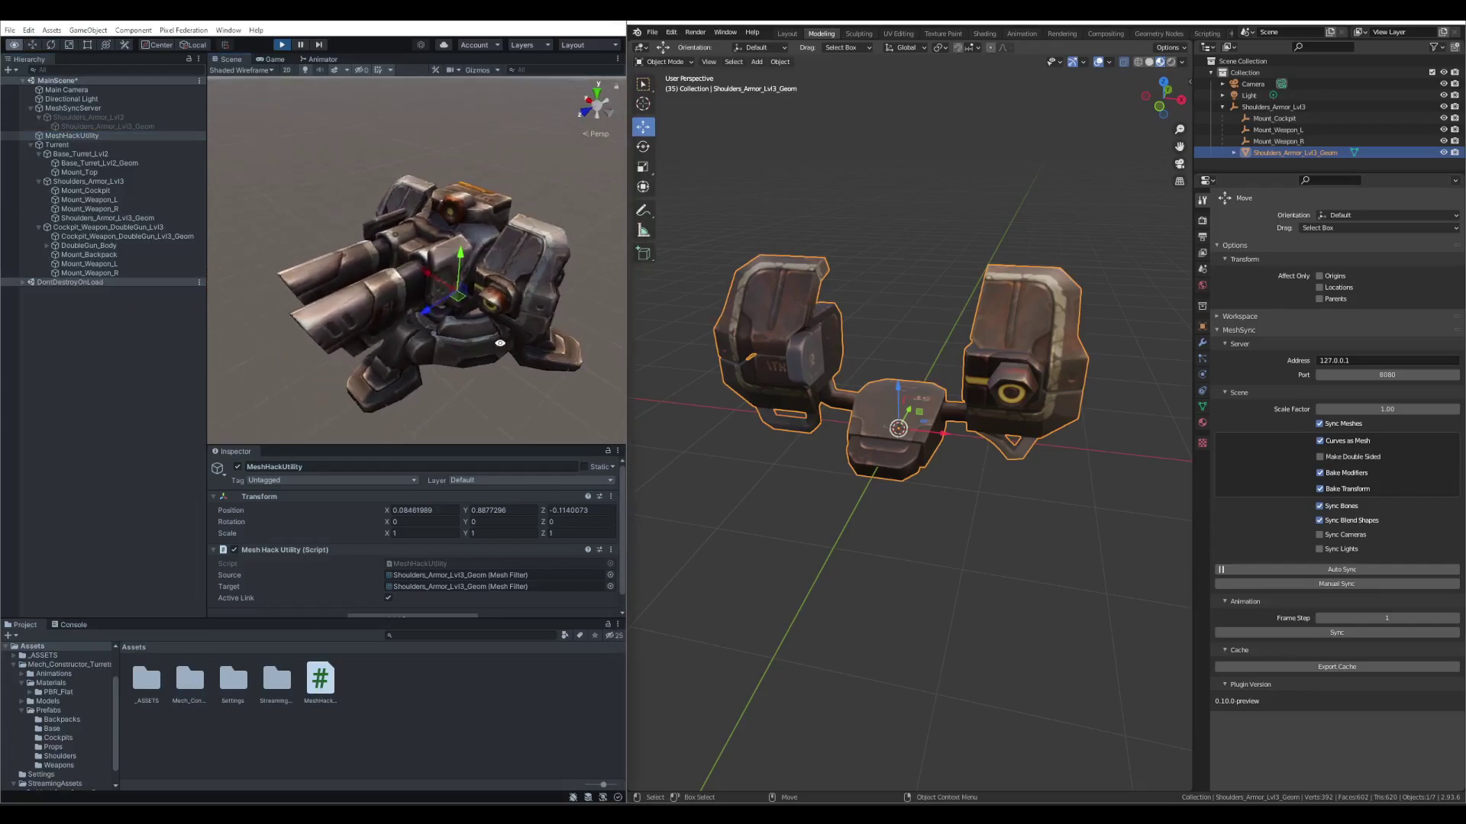
middle_click_drag(500, 343, 459, 290)
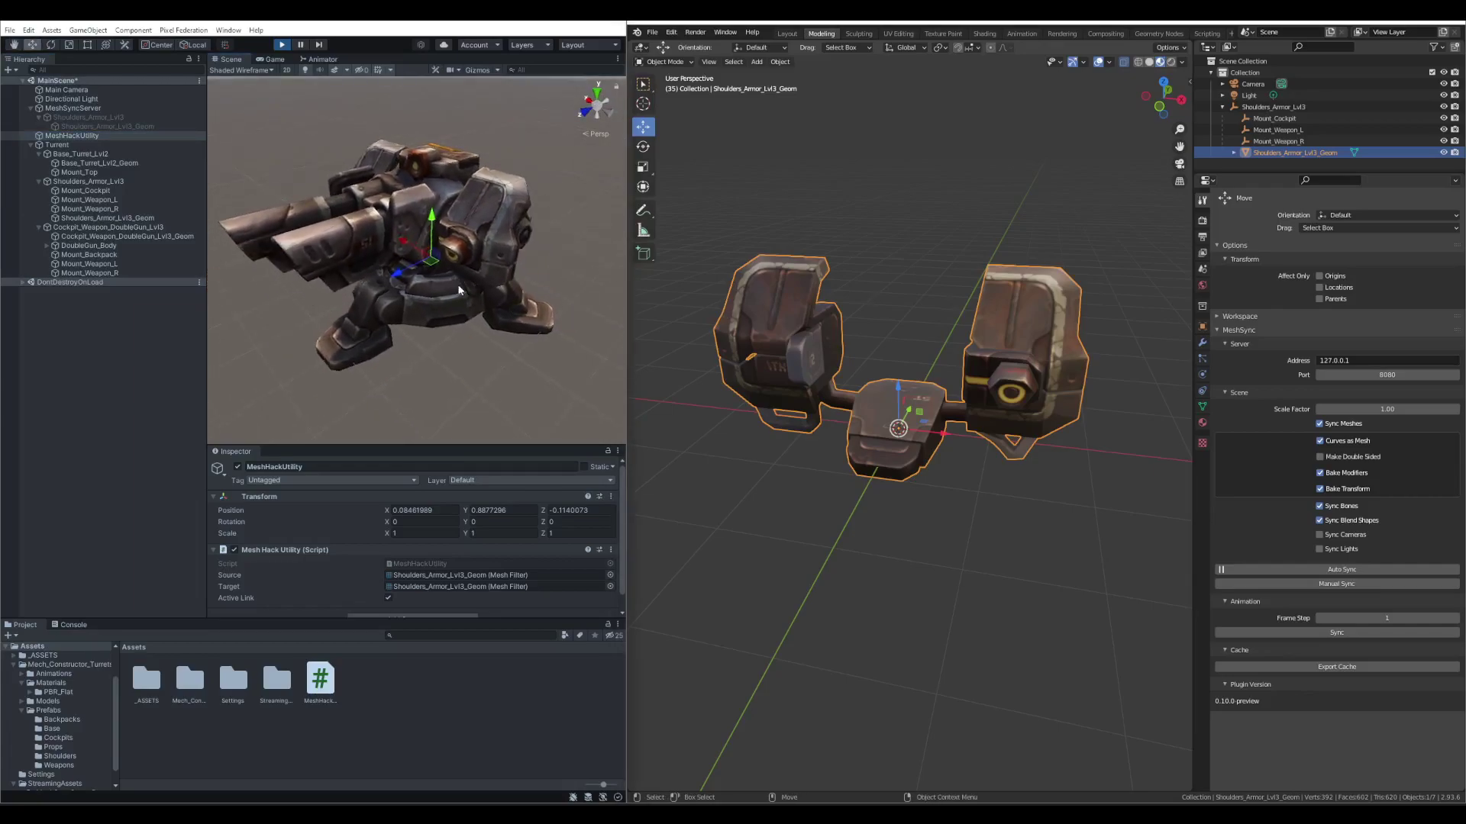